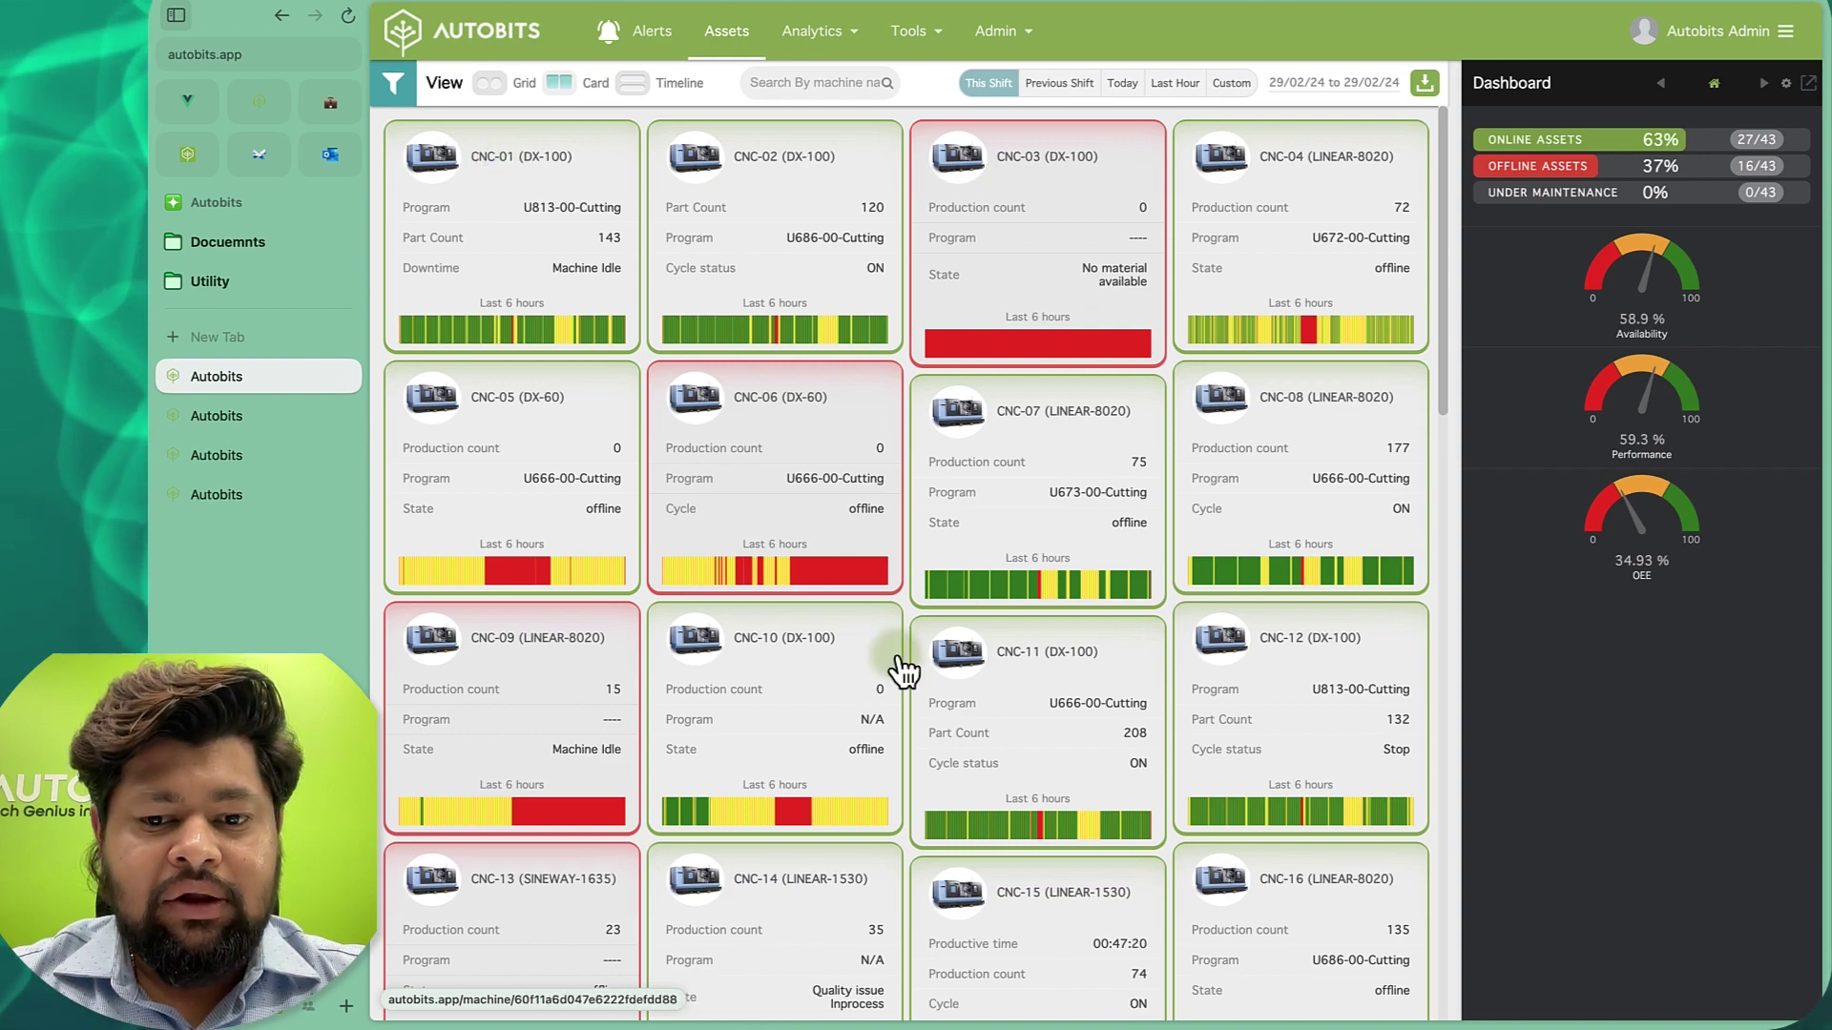
Scroll the assets and highlight CNC-01's program U813-00-Cutting.
scroll(901, 670, down, 1)
scroll(902, 671, down, 8)
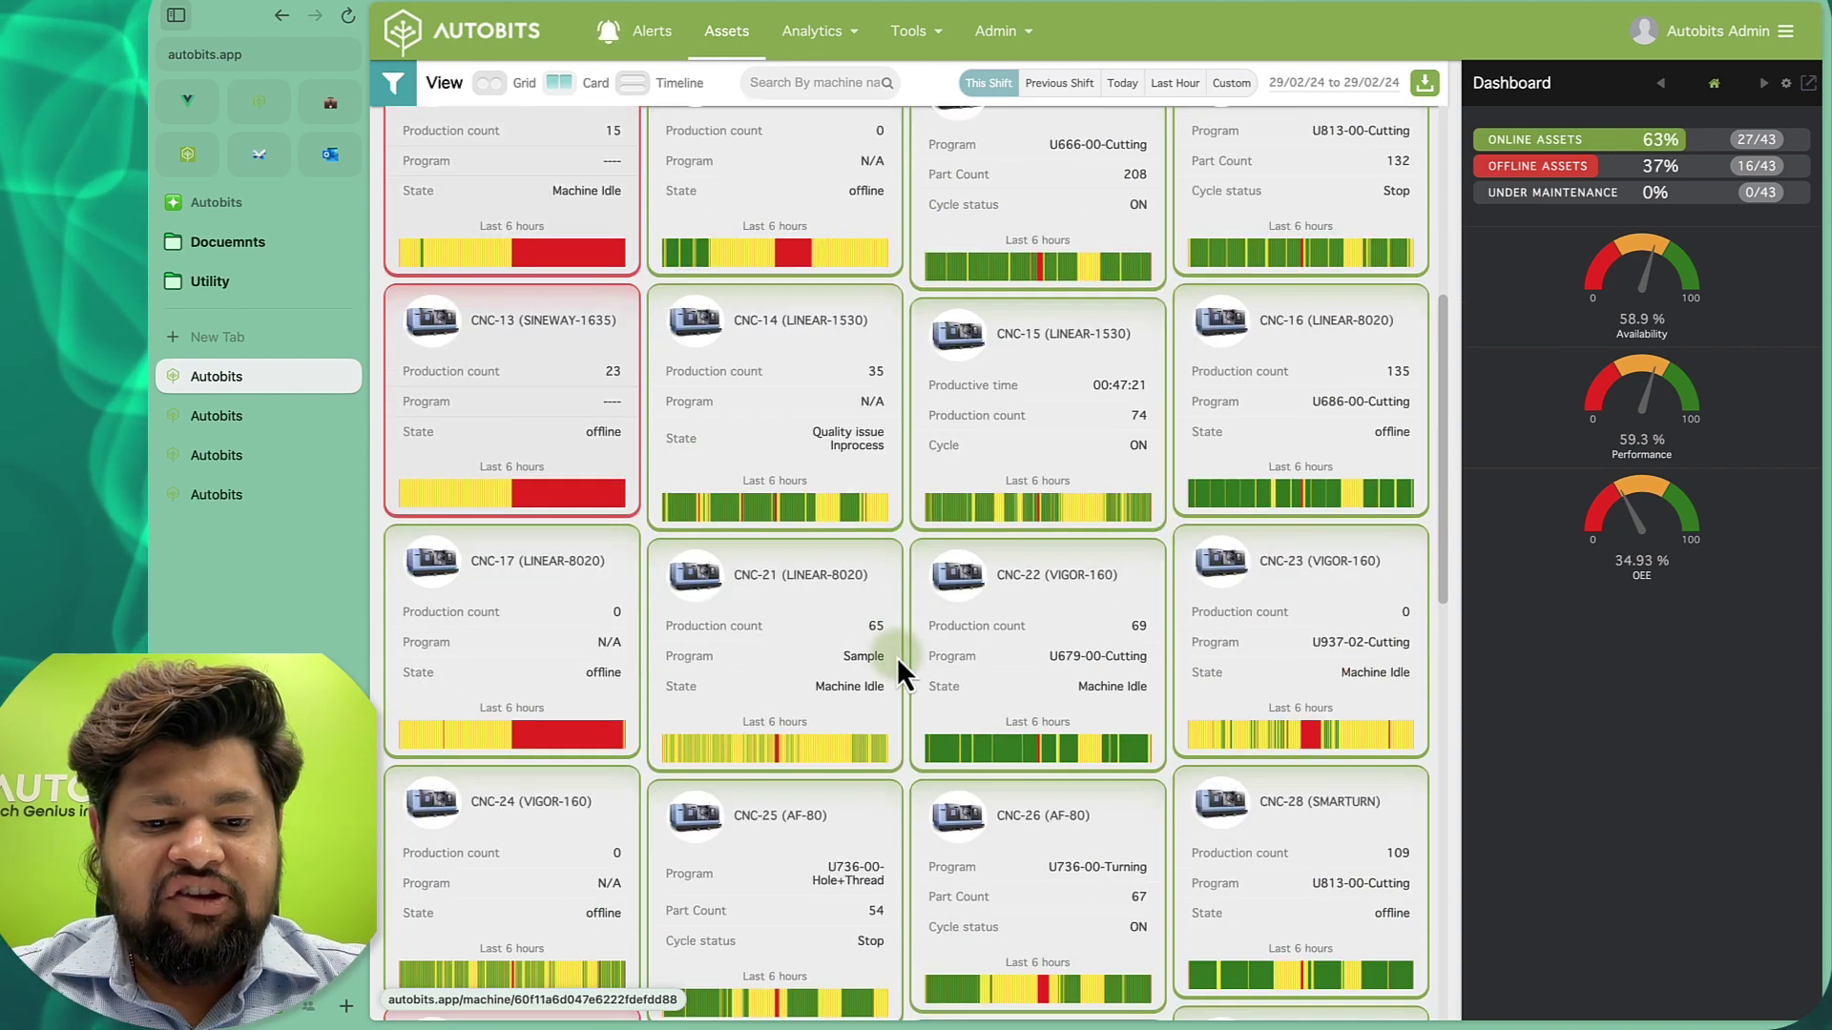
scroll(897, 656, down, 10)
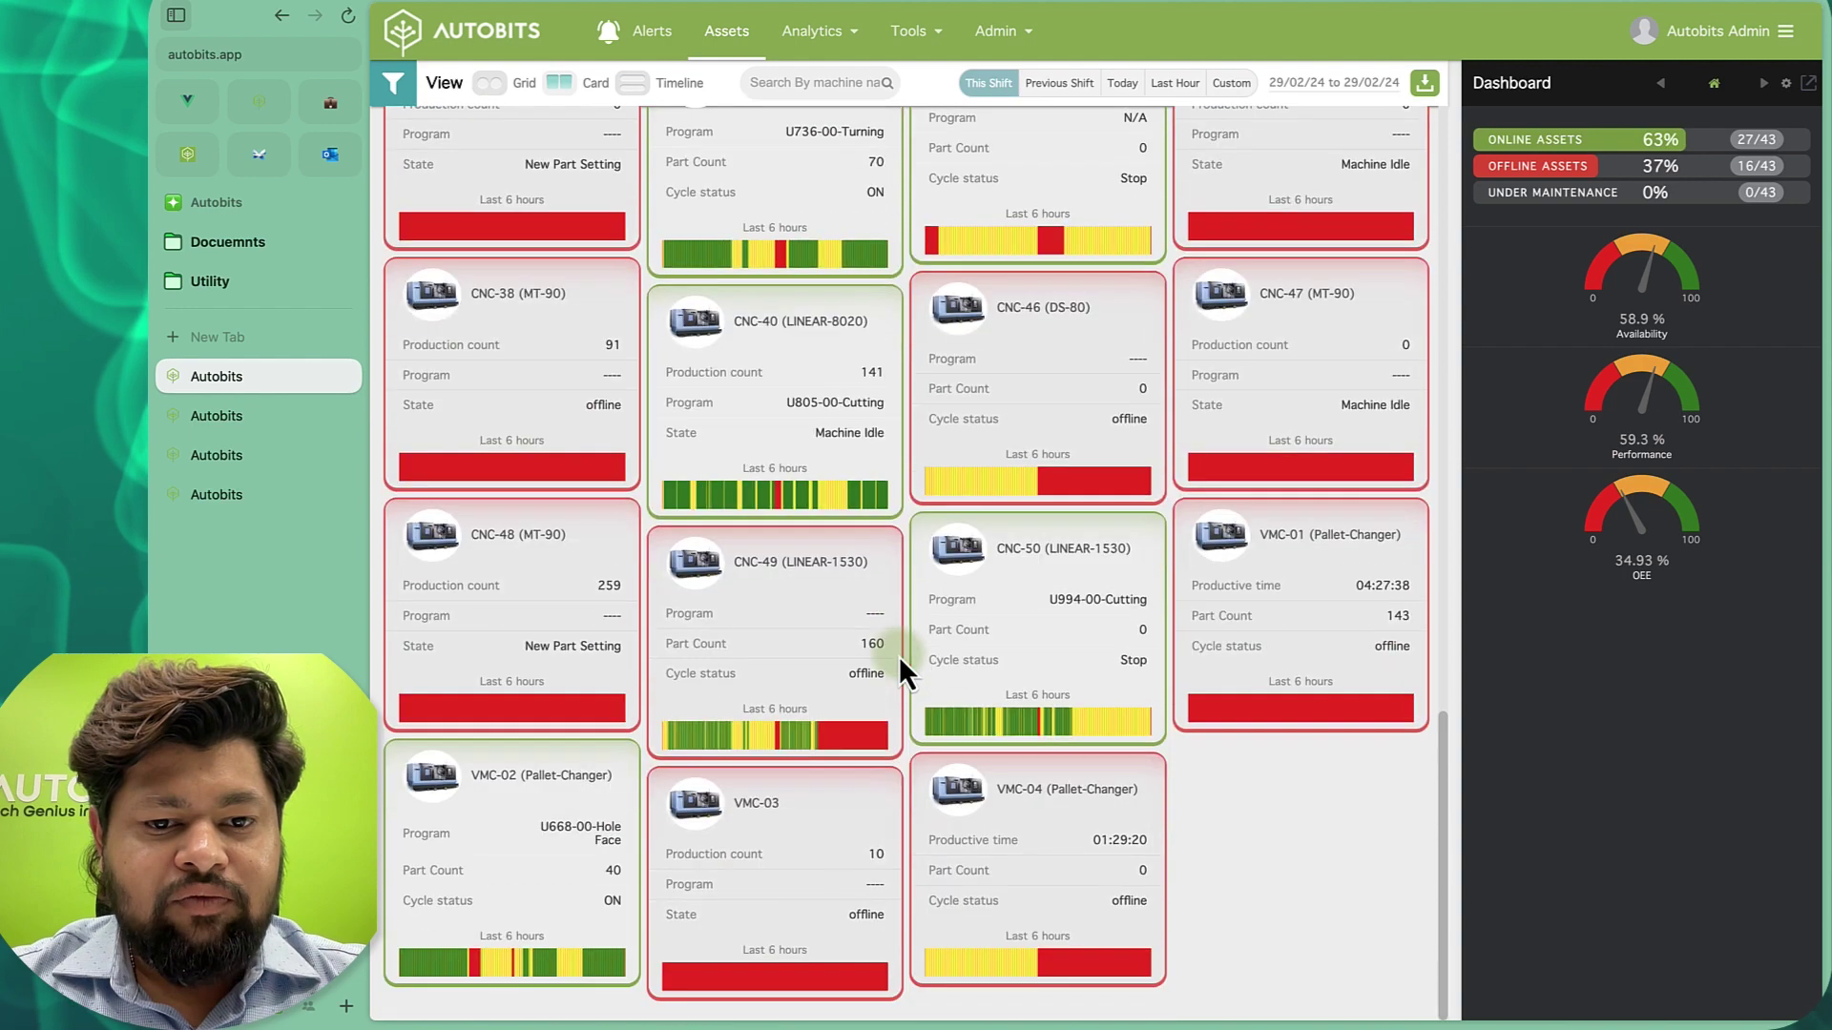
scroll(898, 656, up, 7)
scroll(899, 655, up, 10)
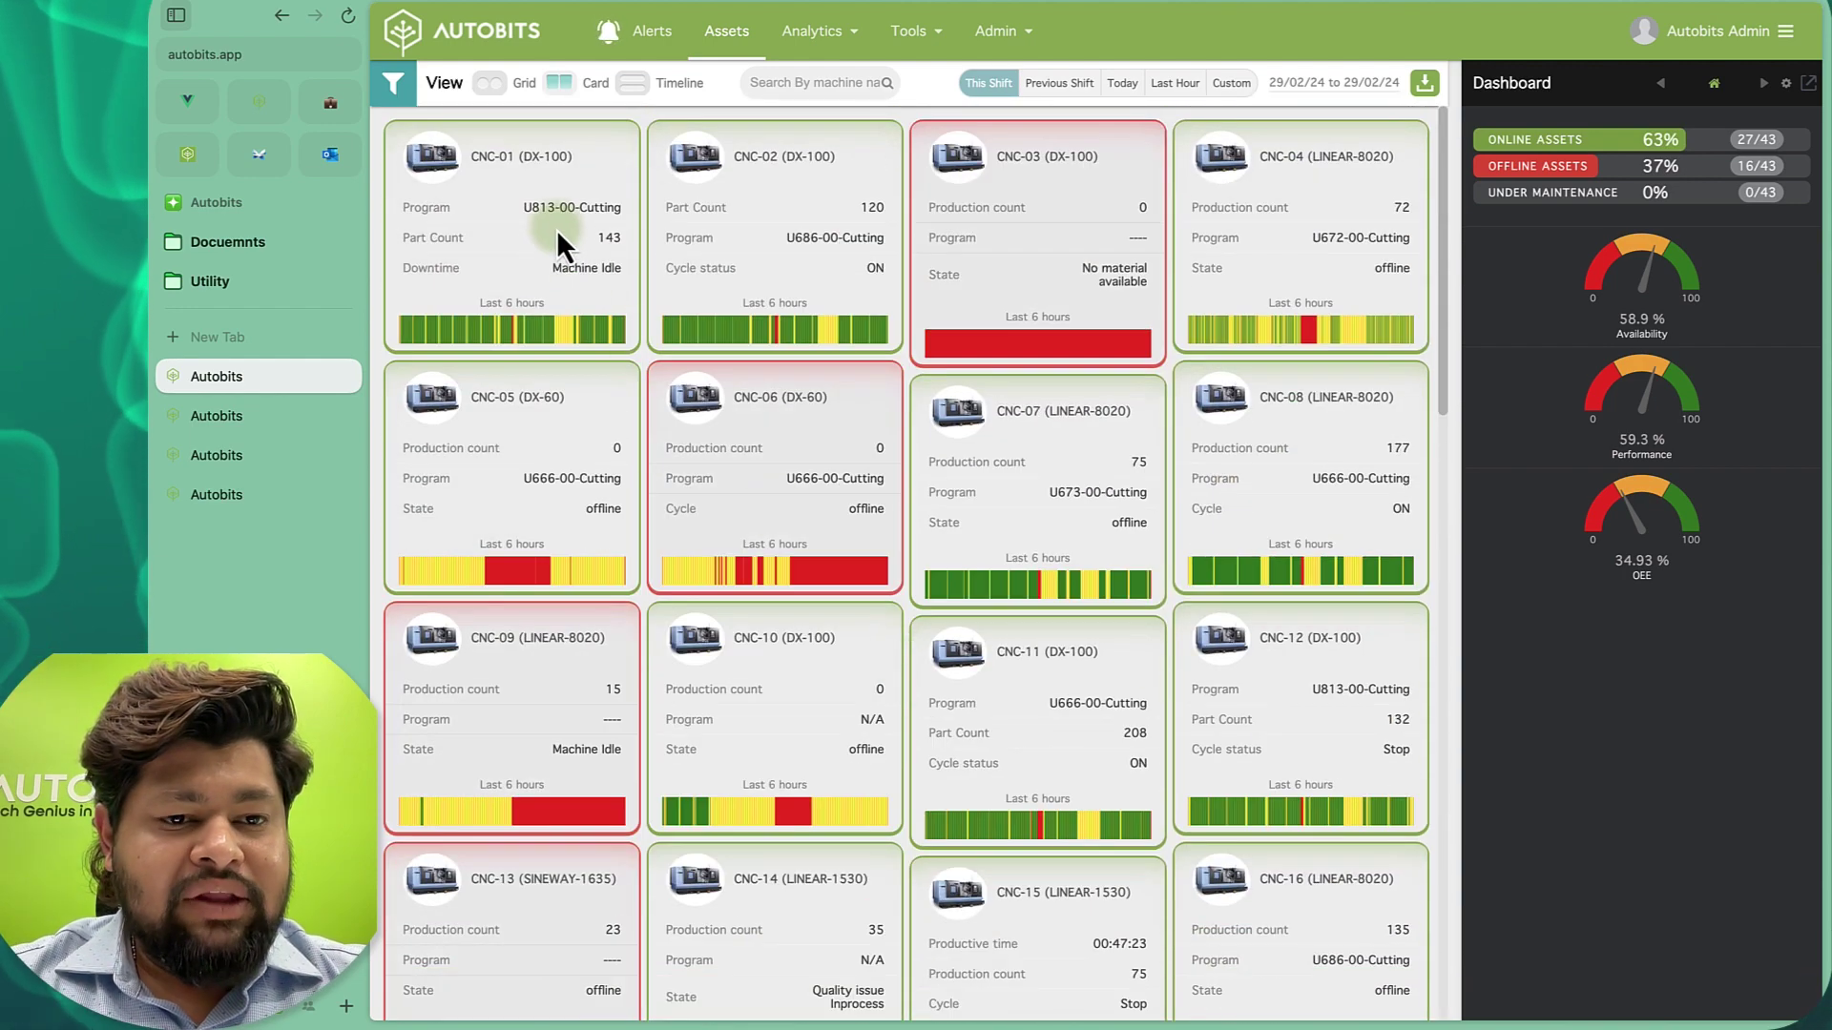
drag(537, 204, 577, 211)
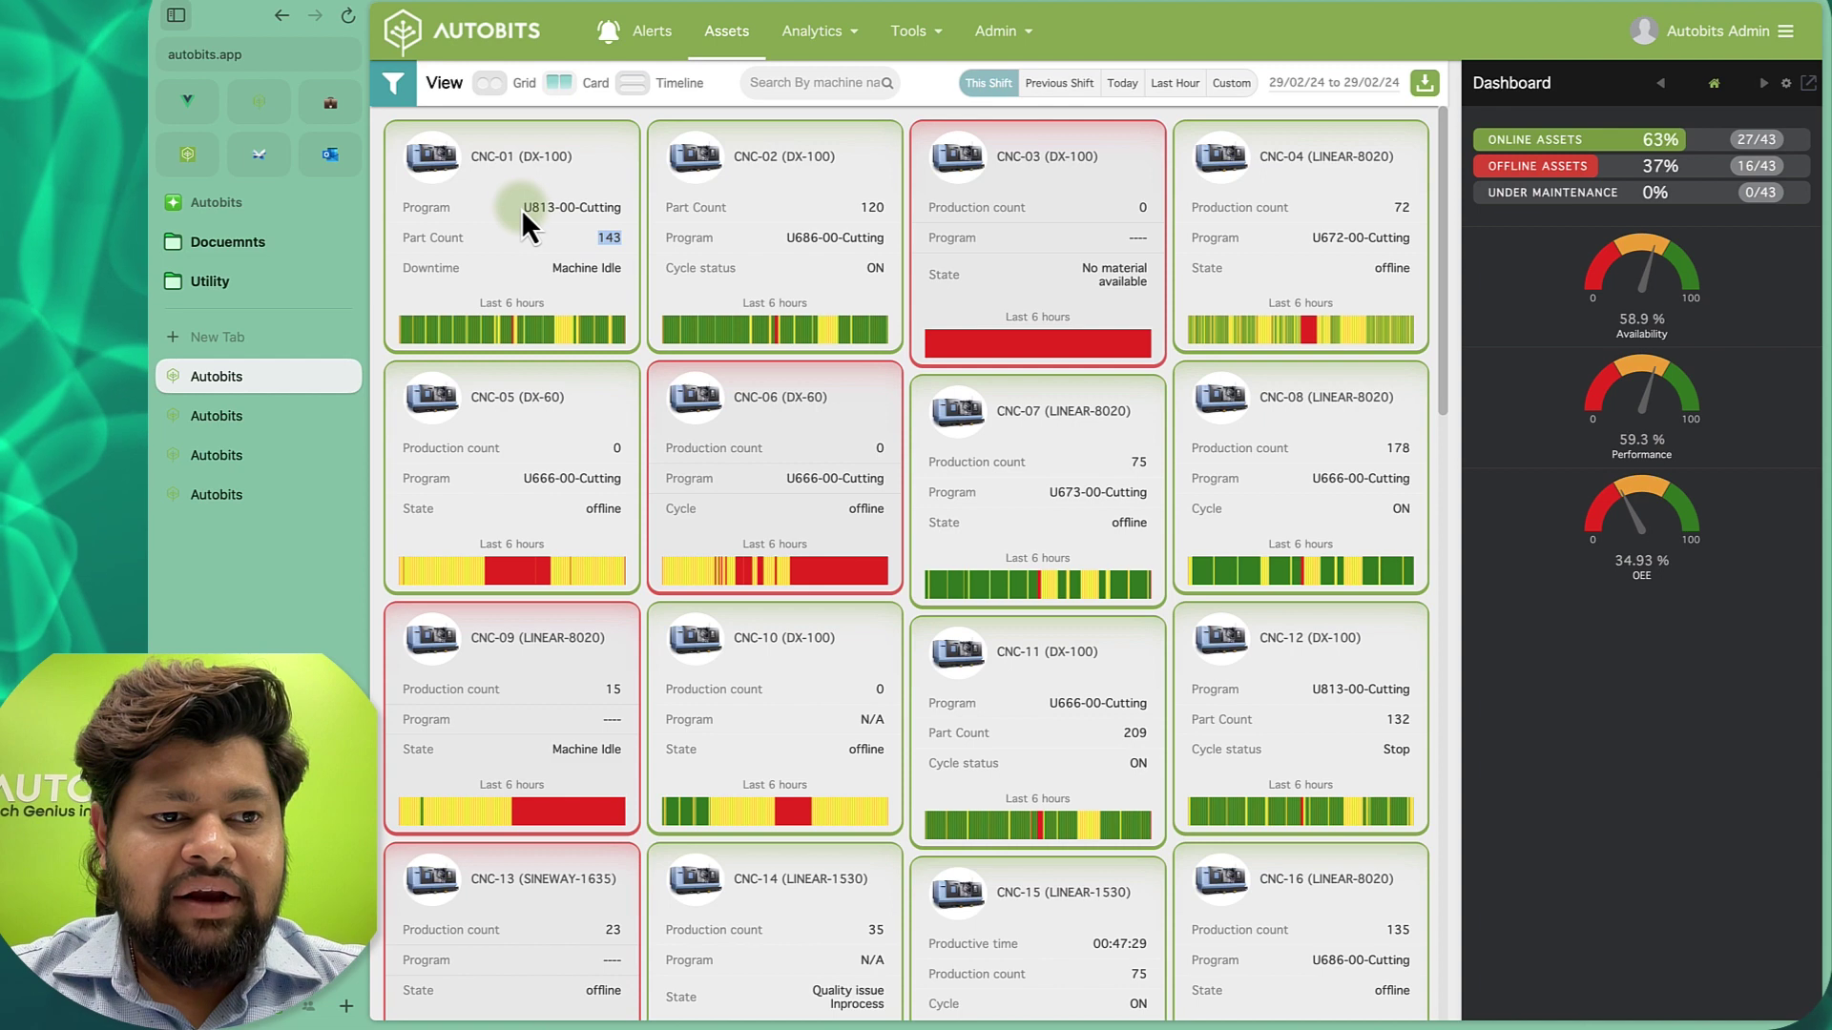
drag(521, 209, 616, 210)
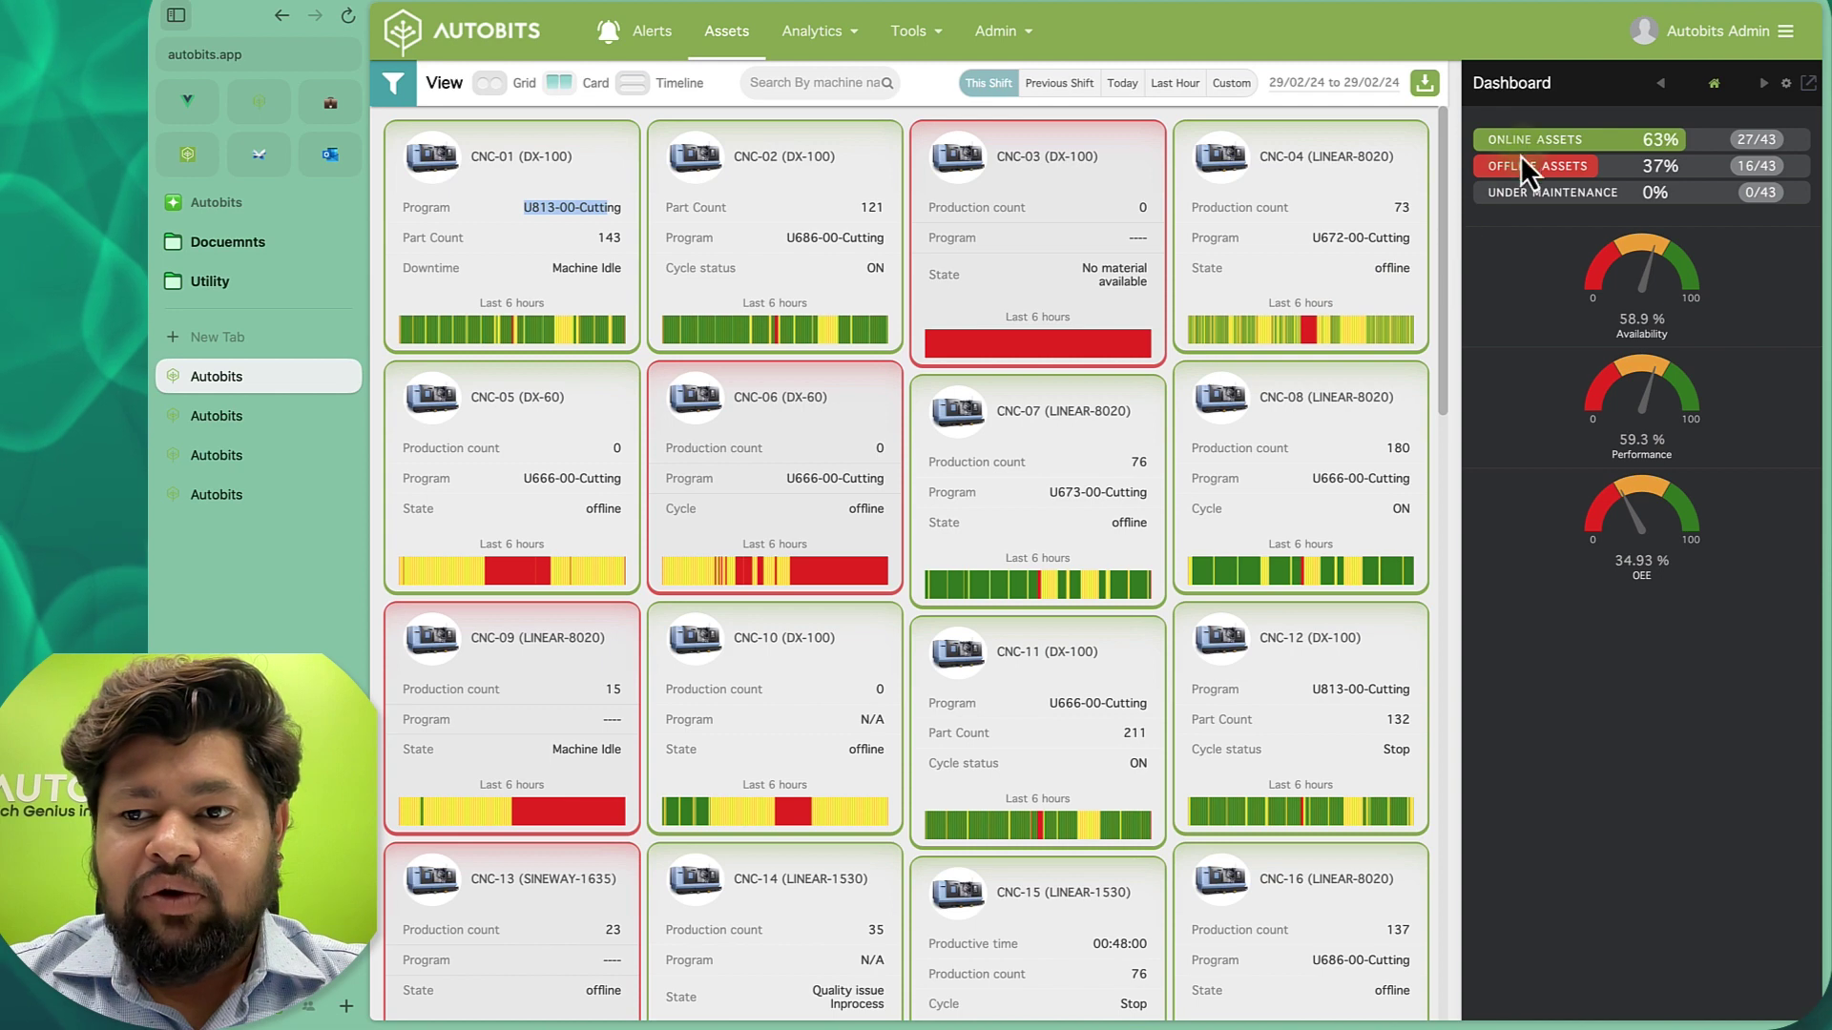
Highlight the 58.9 % availability figure, then scroll the asset list down and back.
click(1734, 145)
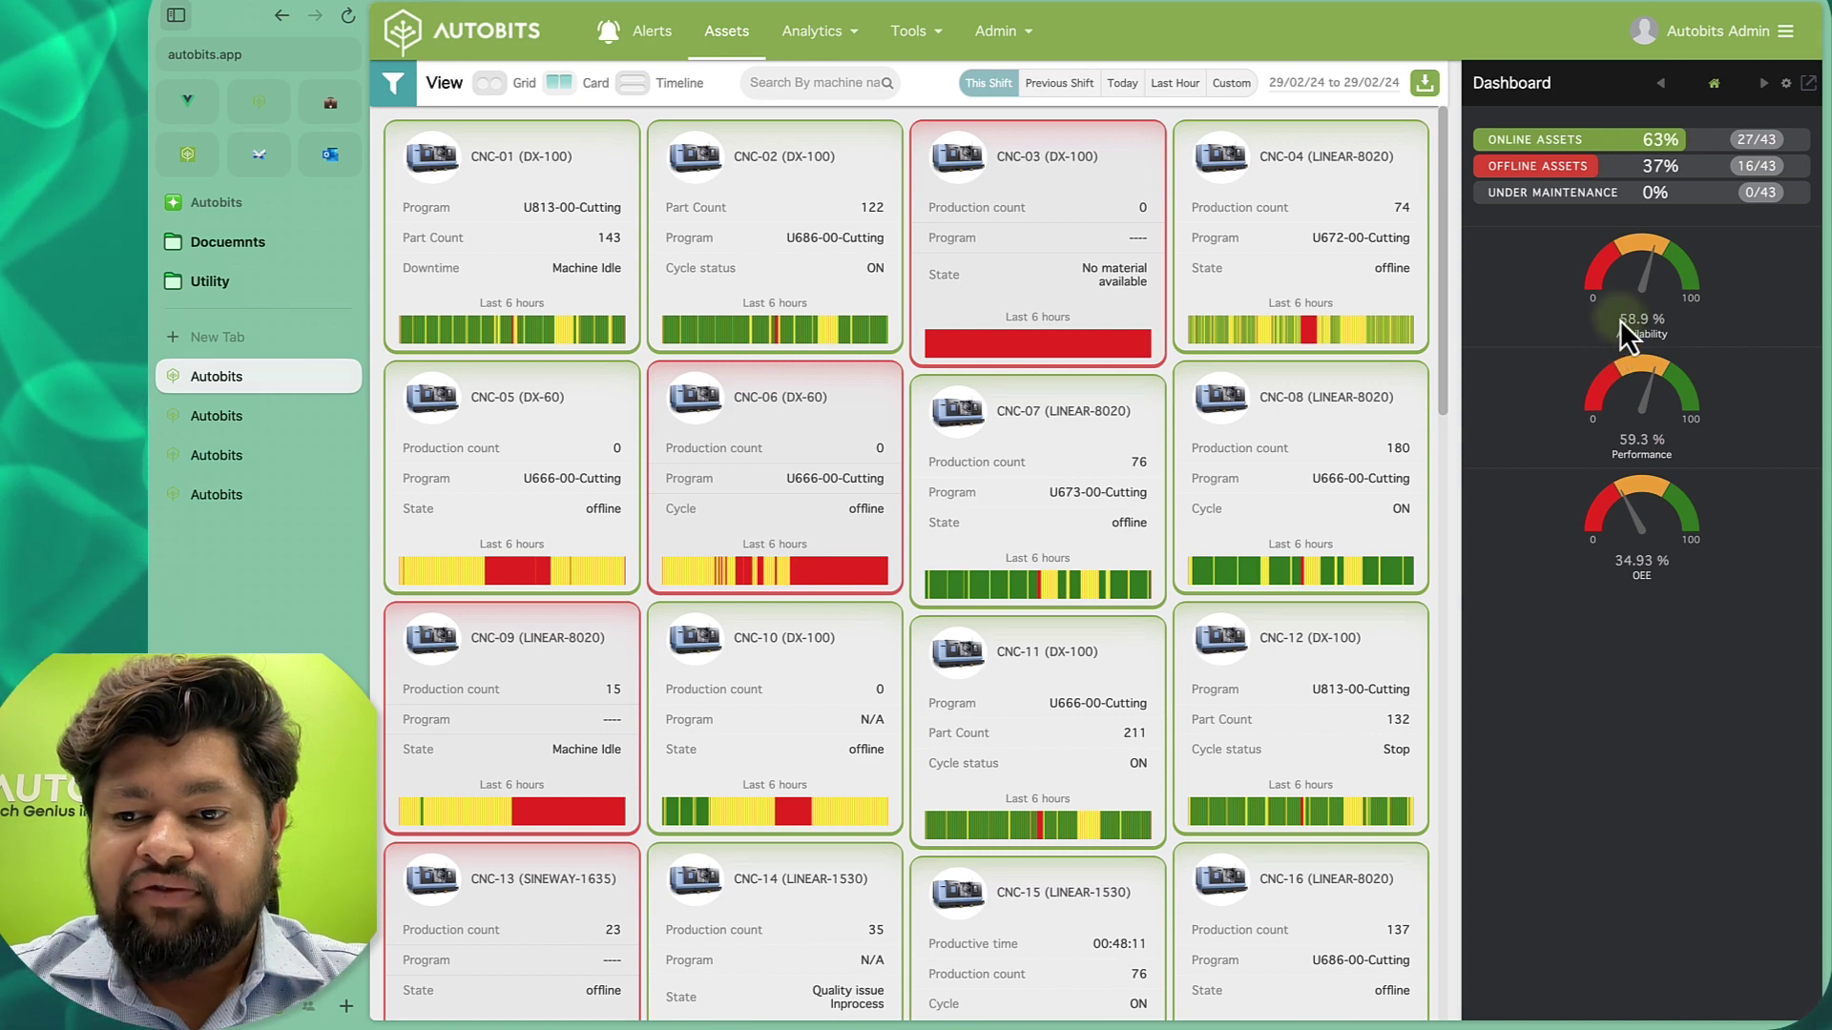
drag(1620, 319, 1663, 317)
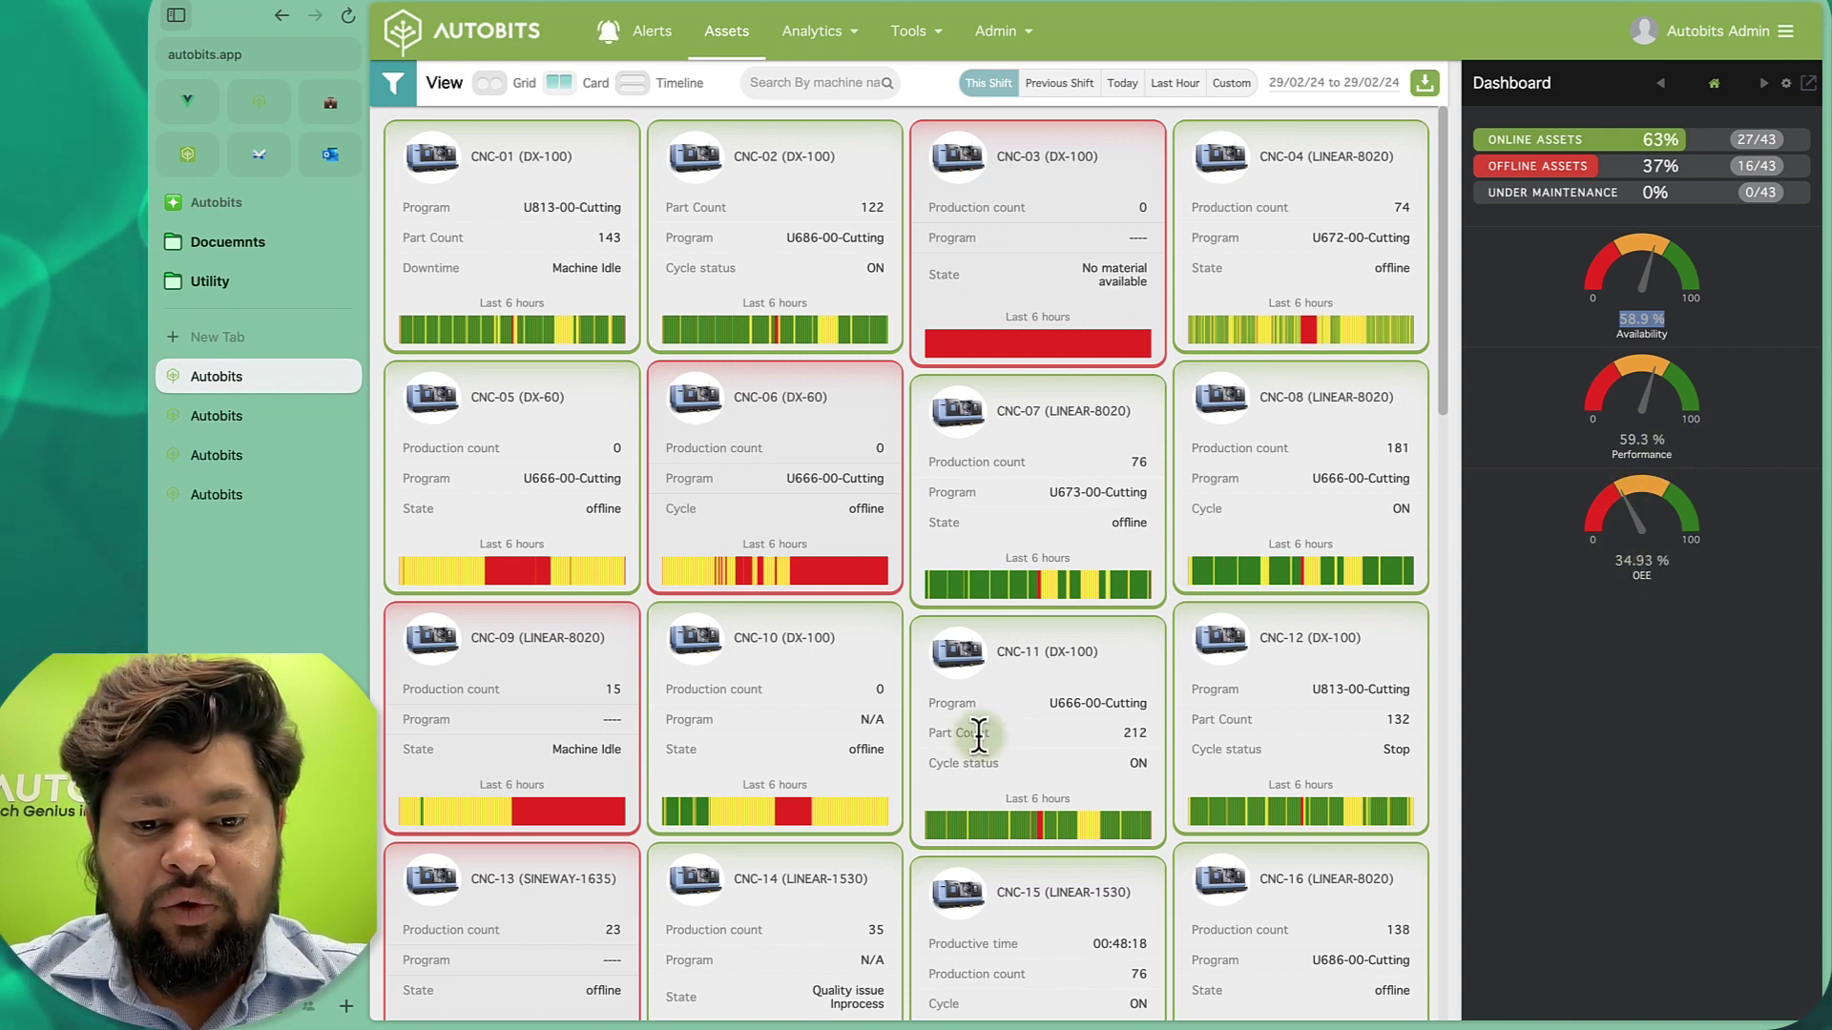
scroll(973, 734, down, 5)
scroll(970, 728, down, 10)
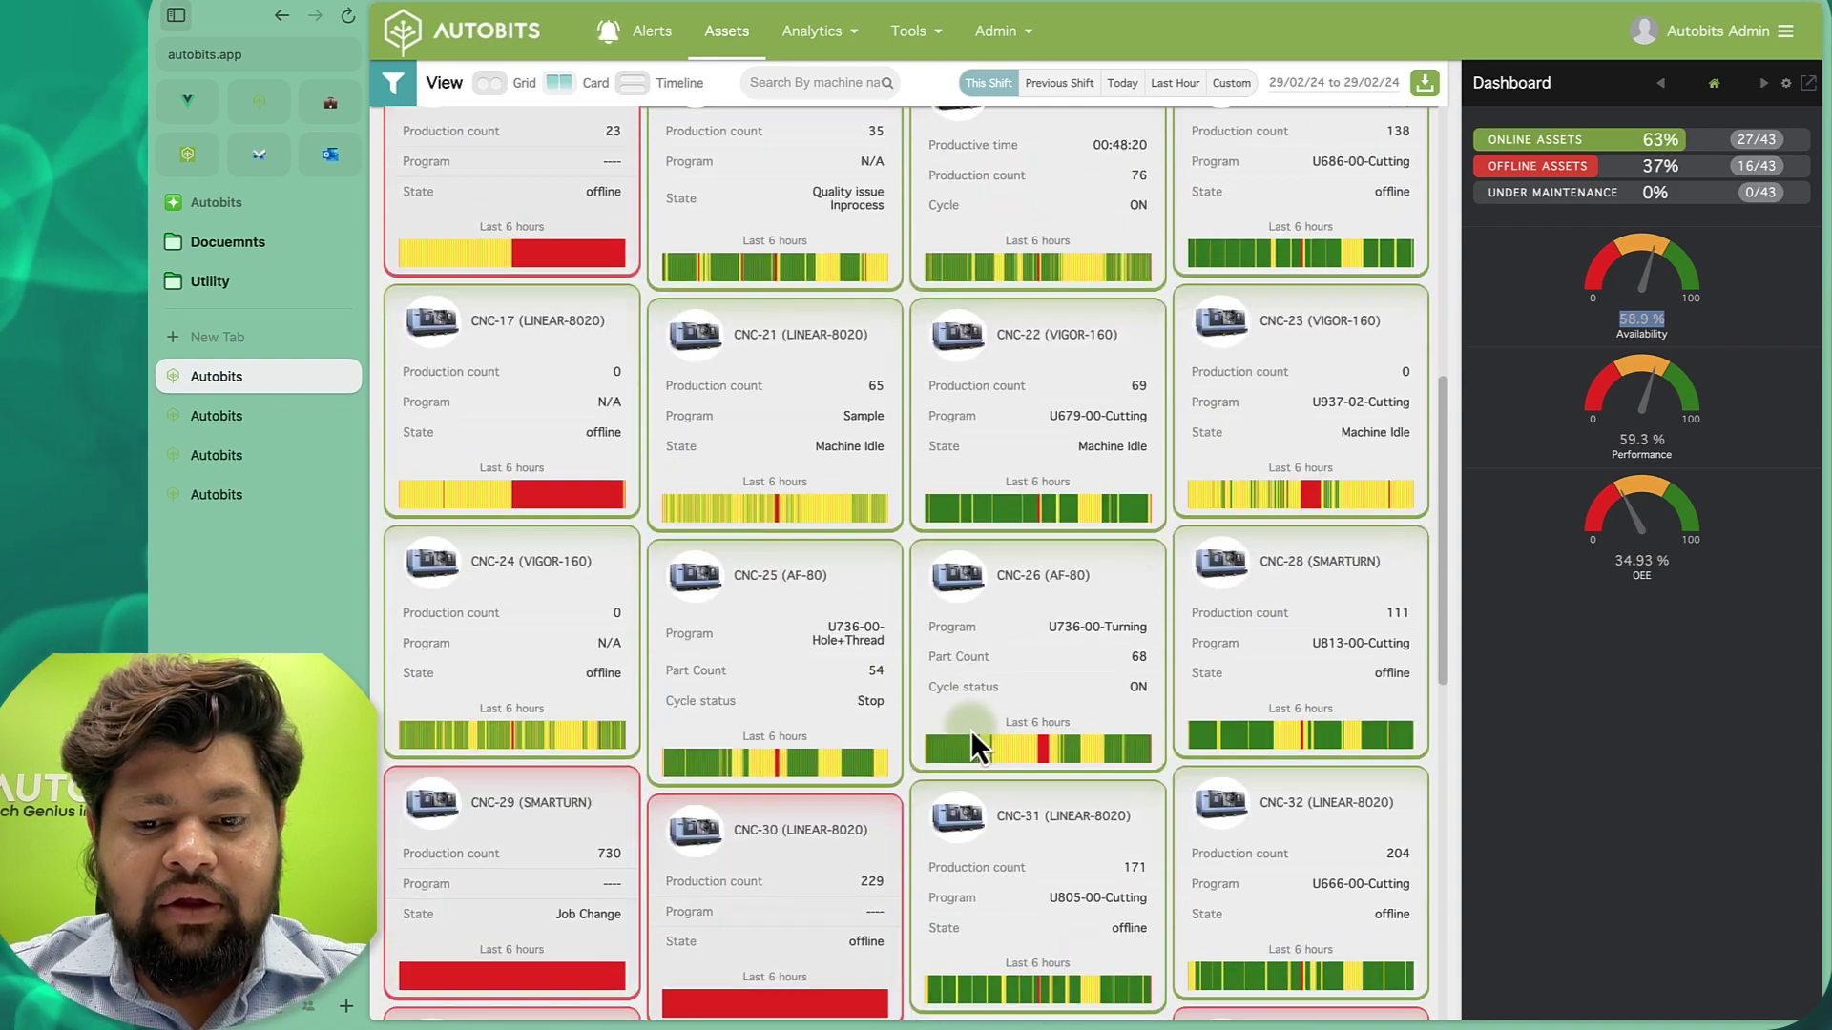
scroll(969, 725, up, 15)
scroll(970, 725, up, 2)
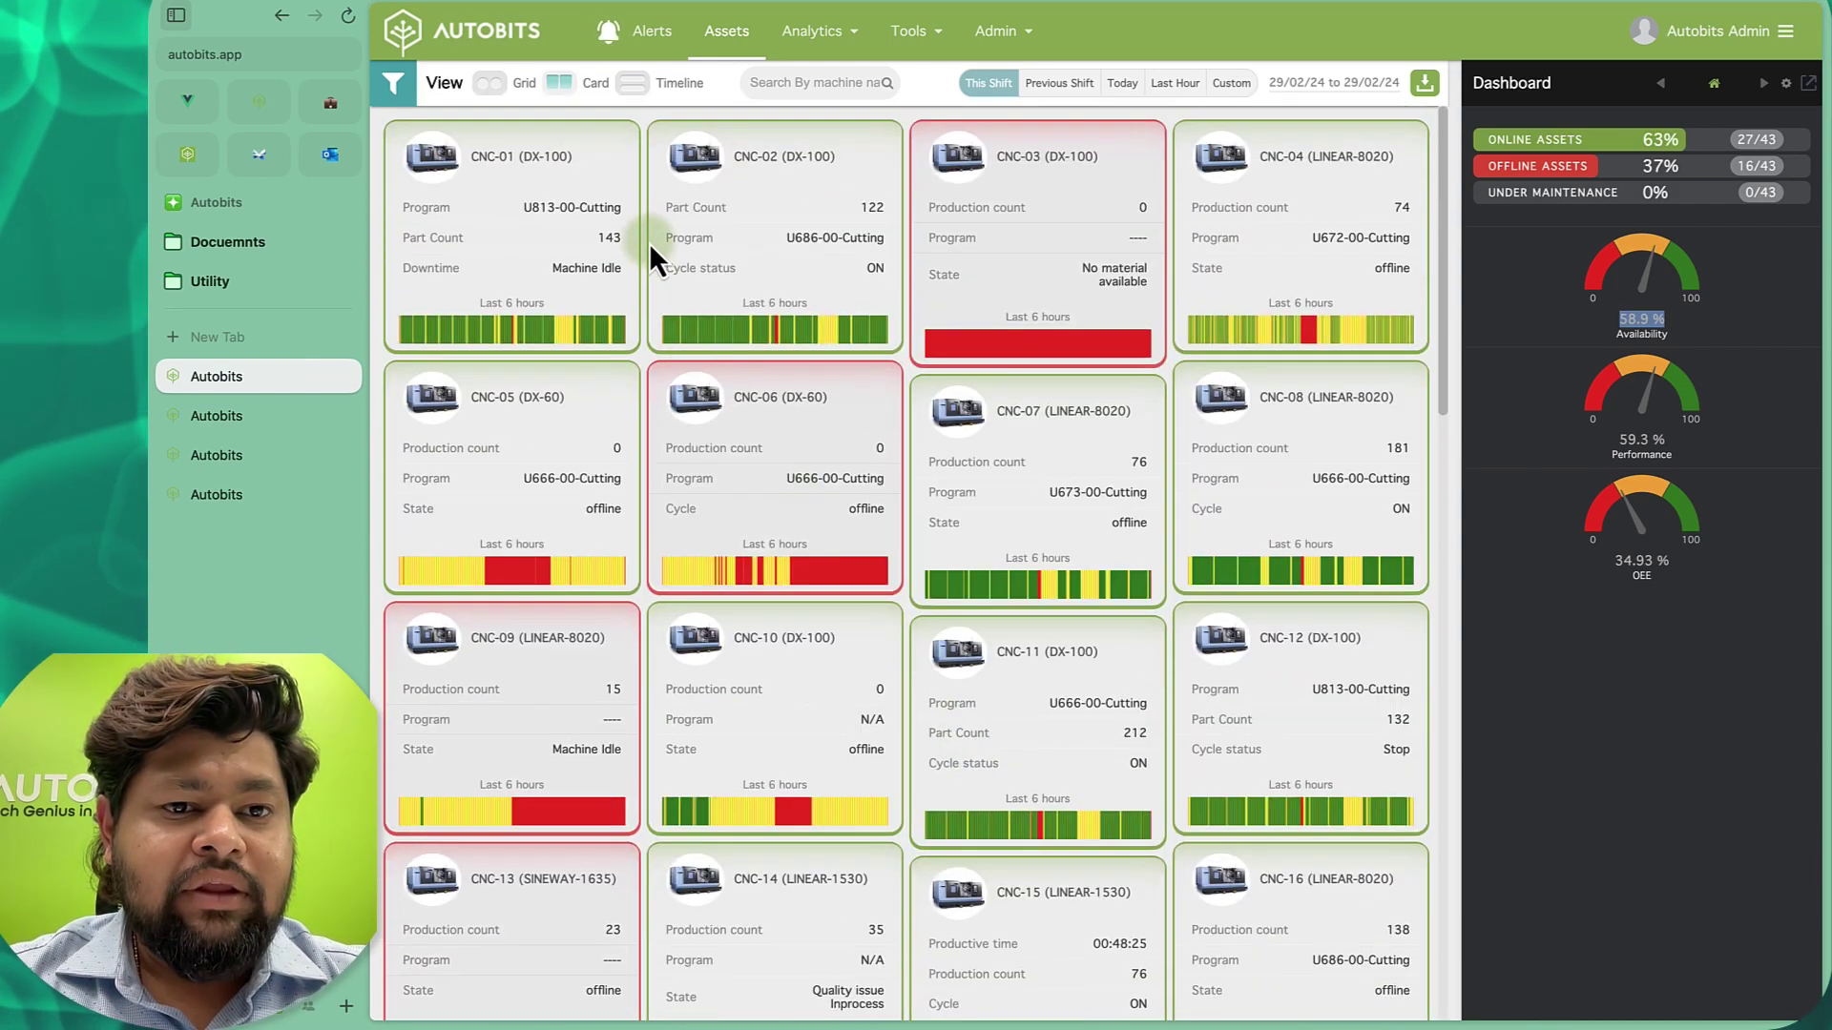
Switch the assets to Timeline view and browse each machine's 9AM–9PM status bar.
click(661, 88)
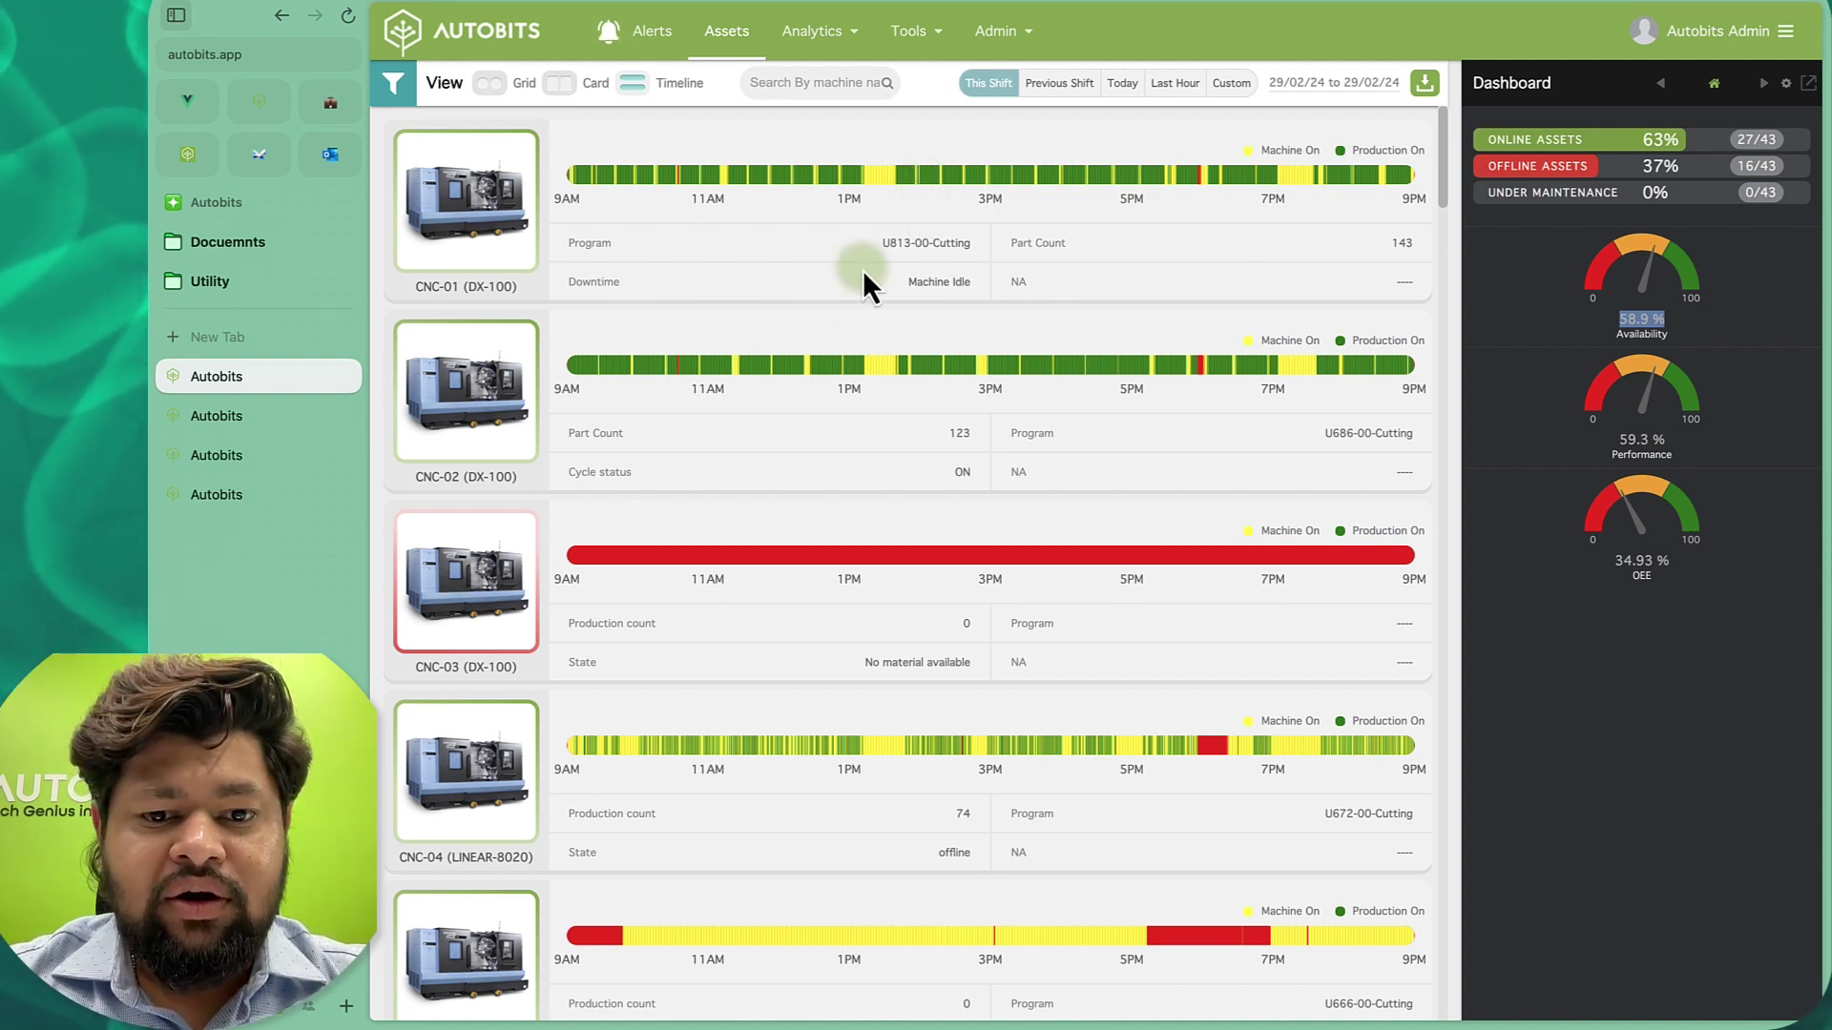
scroll(828, 467, down, 4)
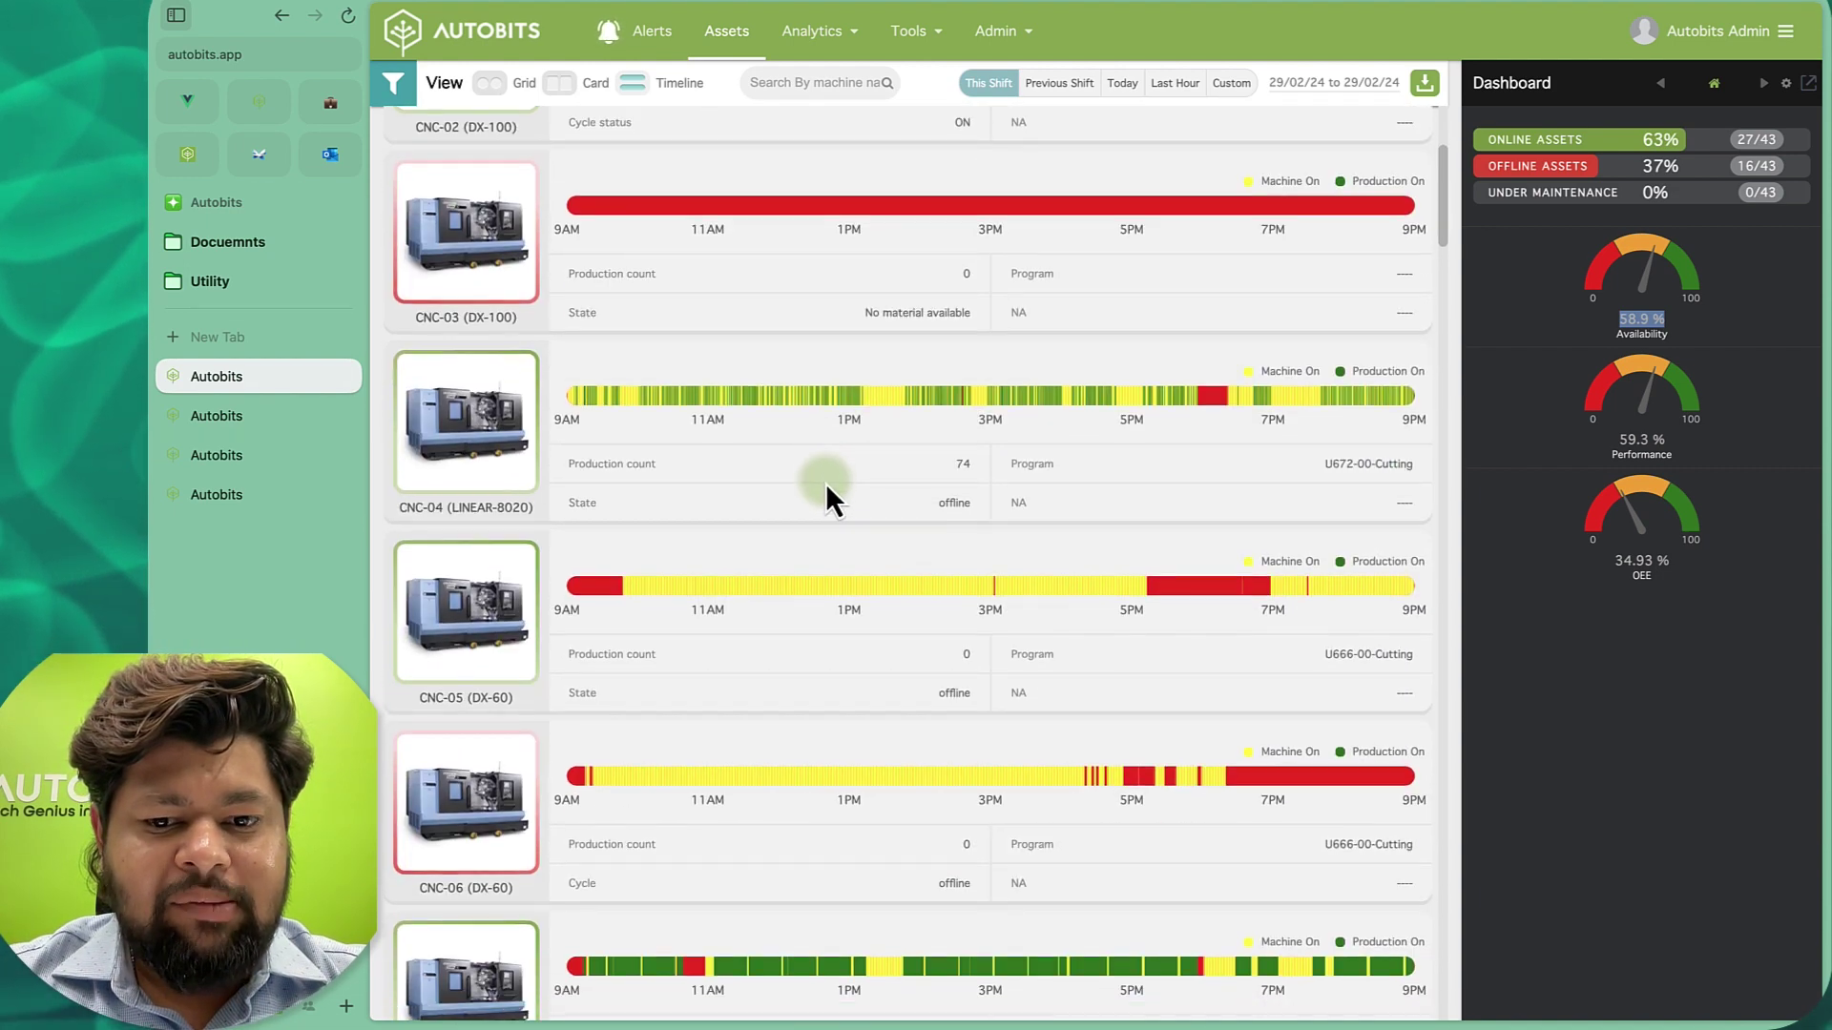
scroll(827, 486, down, 8)
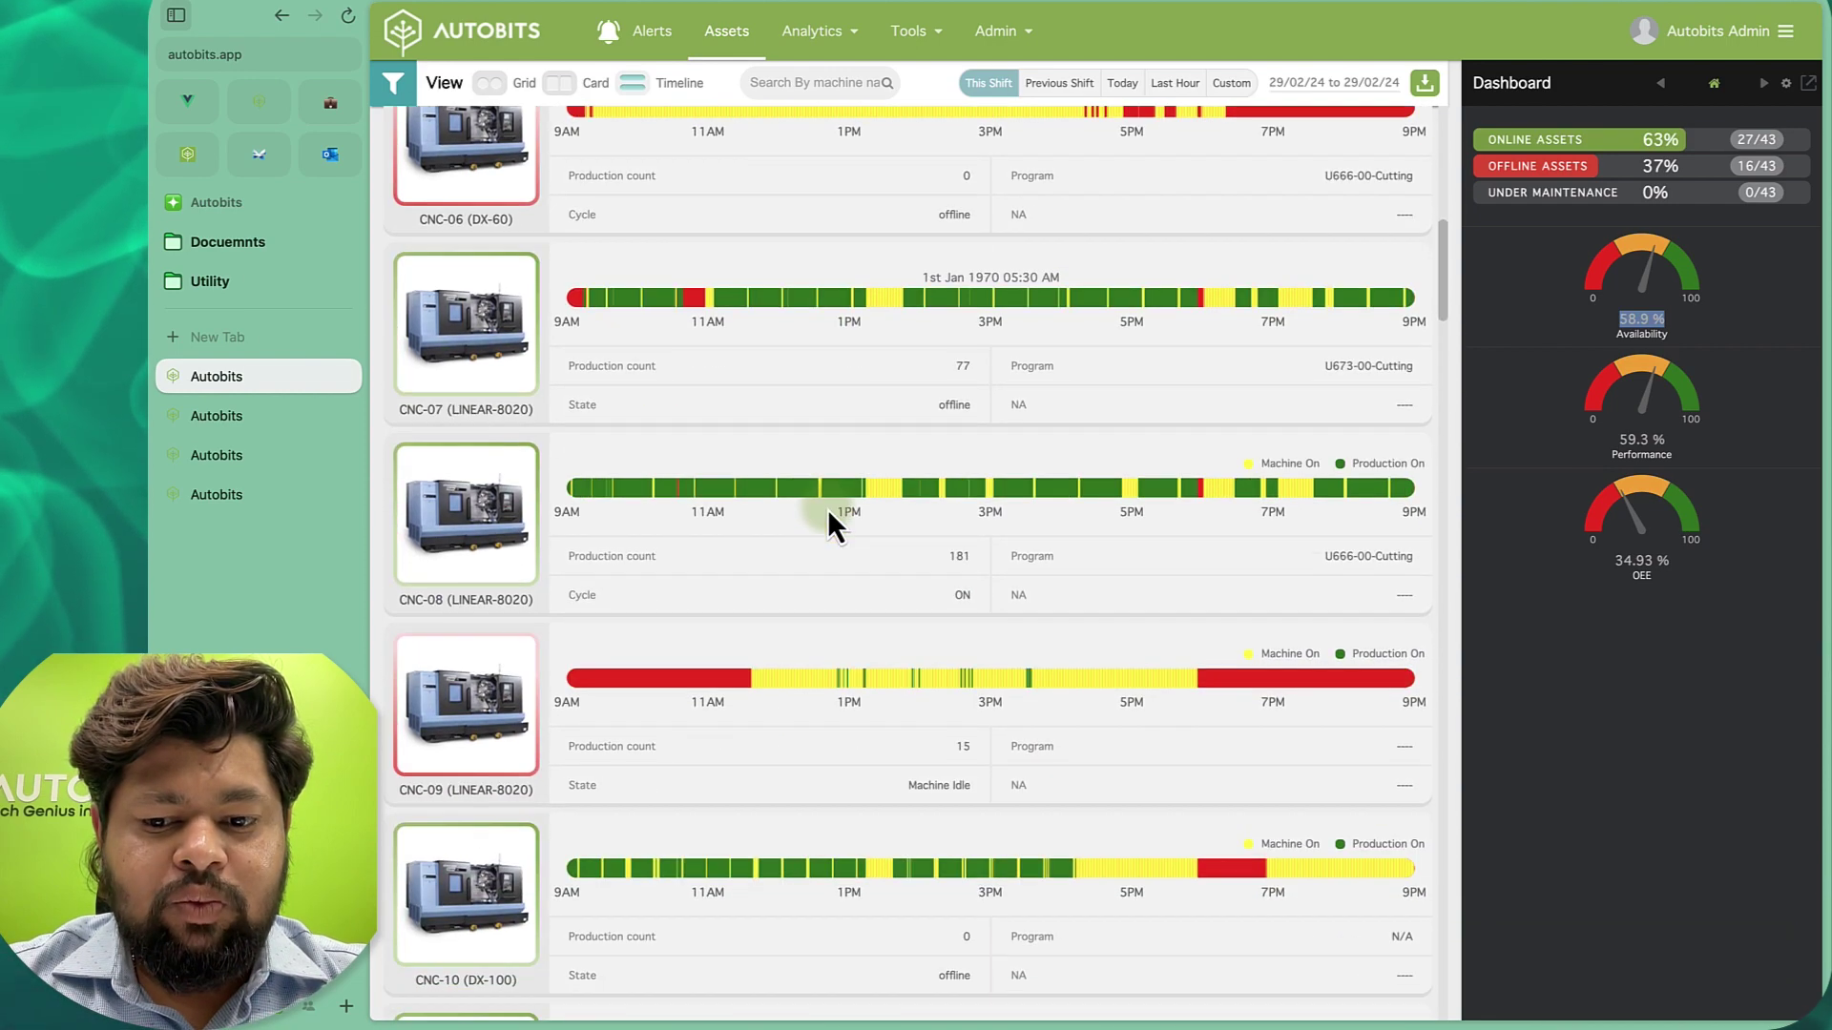
scroll(827, 507, down, 8)
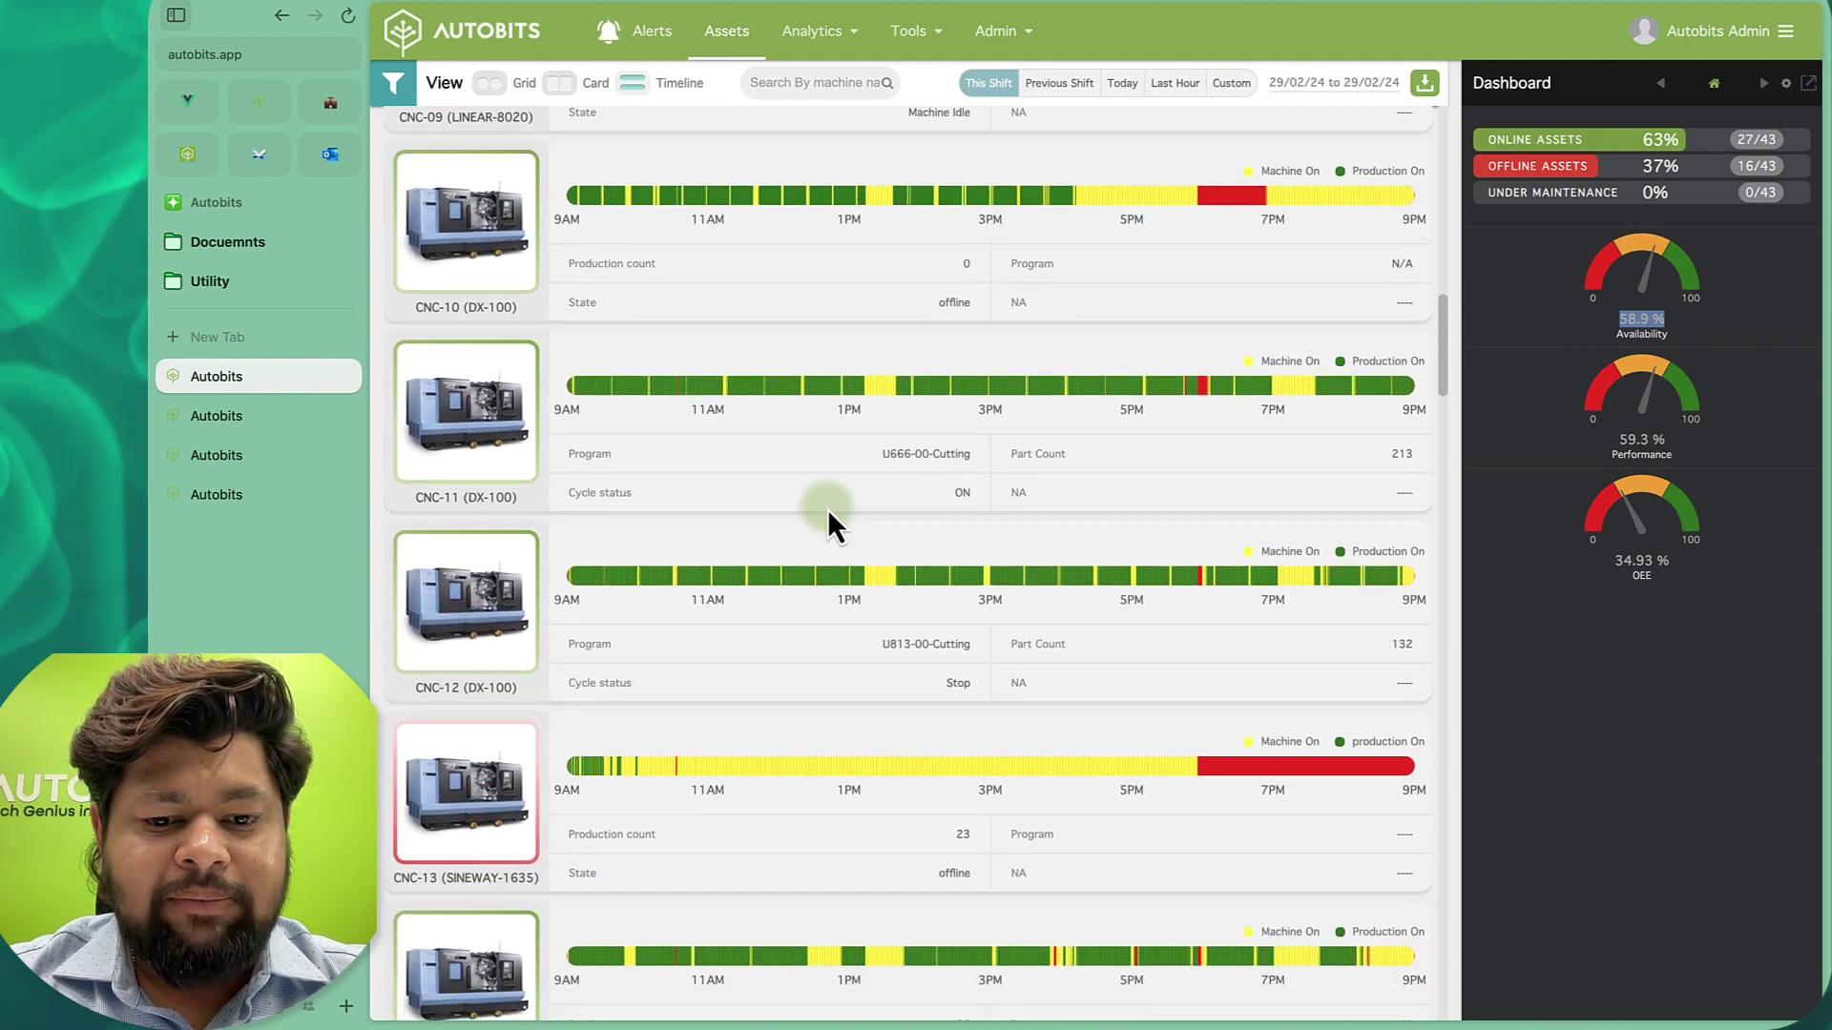
scroll(827, 508, down, 9)
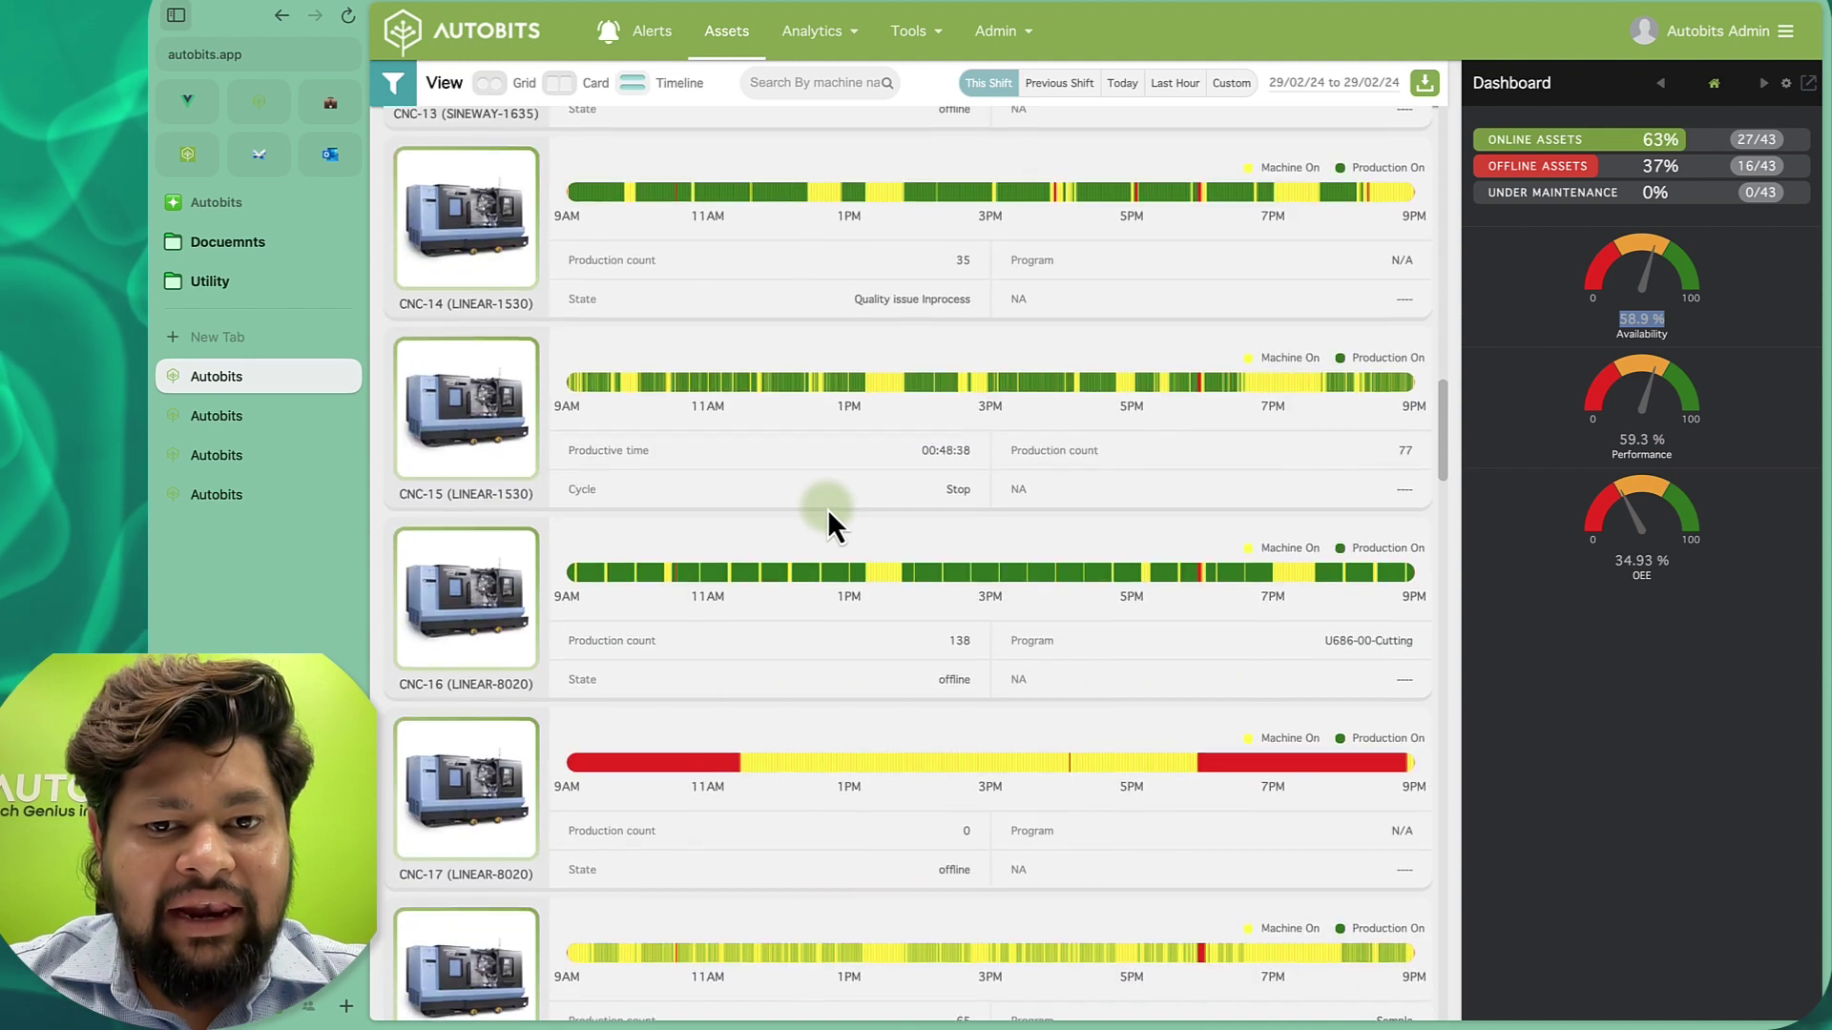
scroll(827, 507, down, 1)
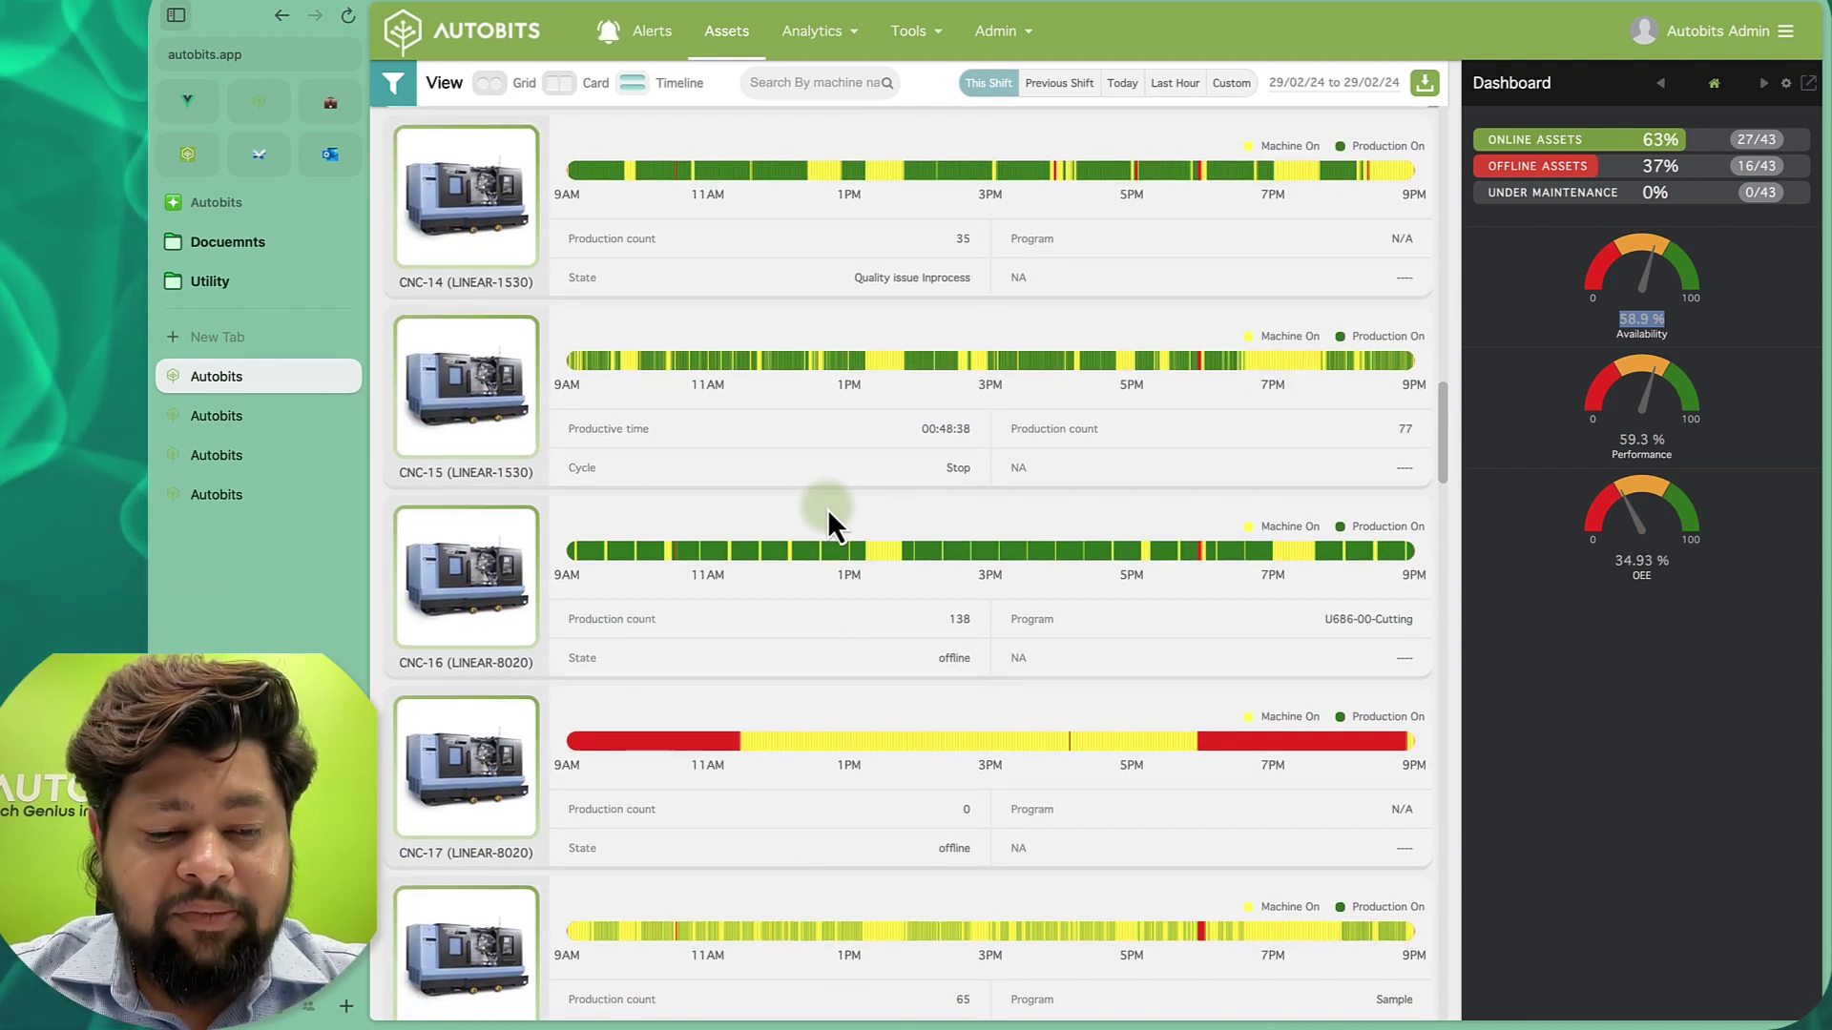
scroll(827, 507, down, 1)
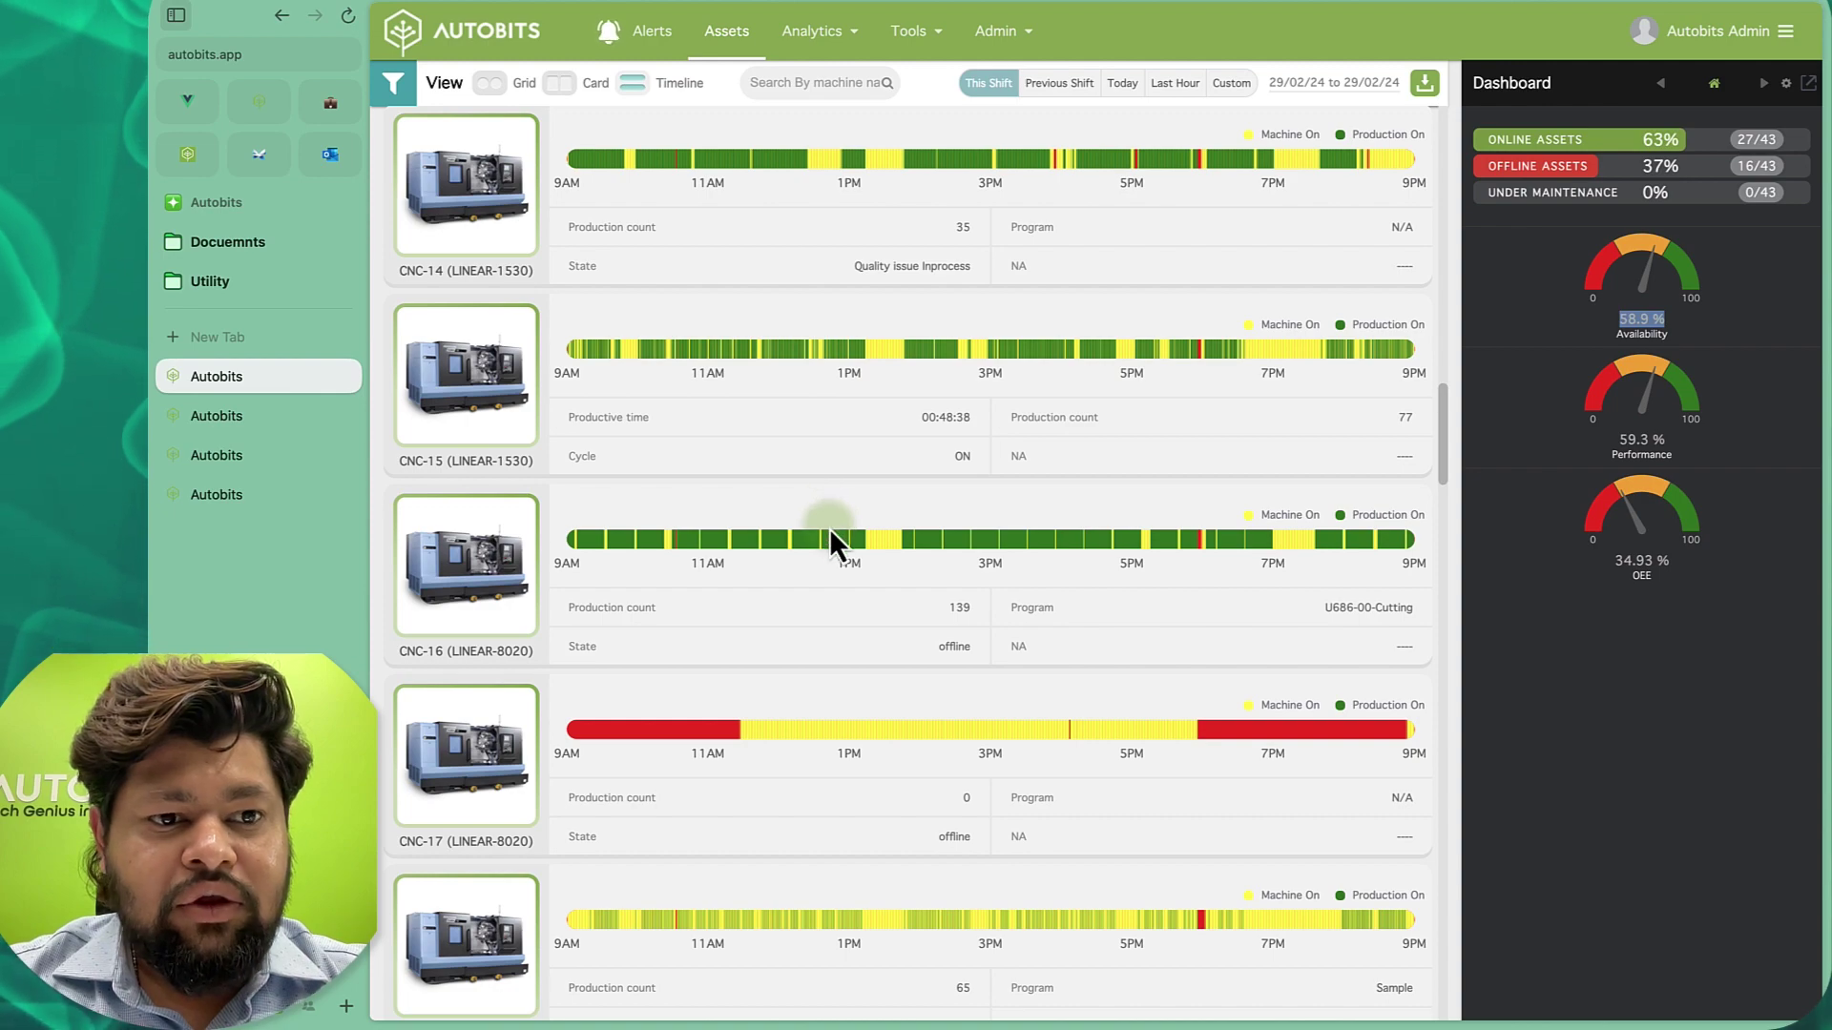
scroll(828, 539, up, 20)
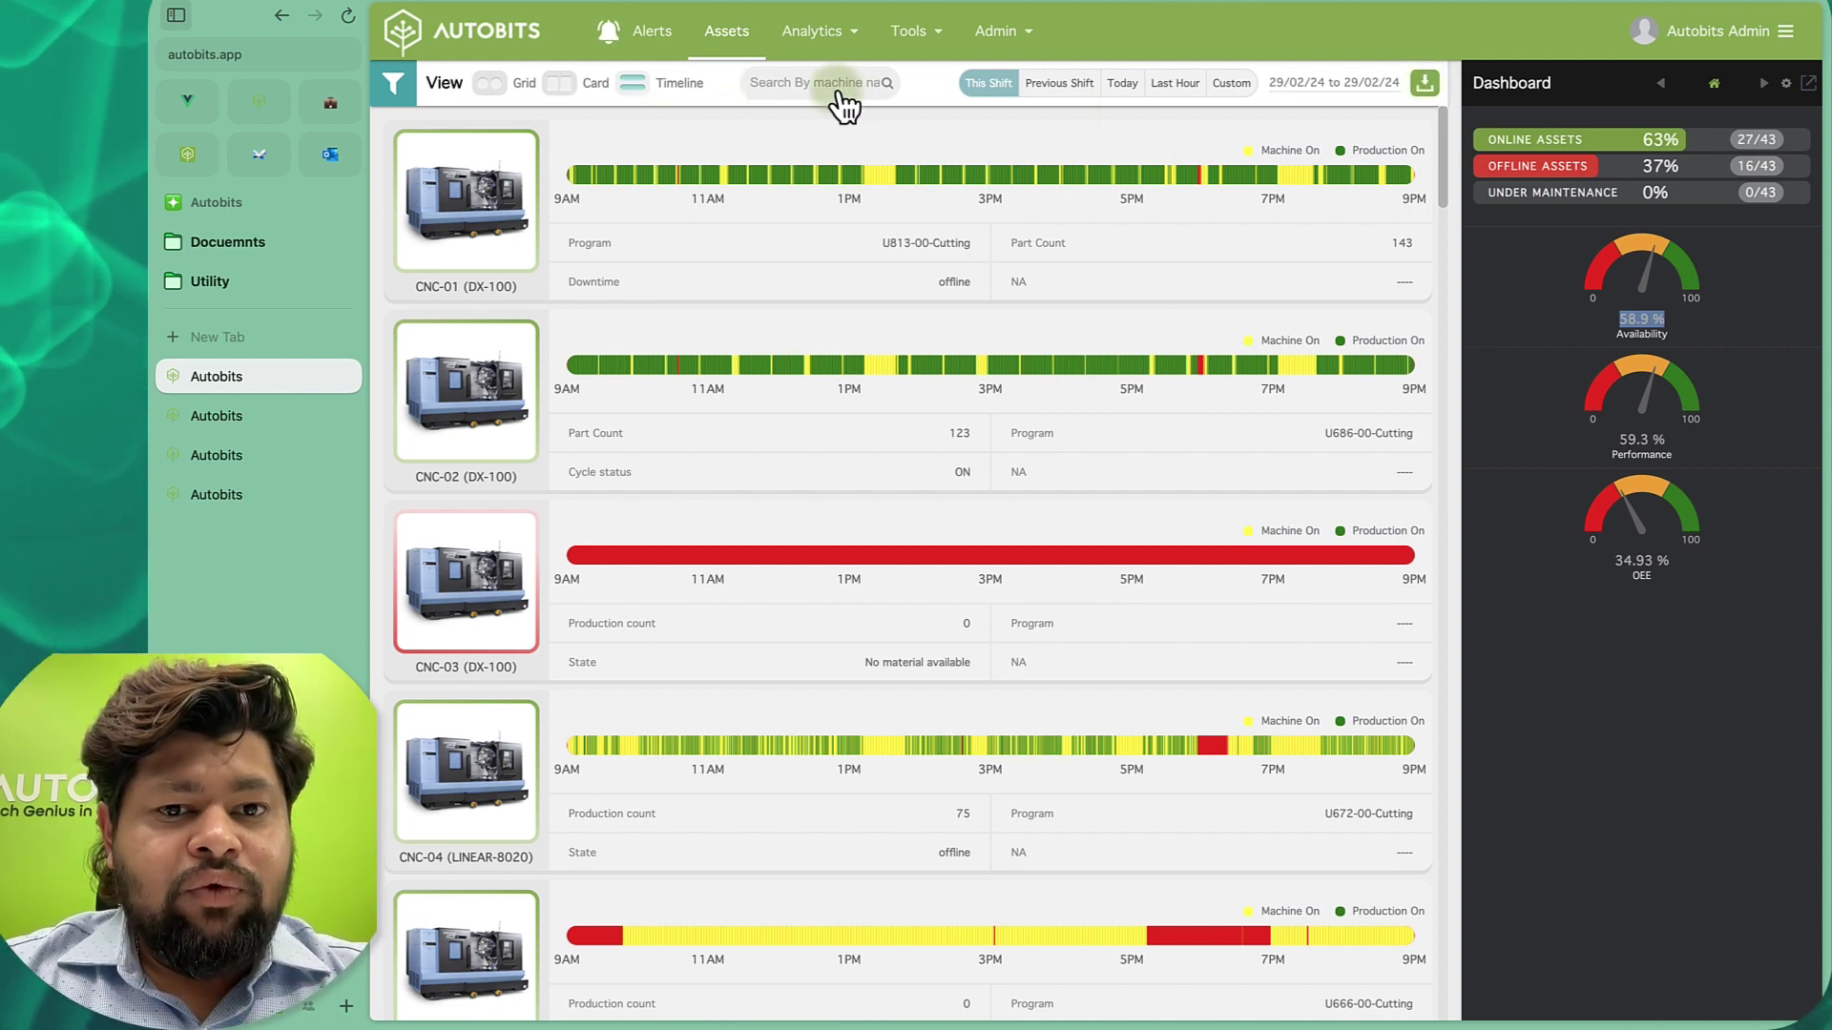
click(800, 83)
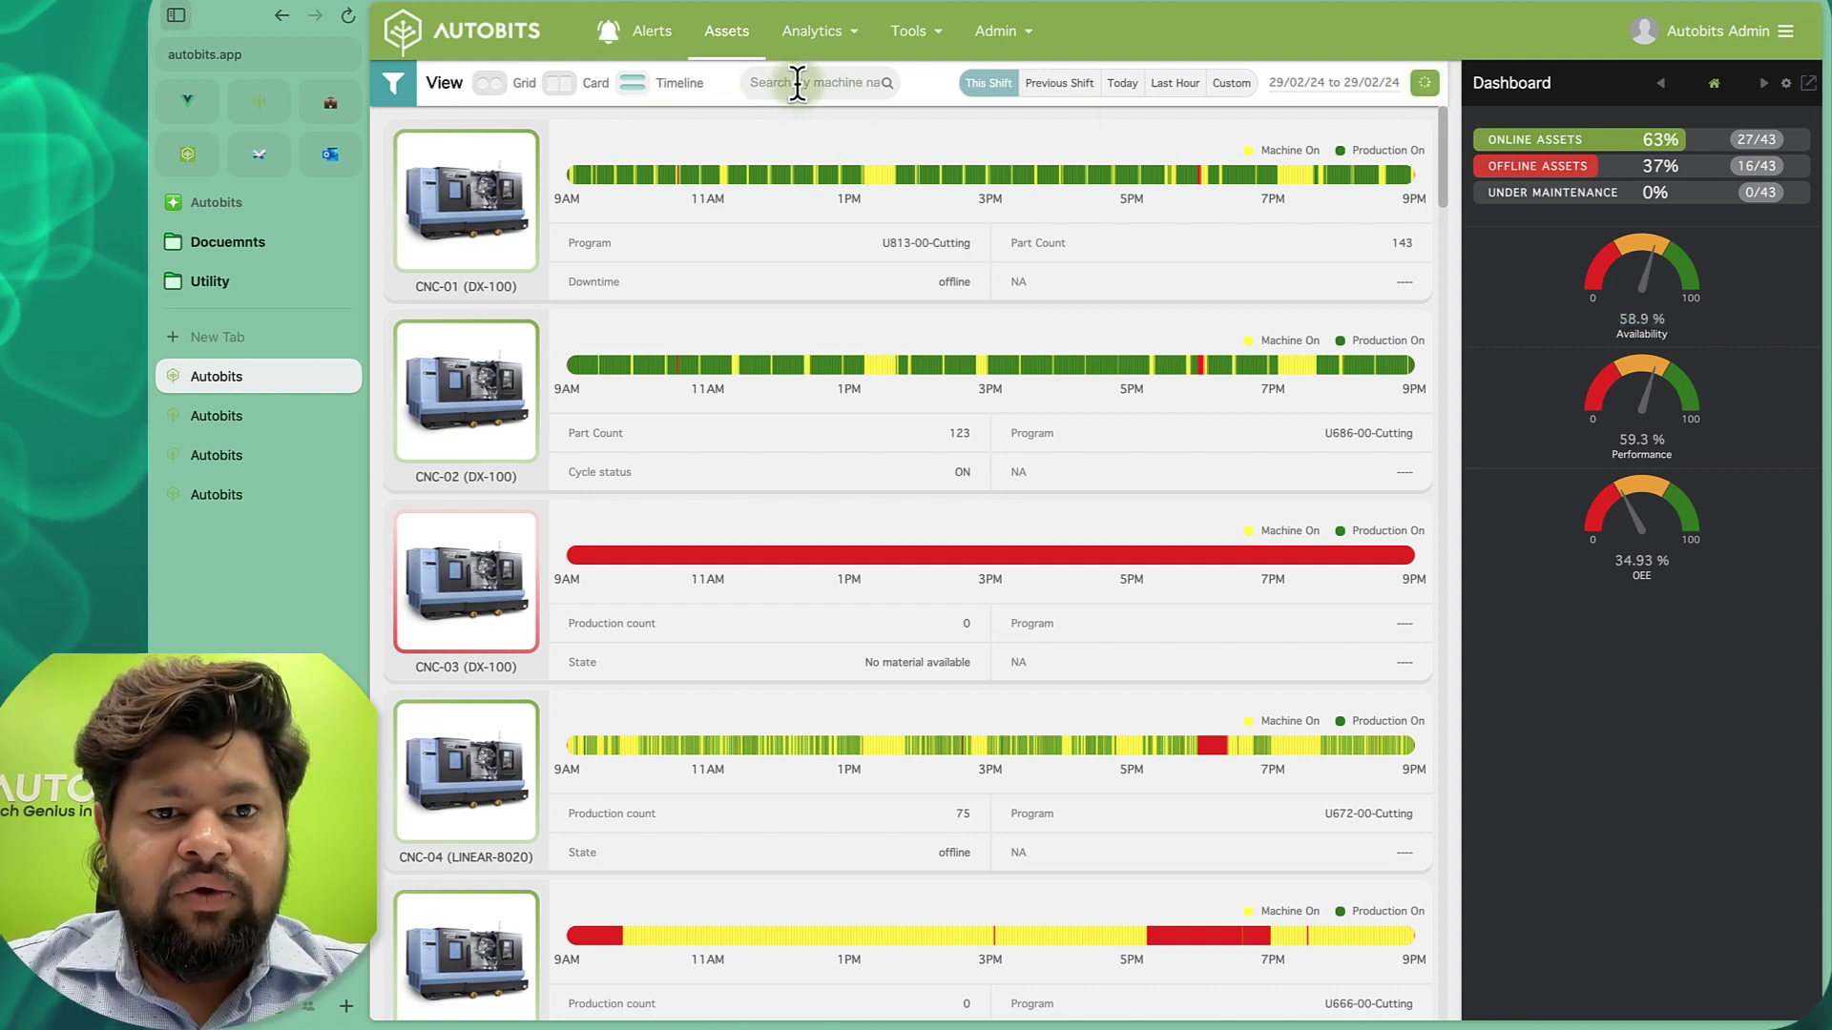
click(399, 97)
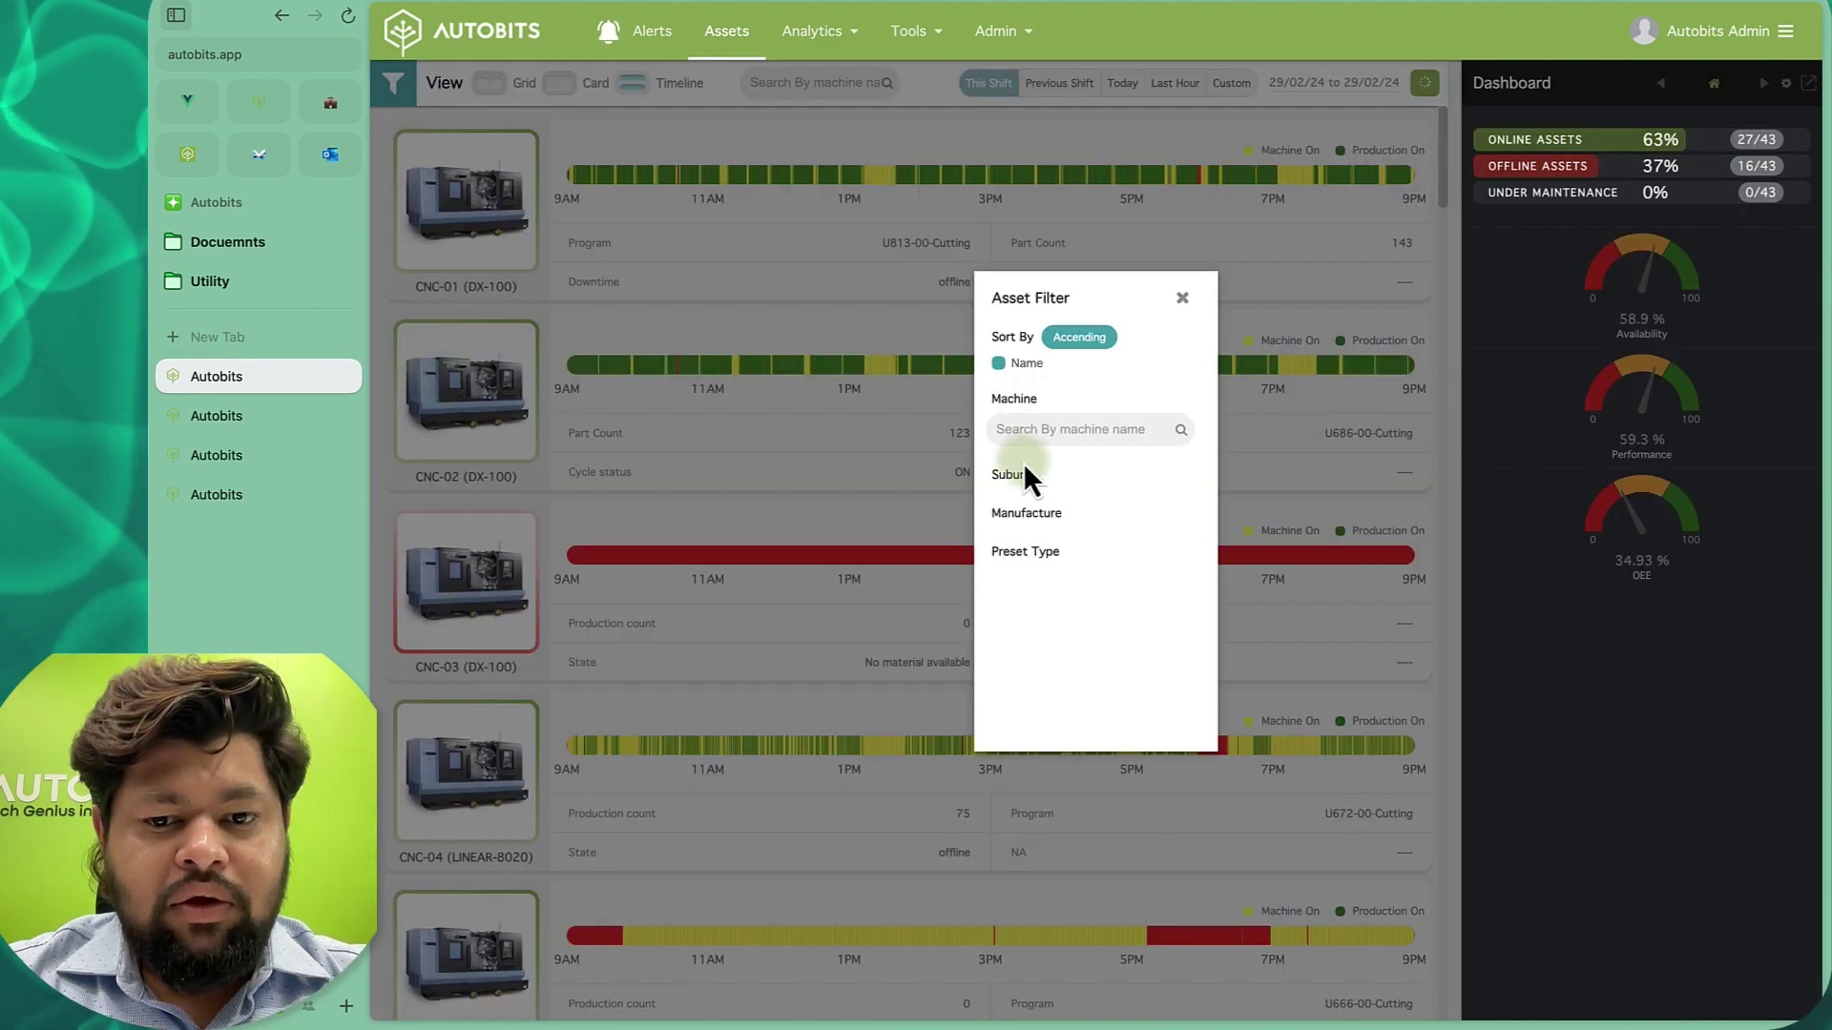
click(1030, 566)
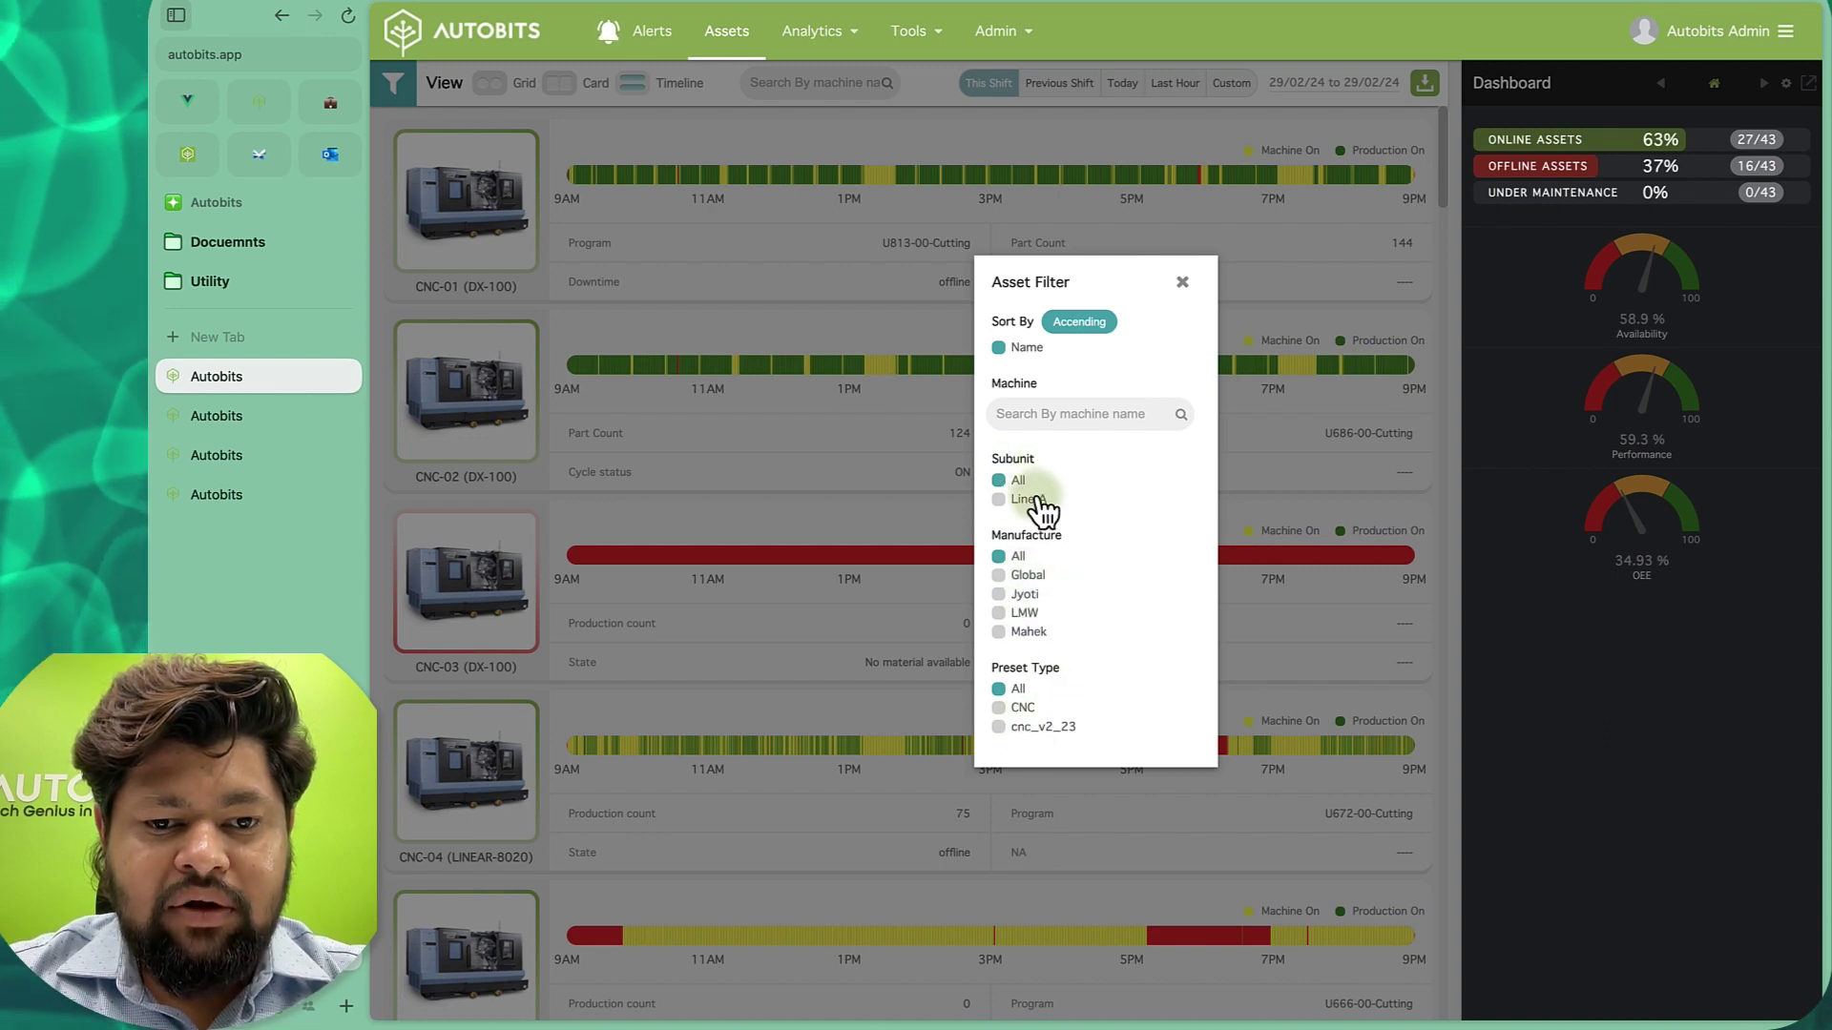
click(1183, 285)
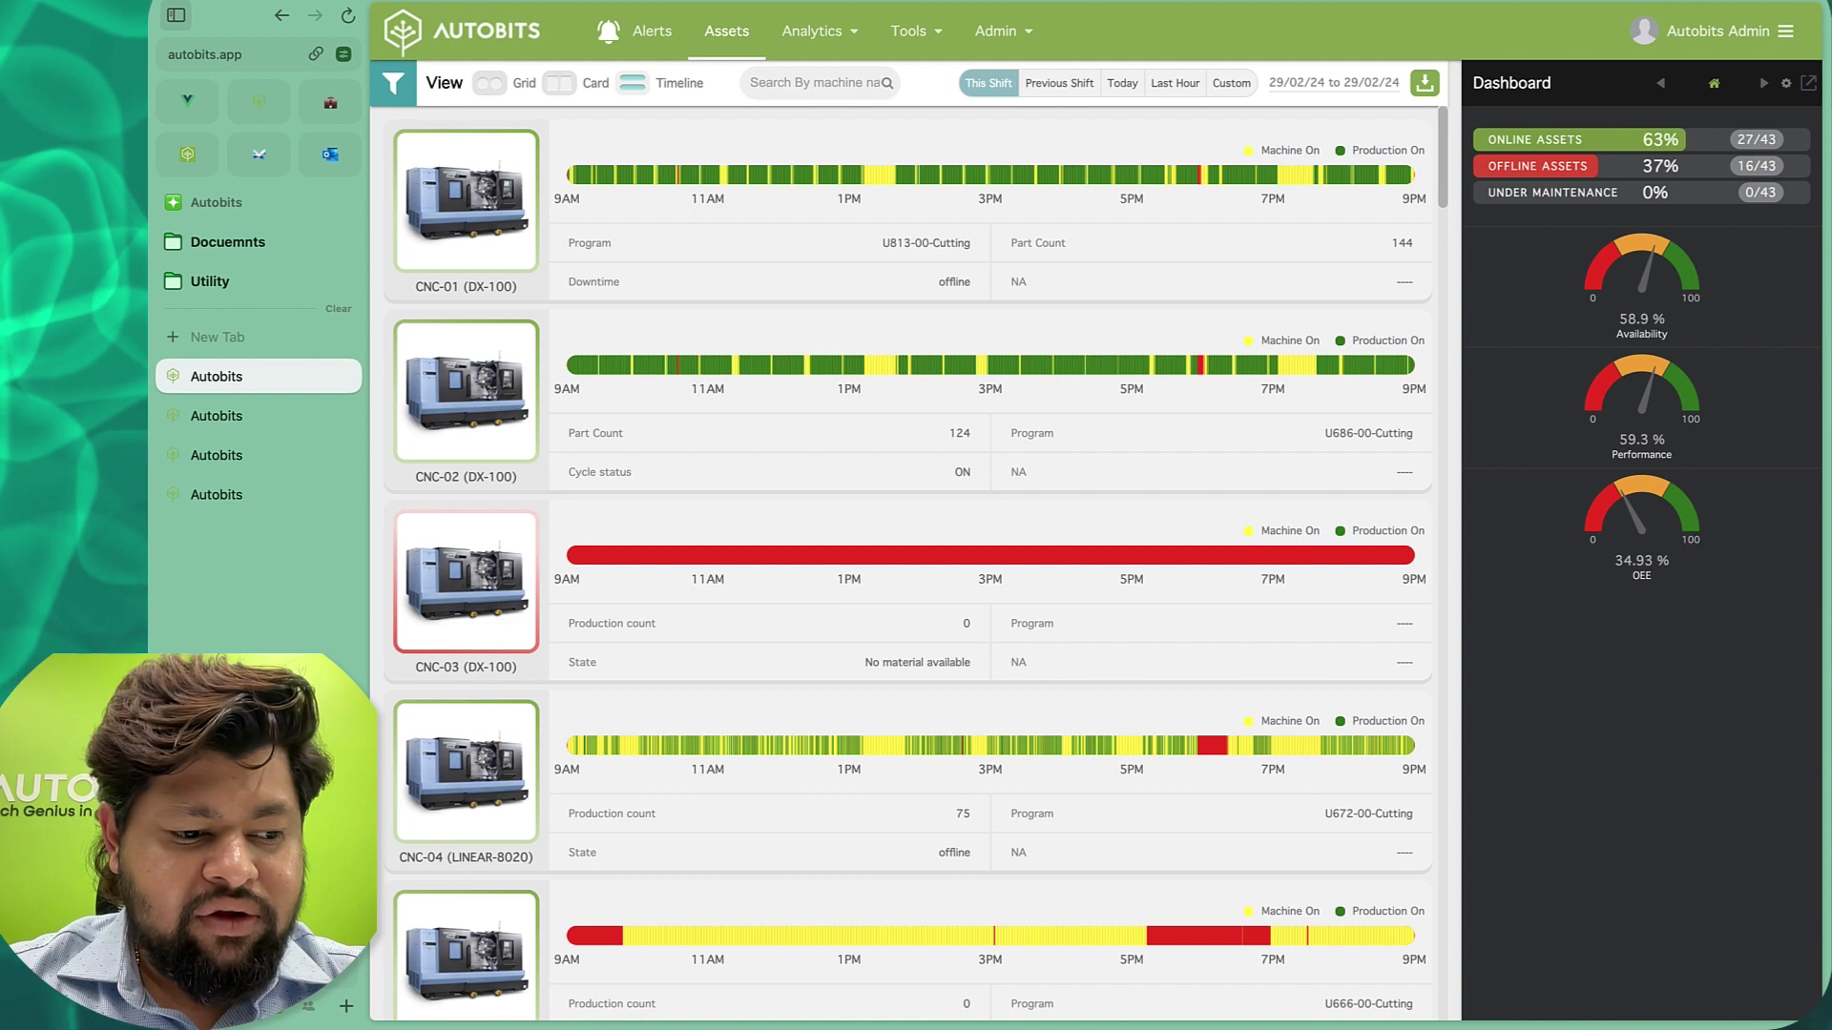
click(429, 279)
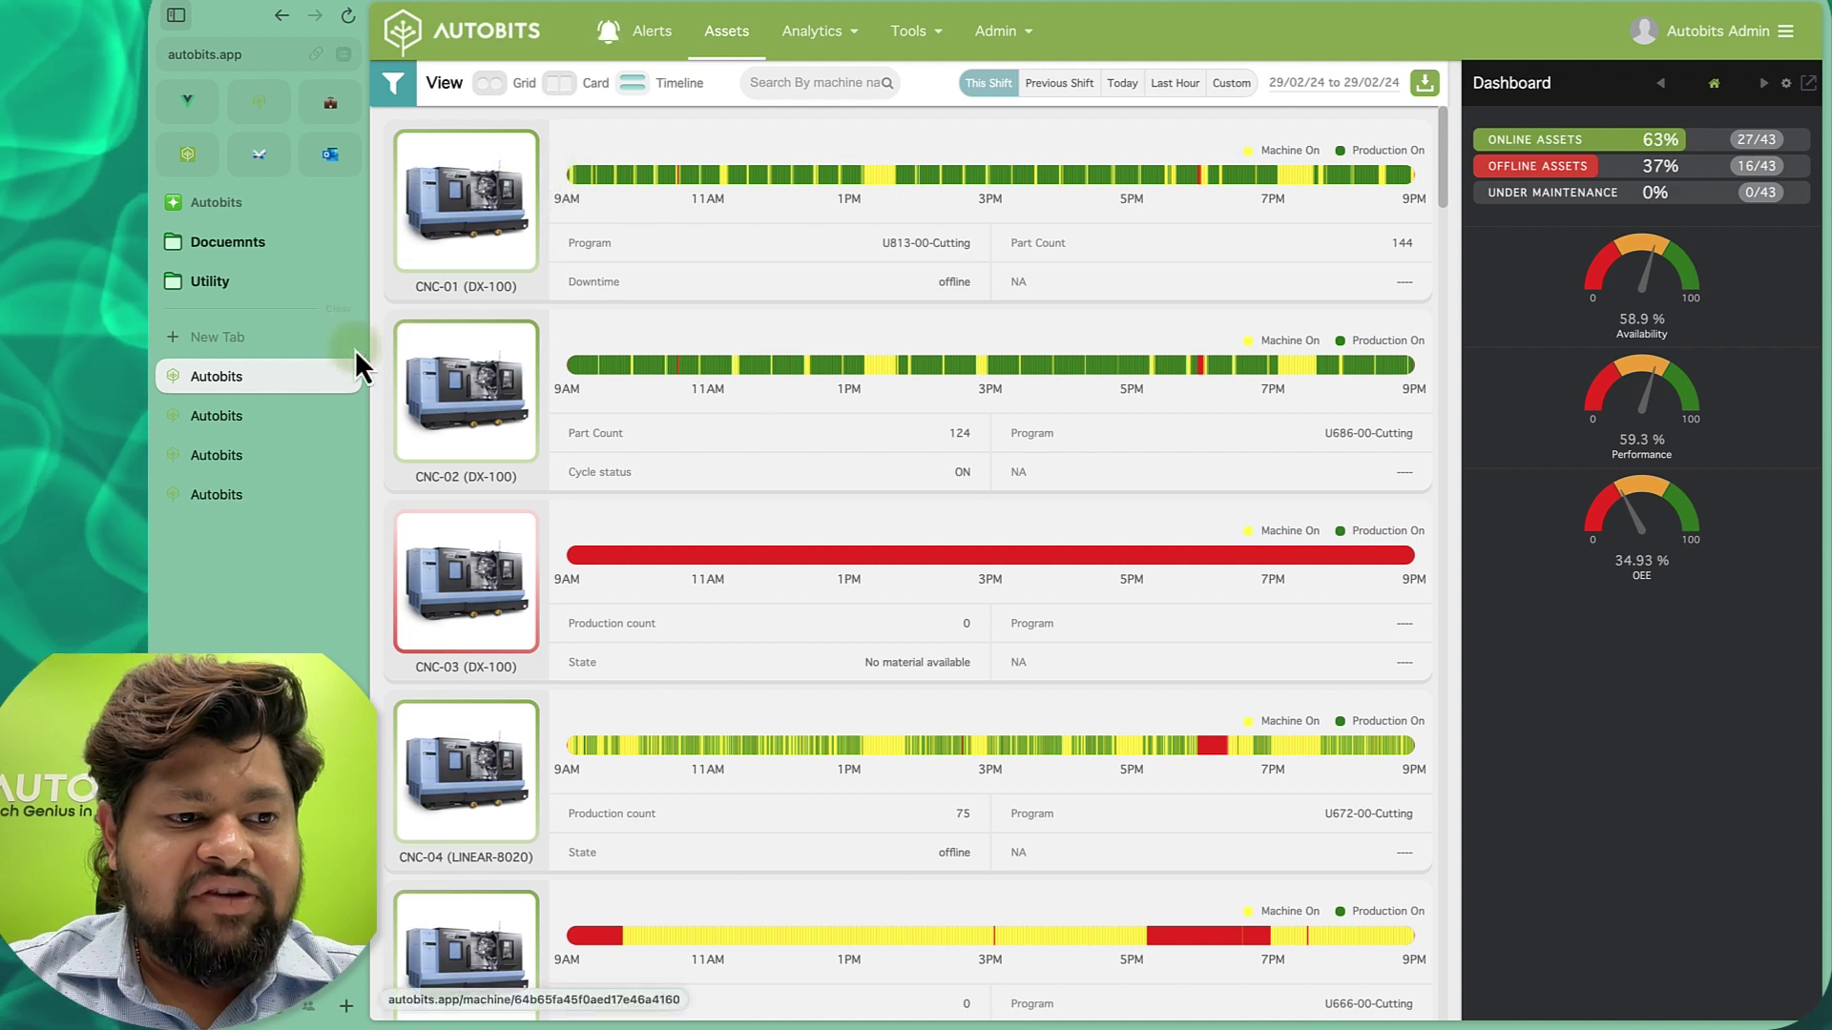
Open CNC-49's Daily Production Report and highlight the machine hour rate of 500 and the Shift 1 Summary heading.
click(294, 413)
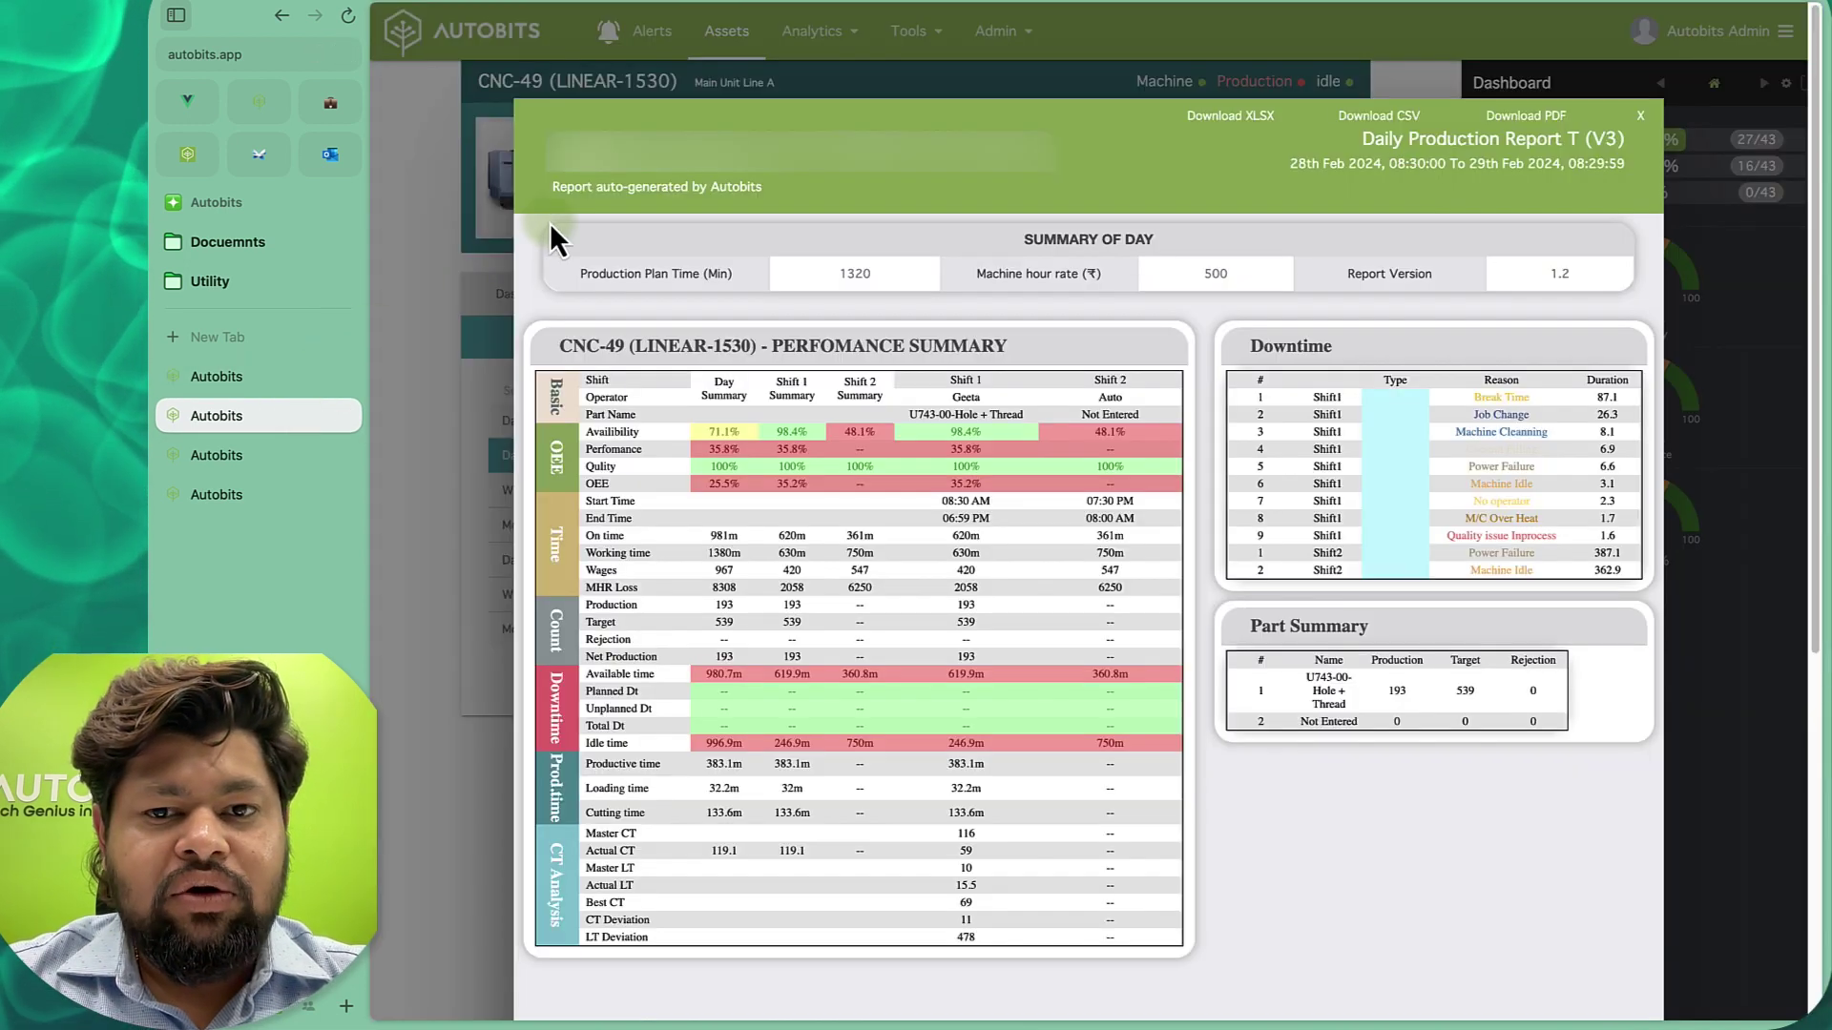
scroll(549, 223, down, 4)
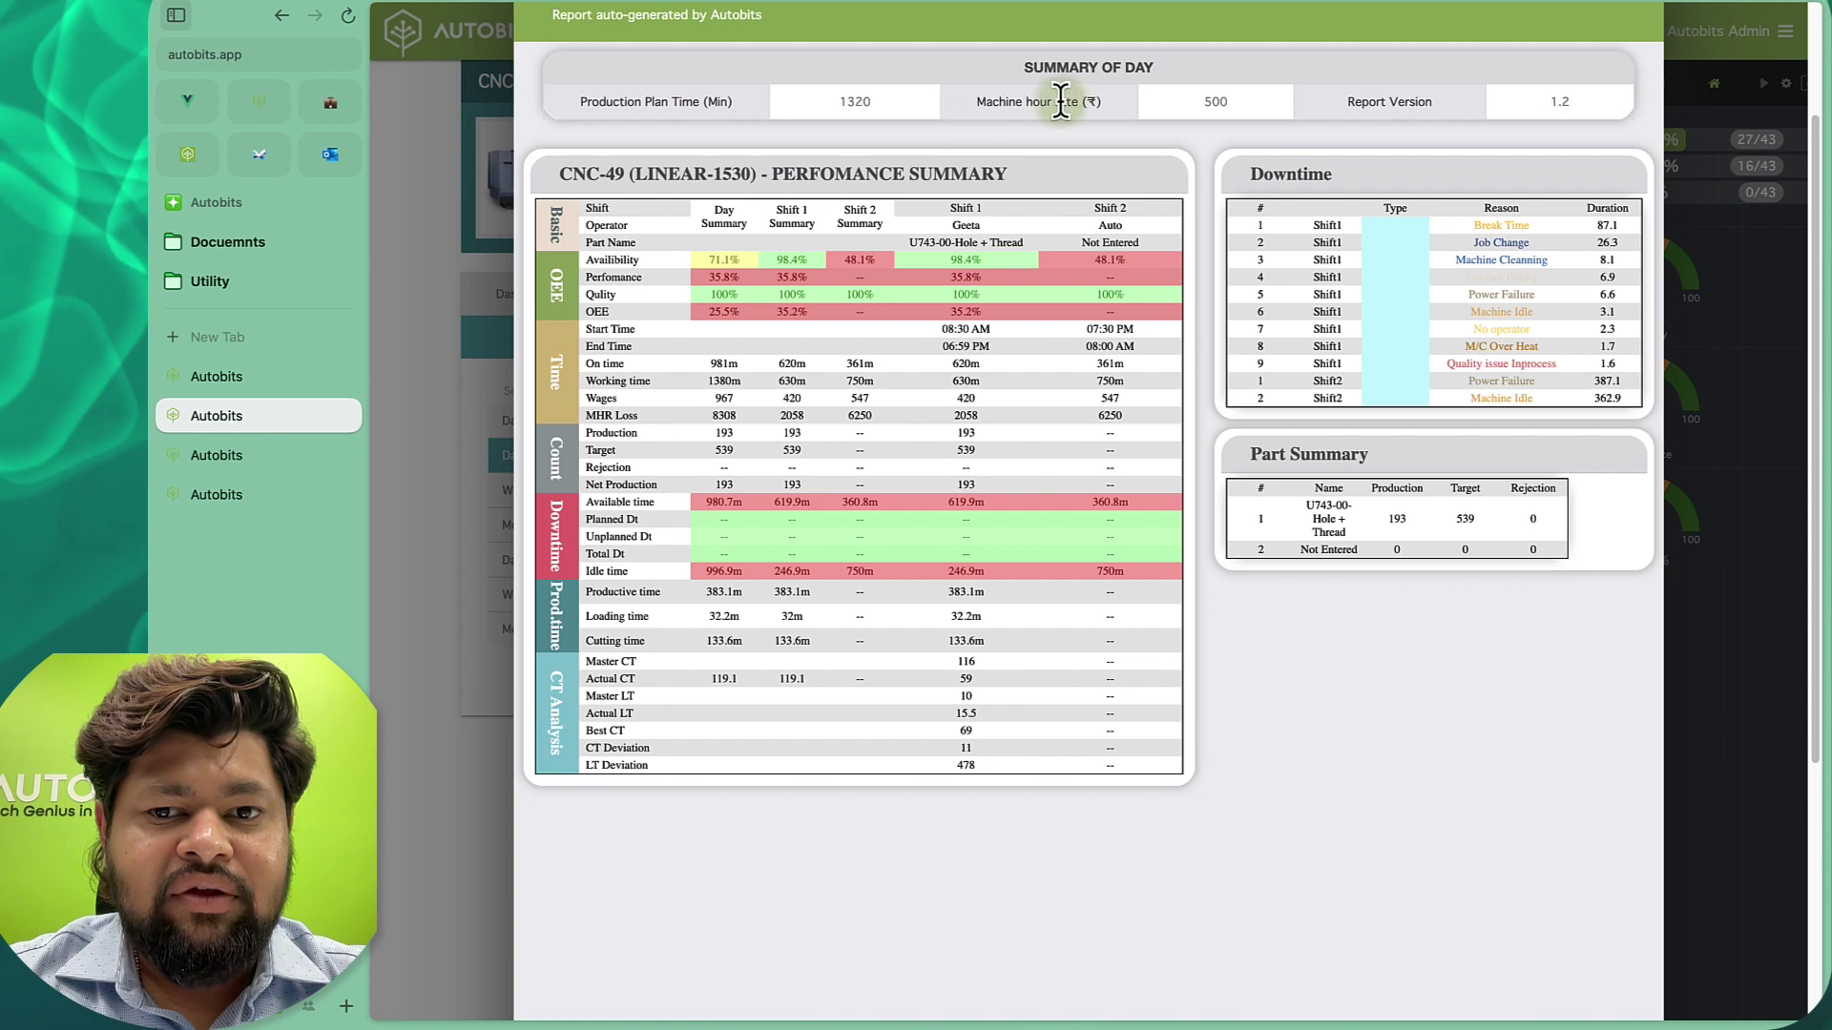
drag(1202, 101, 1319, 114)
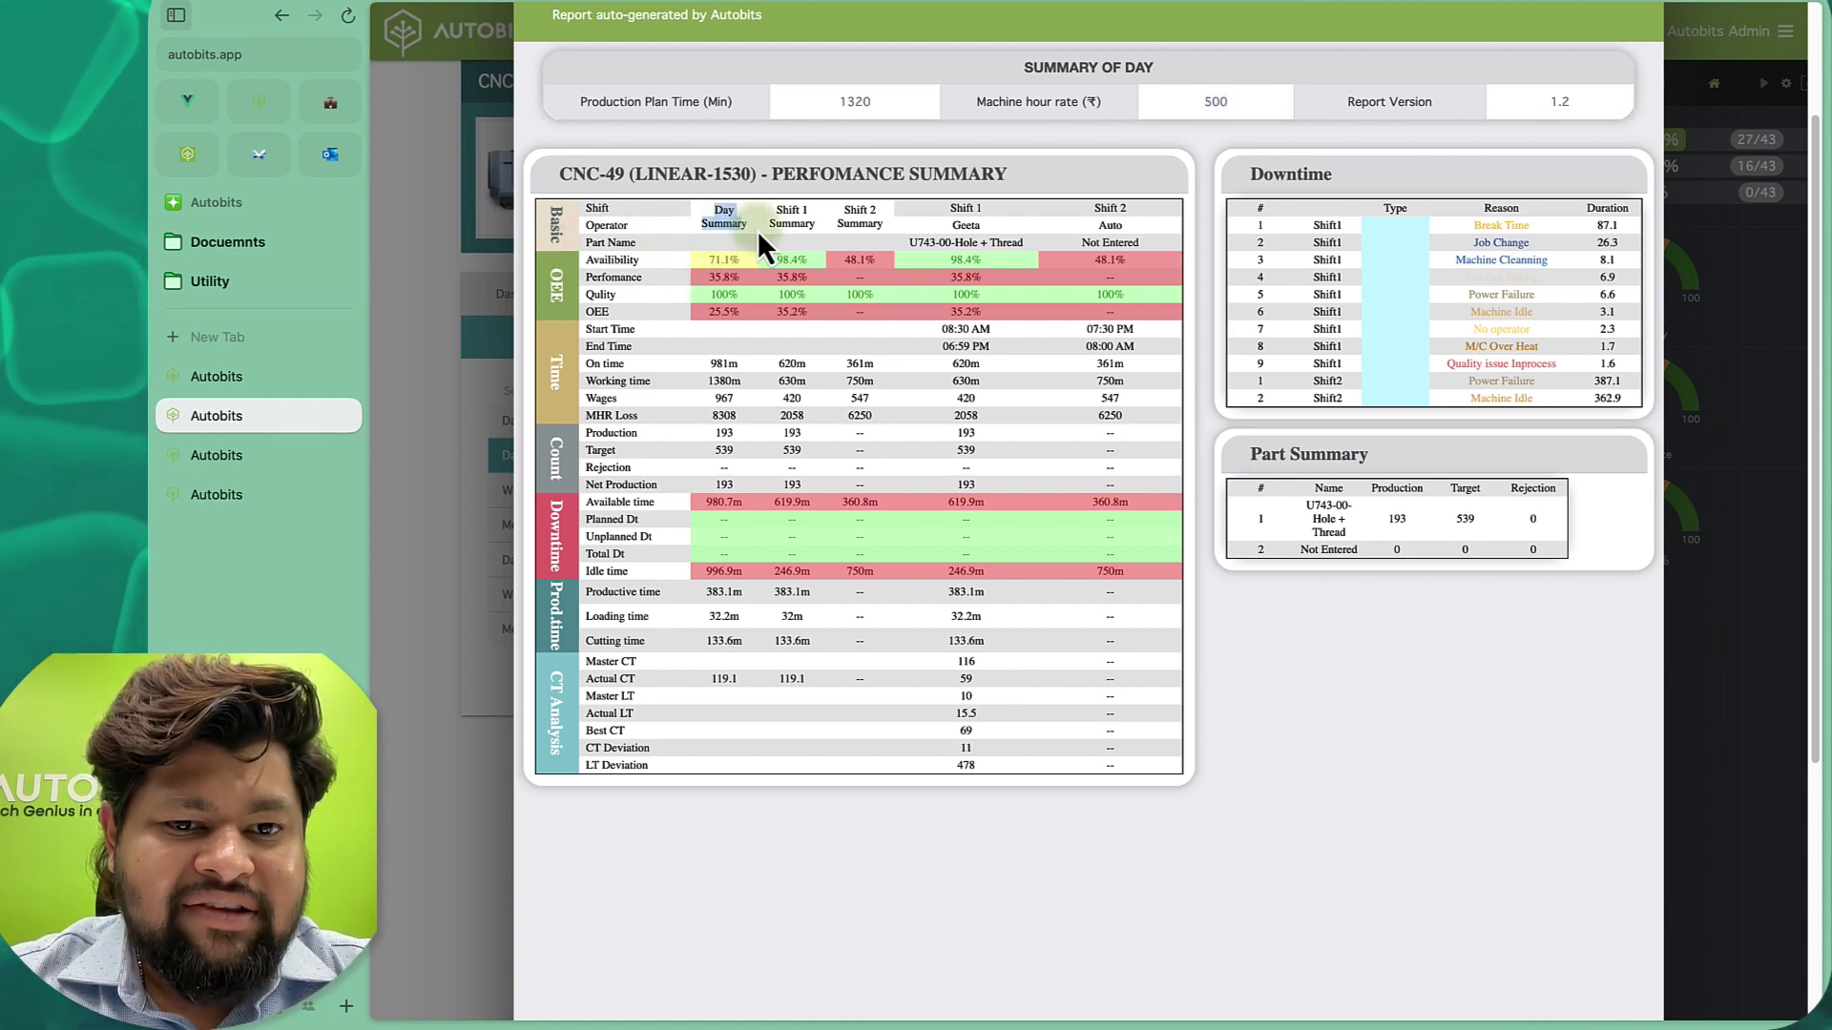
drag(776, 214, 822, 227)
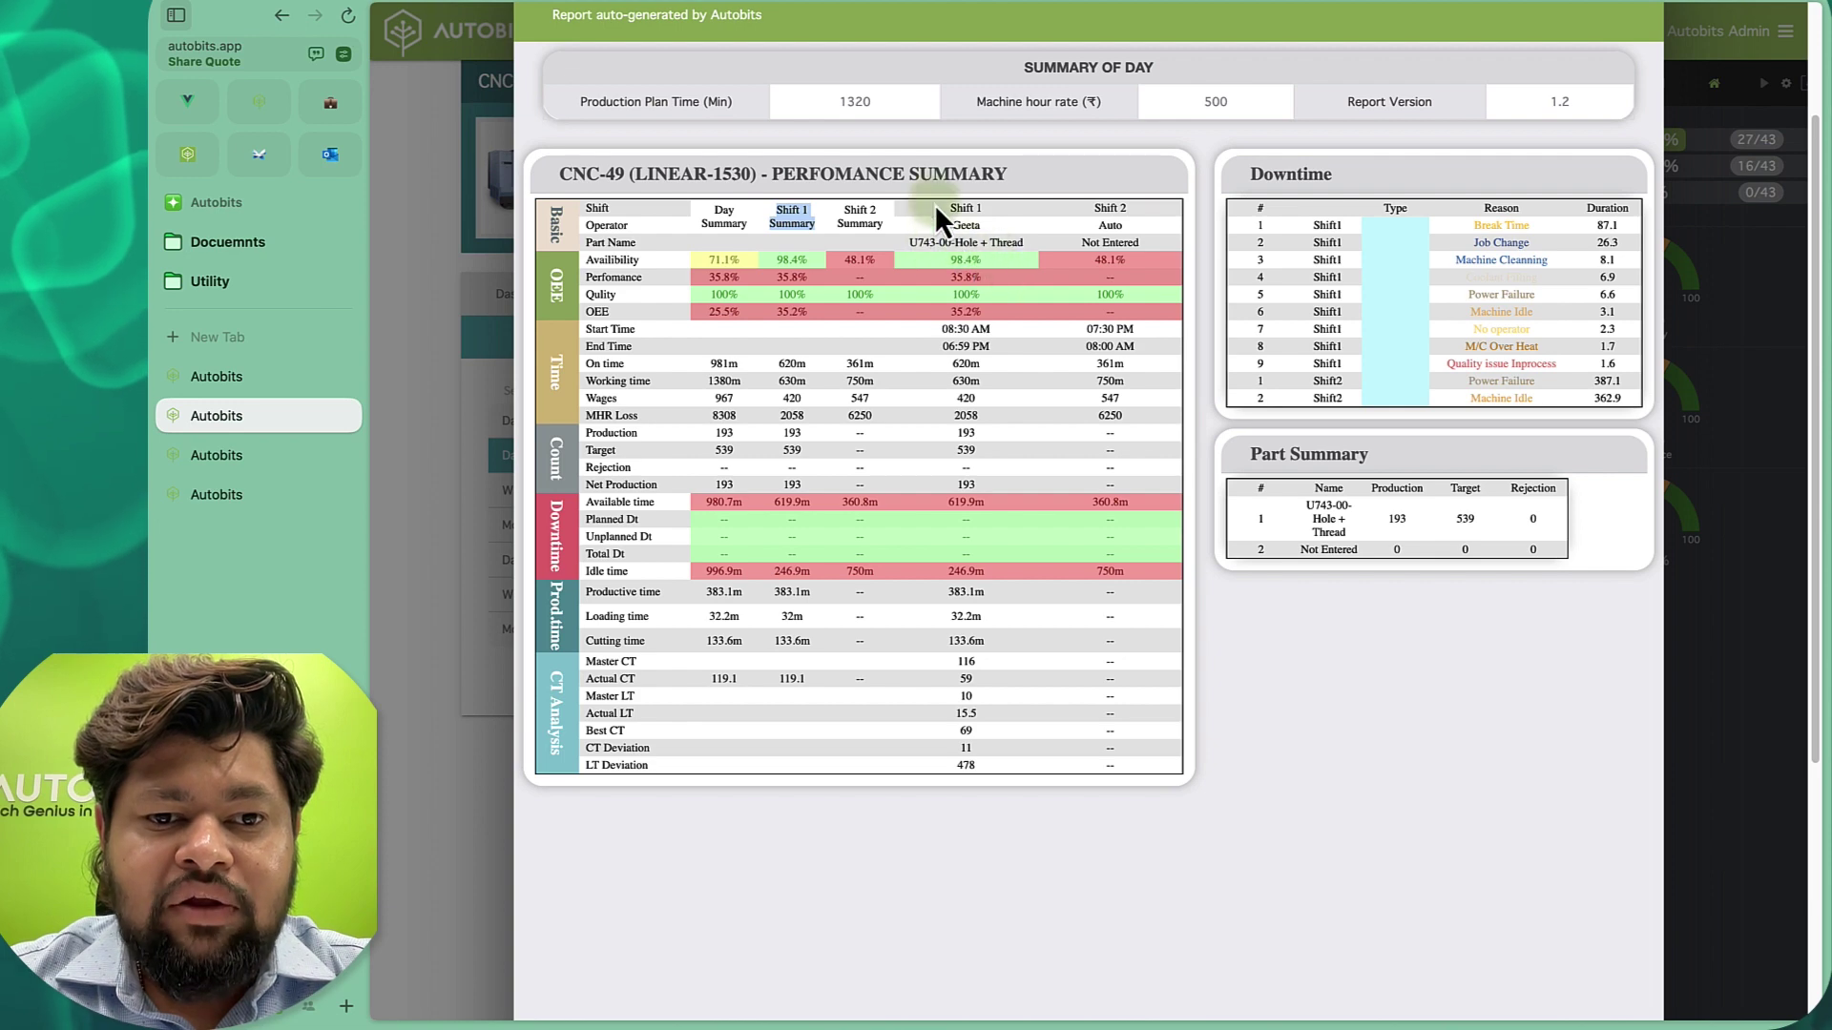
double_click(950, 226)
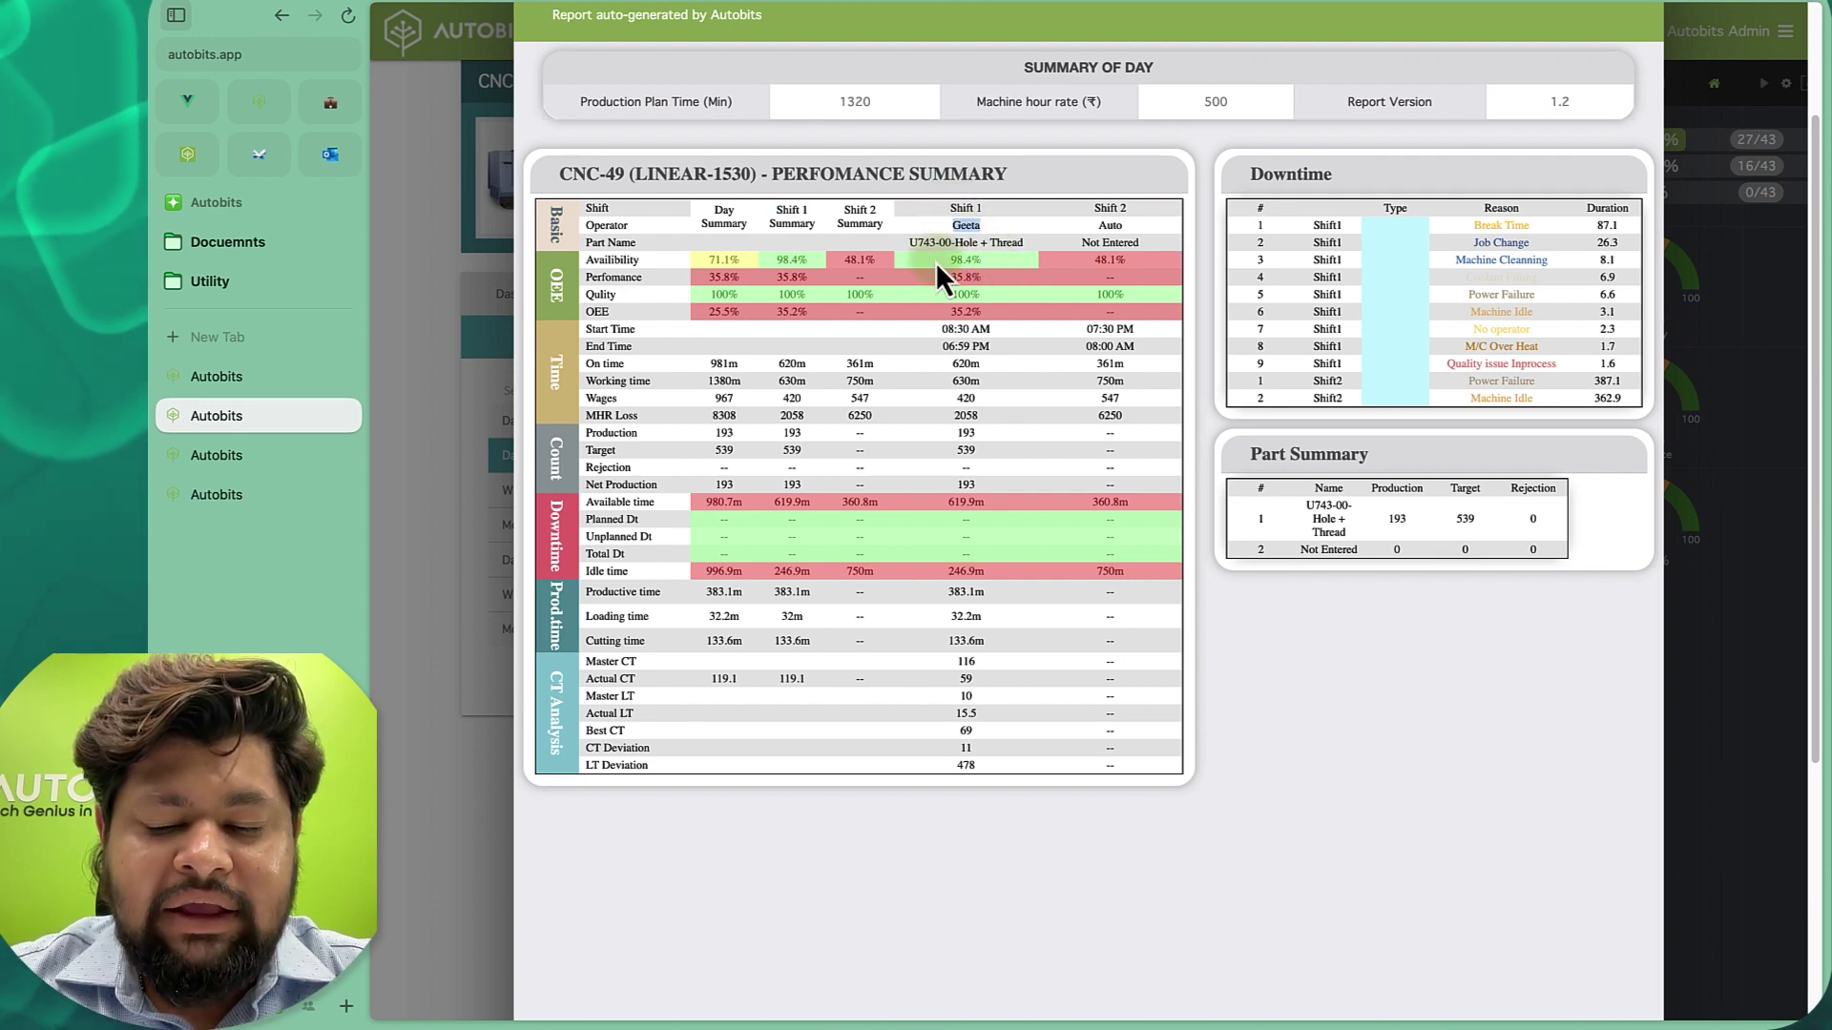
drag(908, 242, 1026, 244)
click(1026, 243)
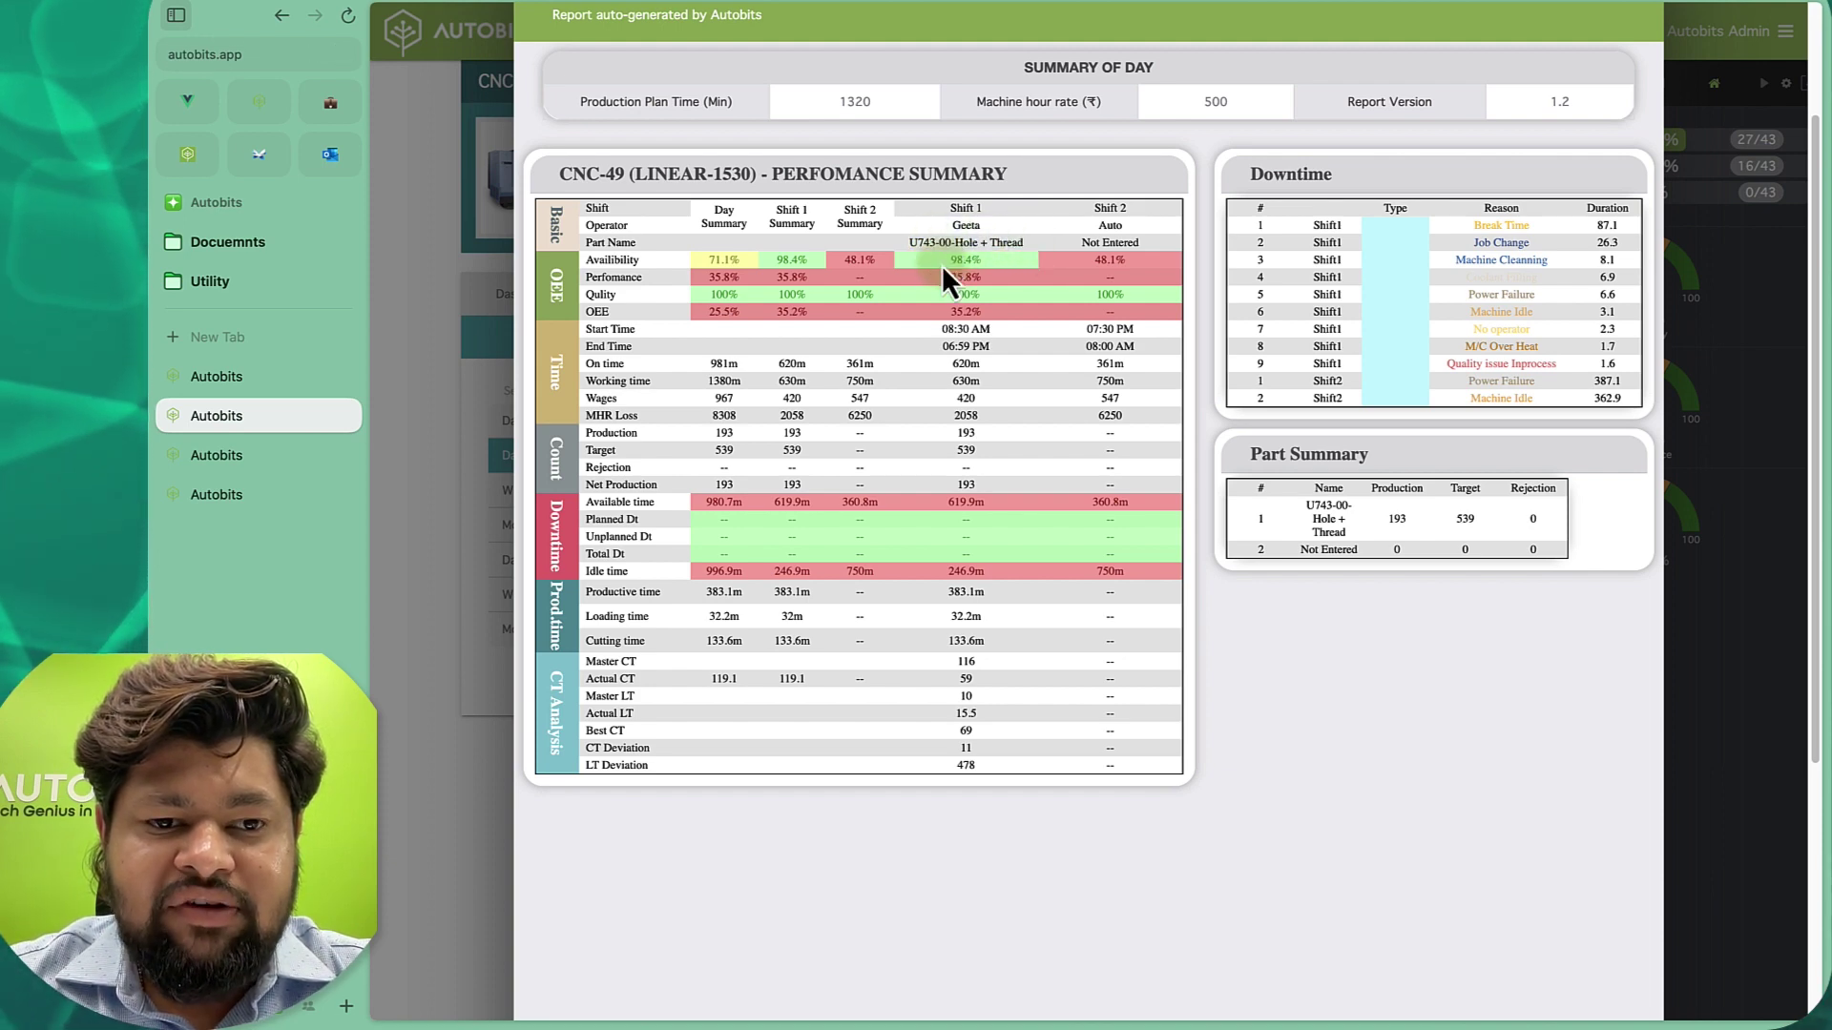
drag(943, 269, 972, 265)
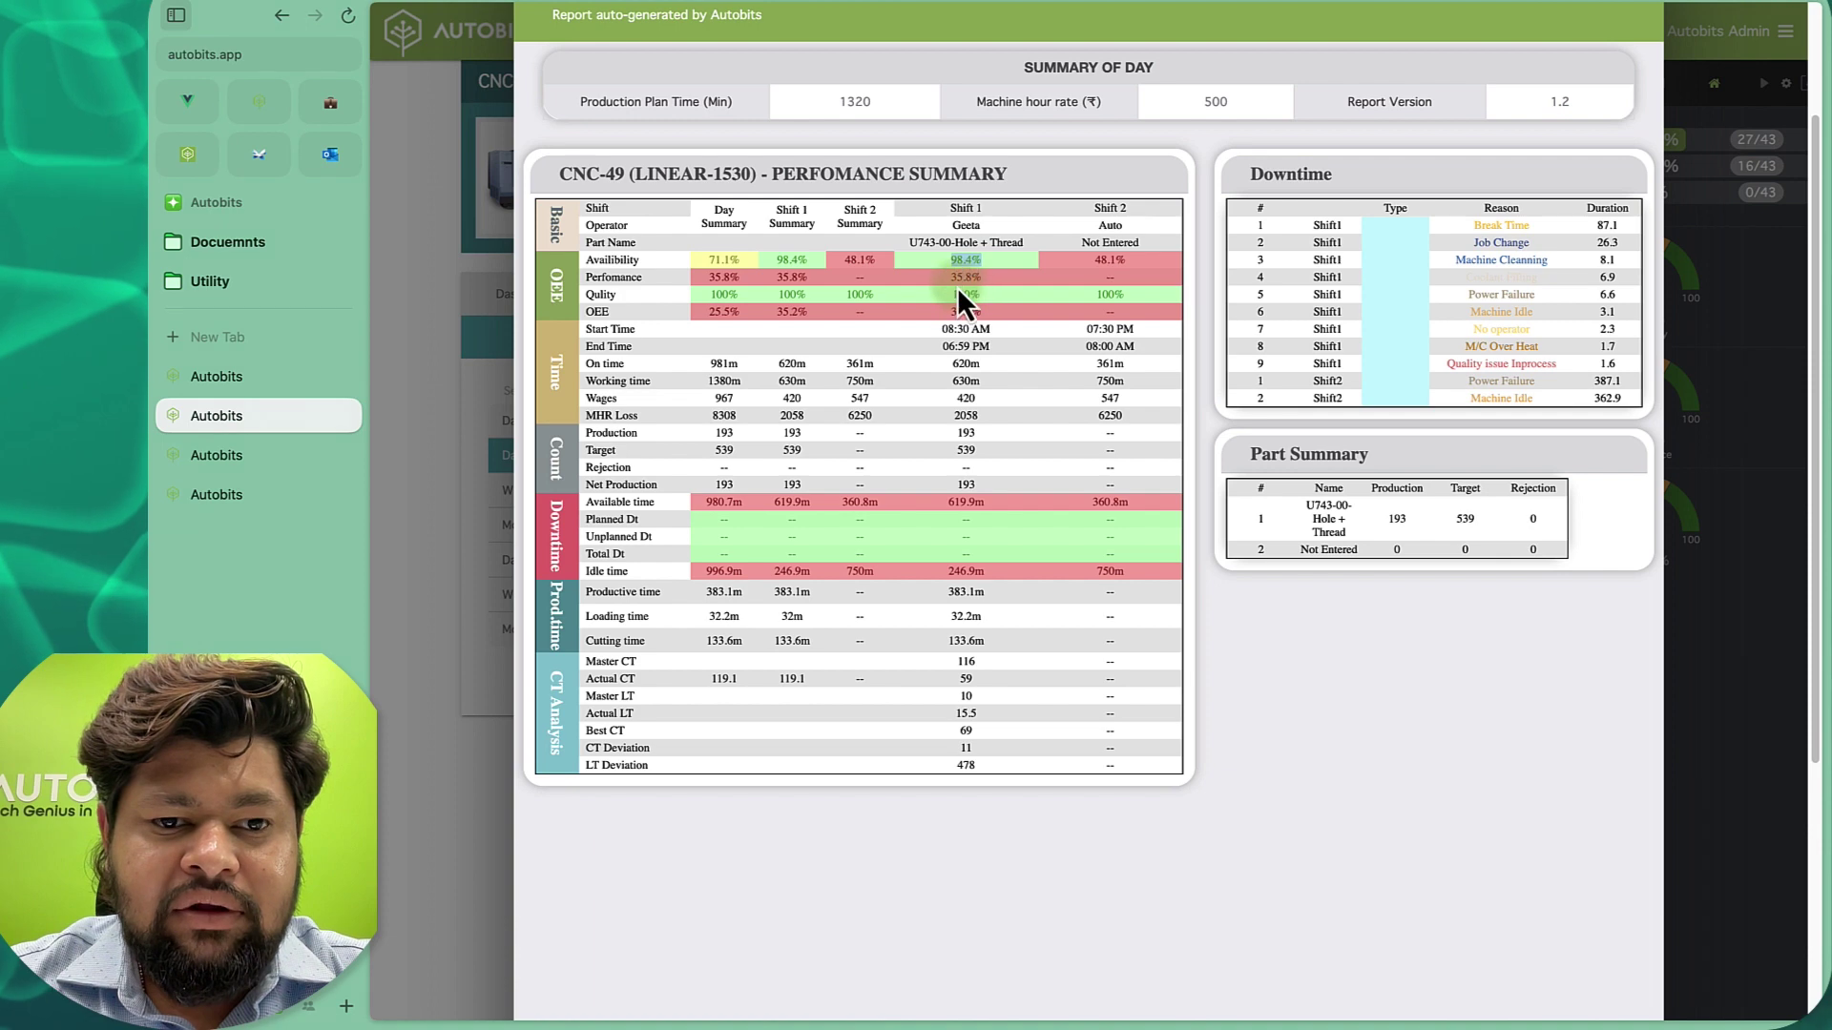
drag(951, 278, 996, 278)
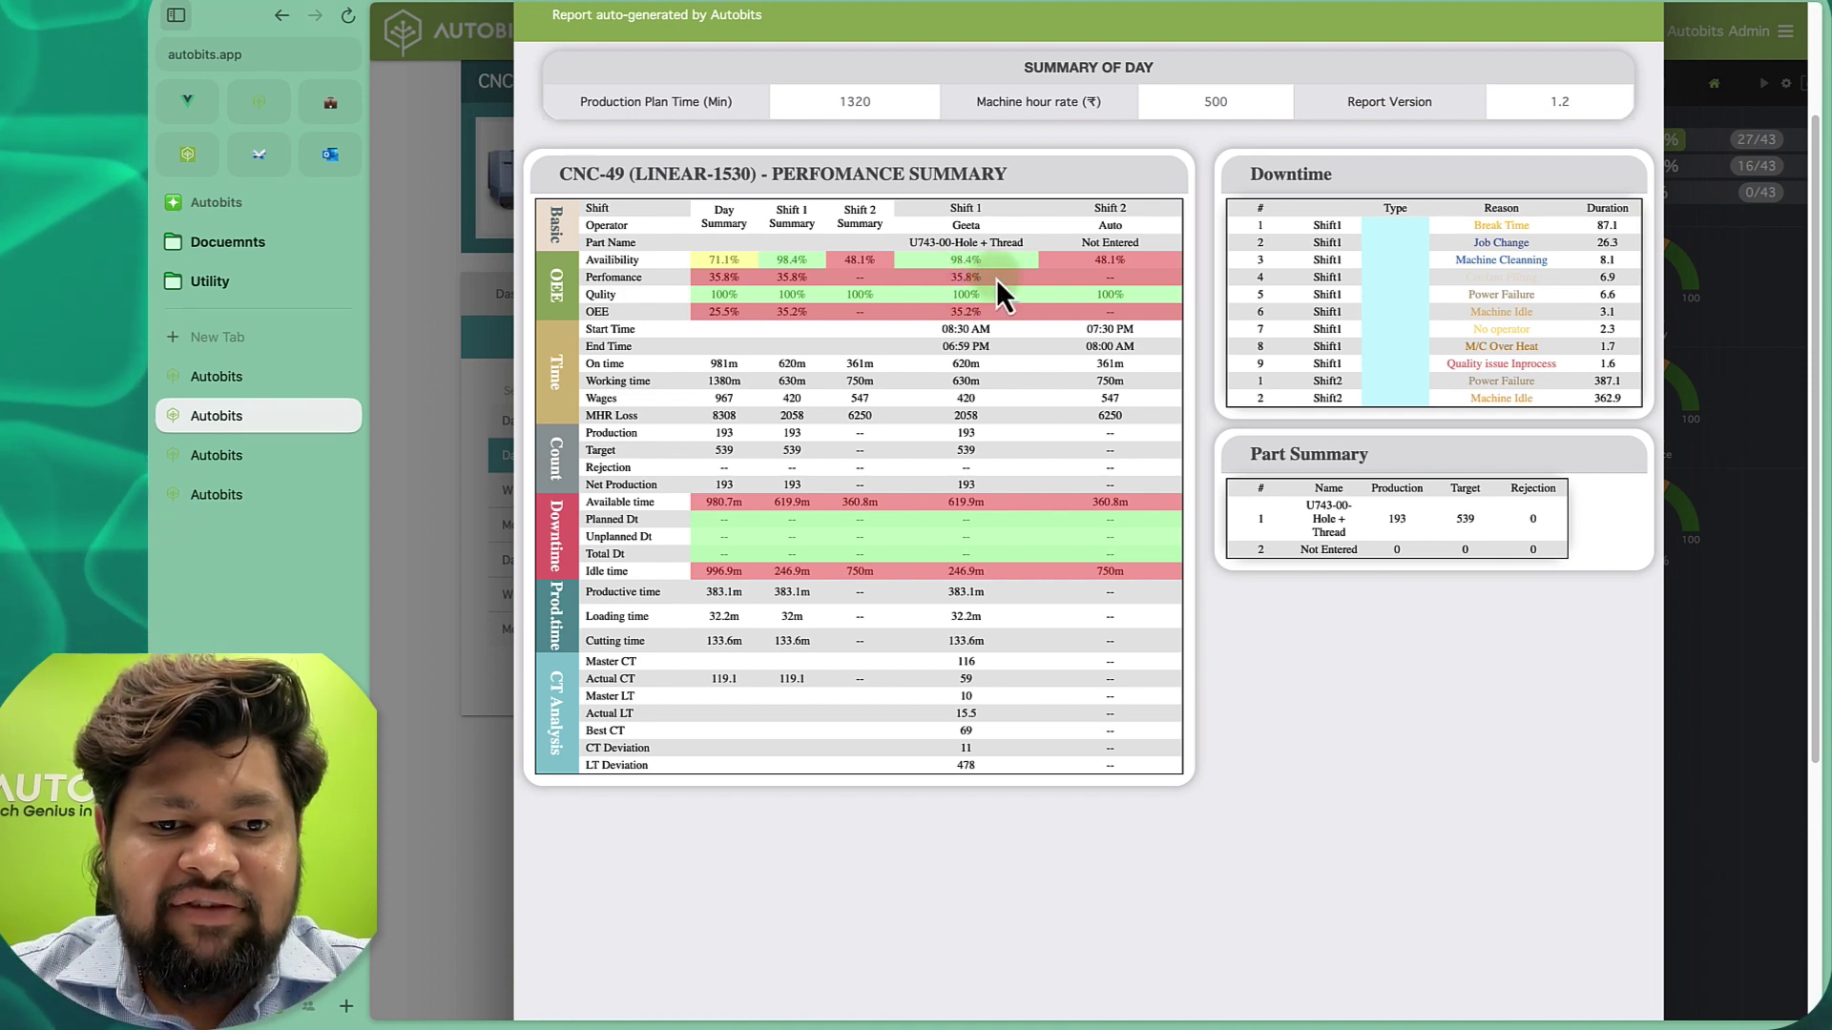
double_click(962, 298)
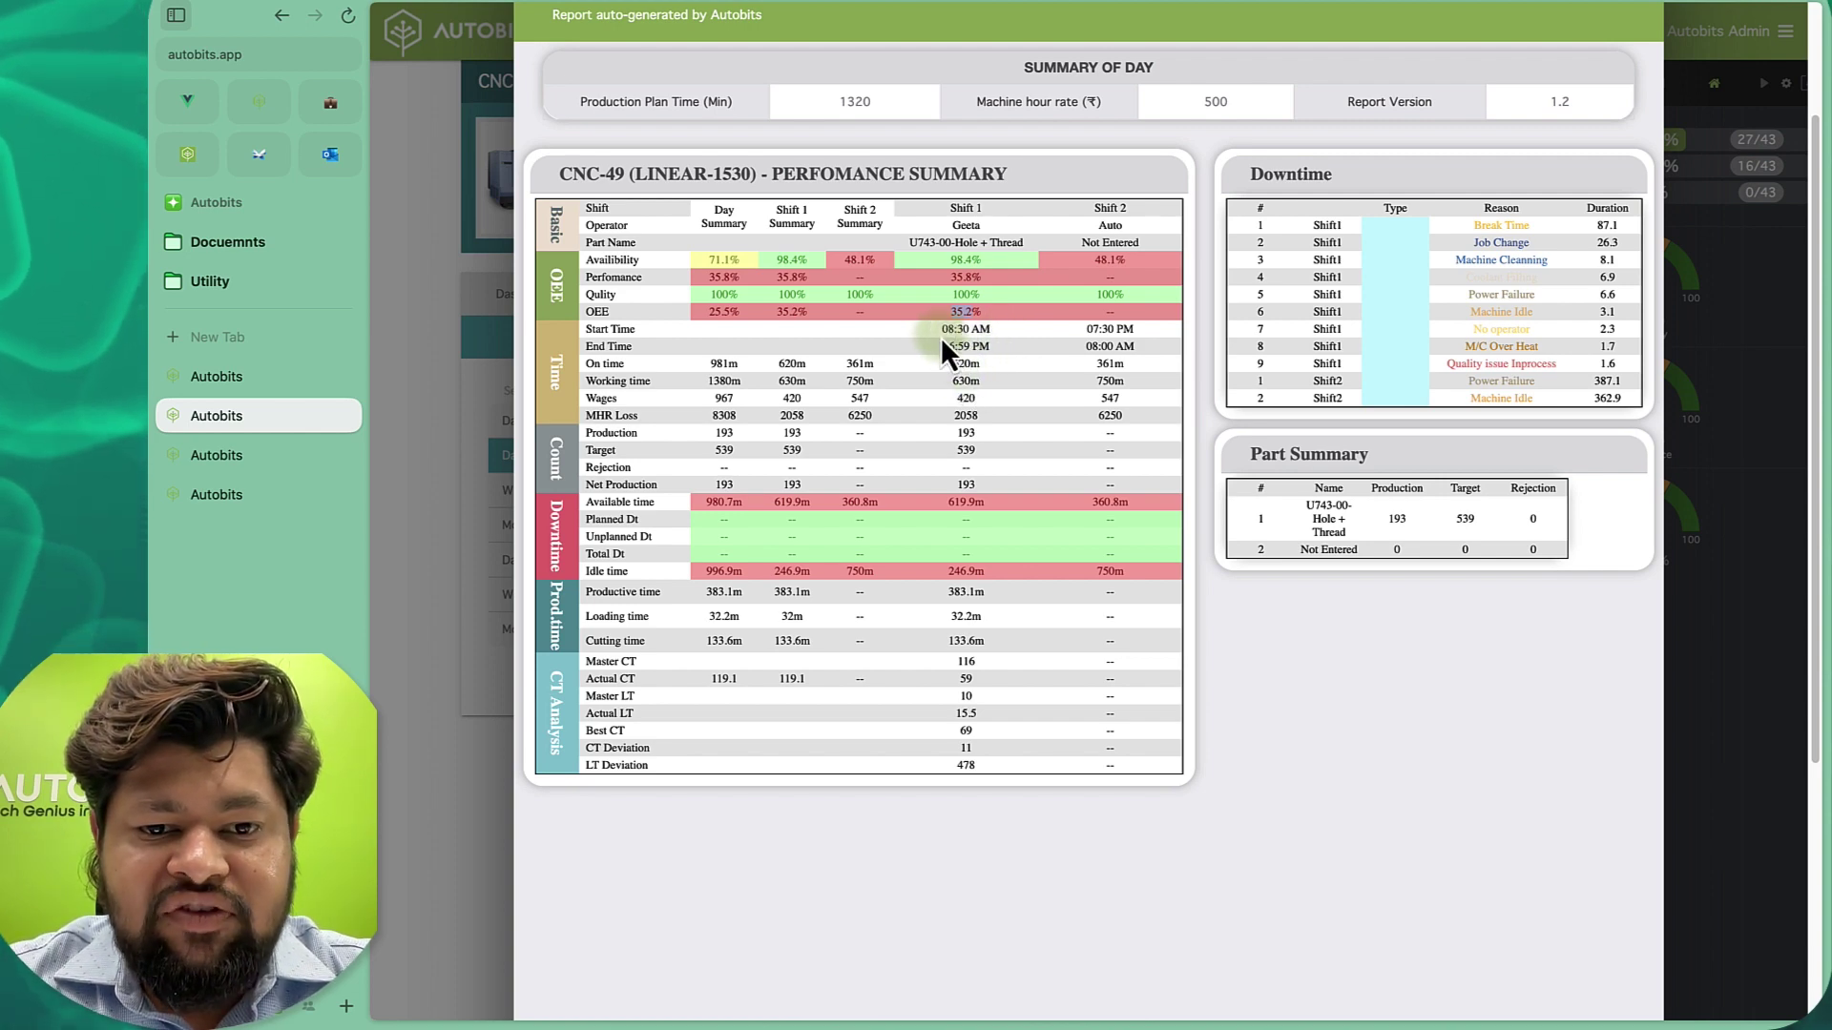
click(944, 343)
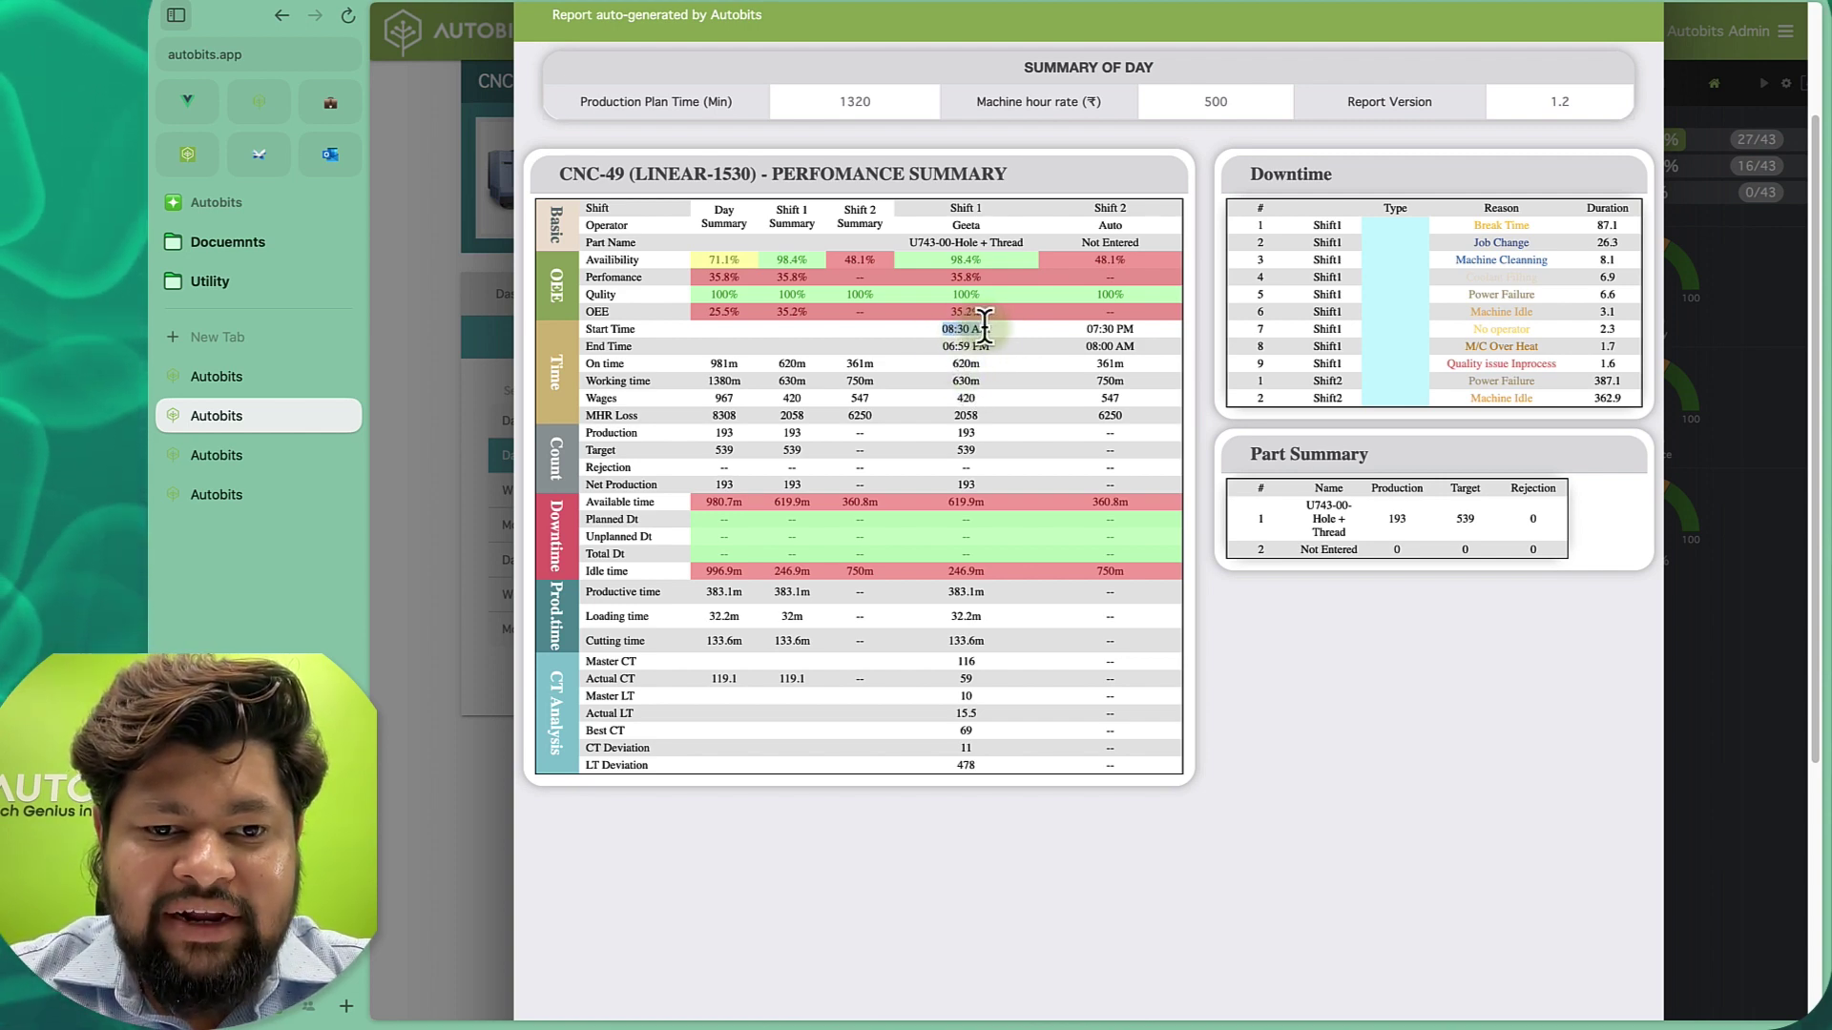
double_click(956, 363)
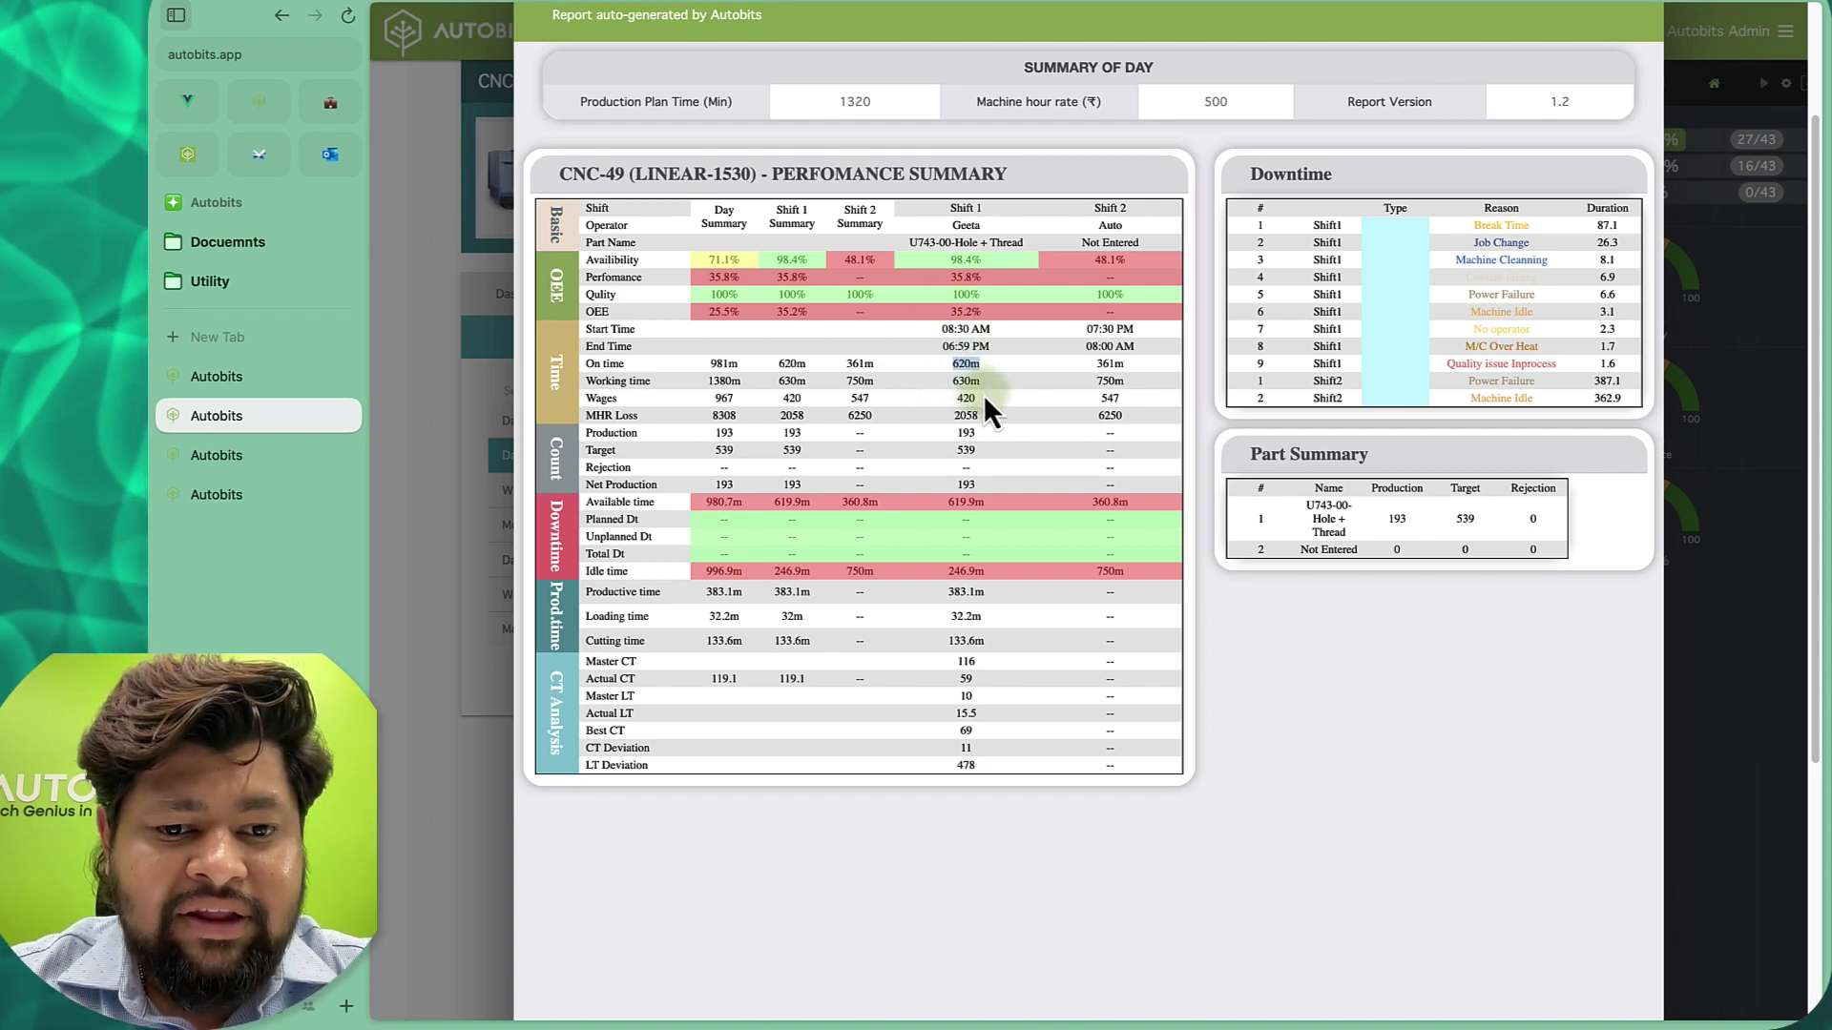
click(970, 387)
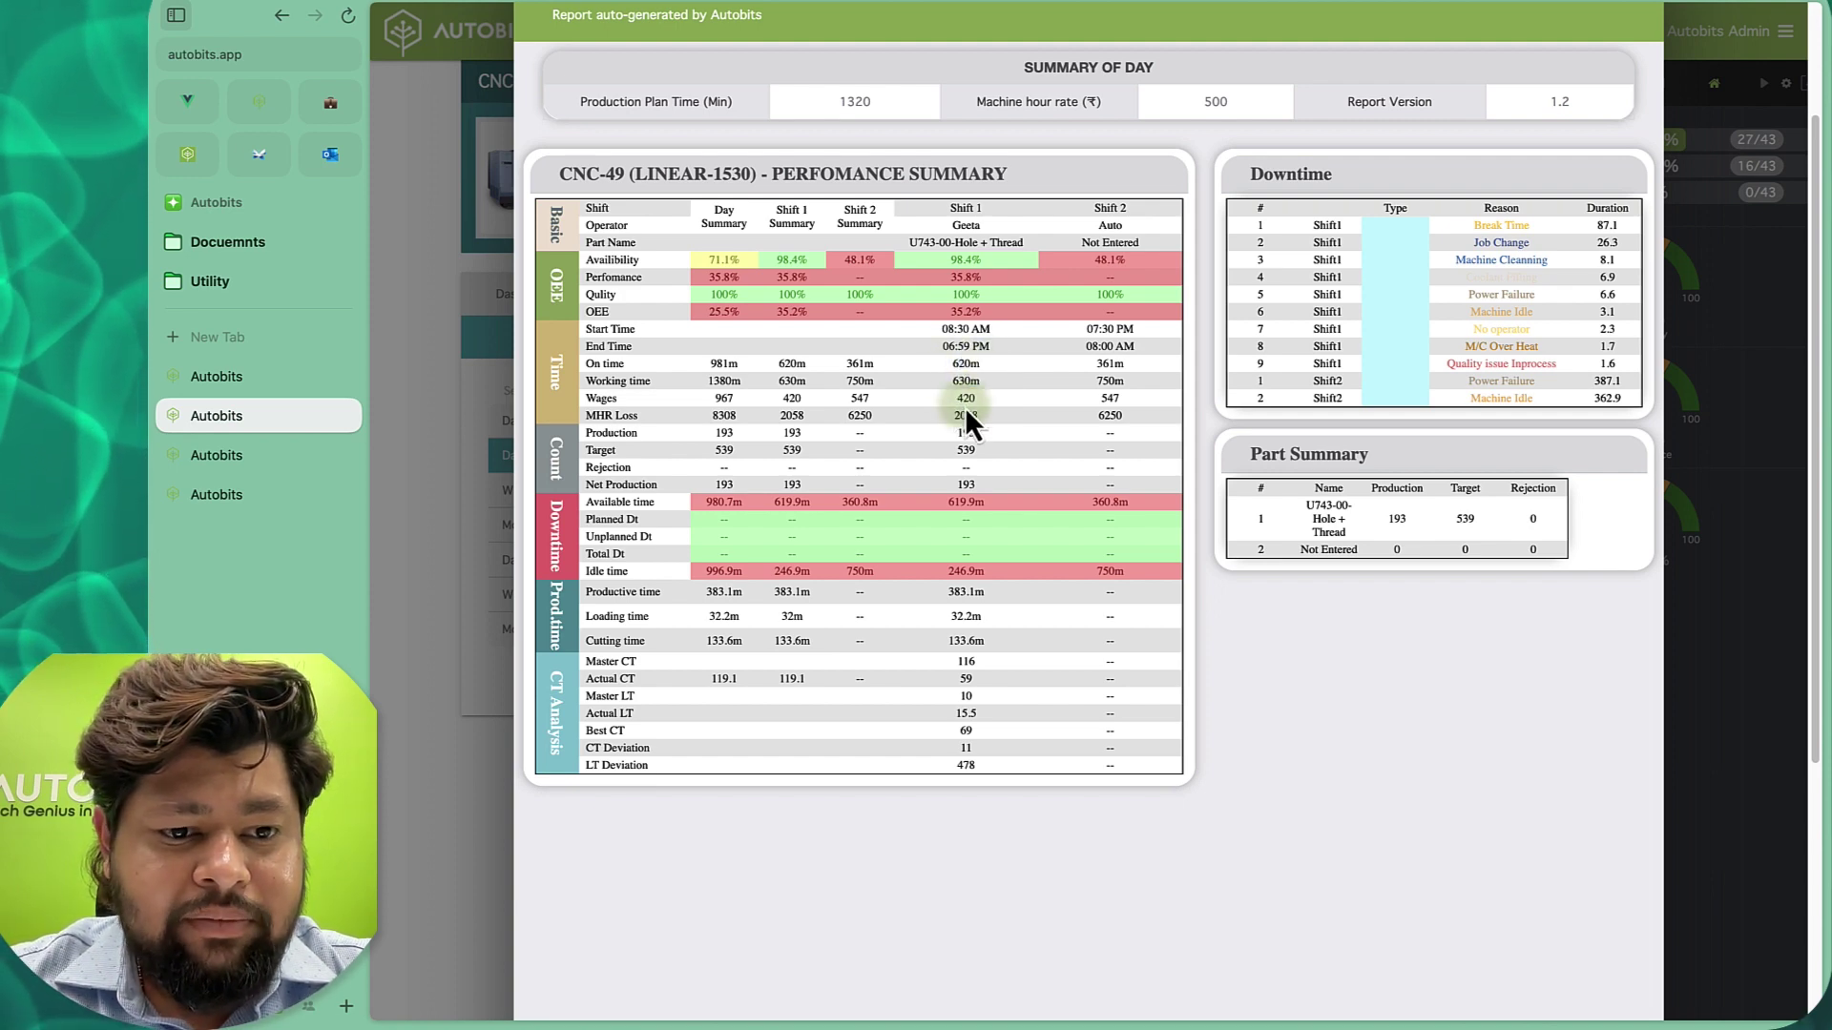
double_click(963, 401)
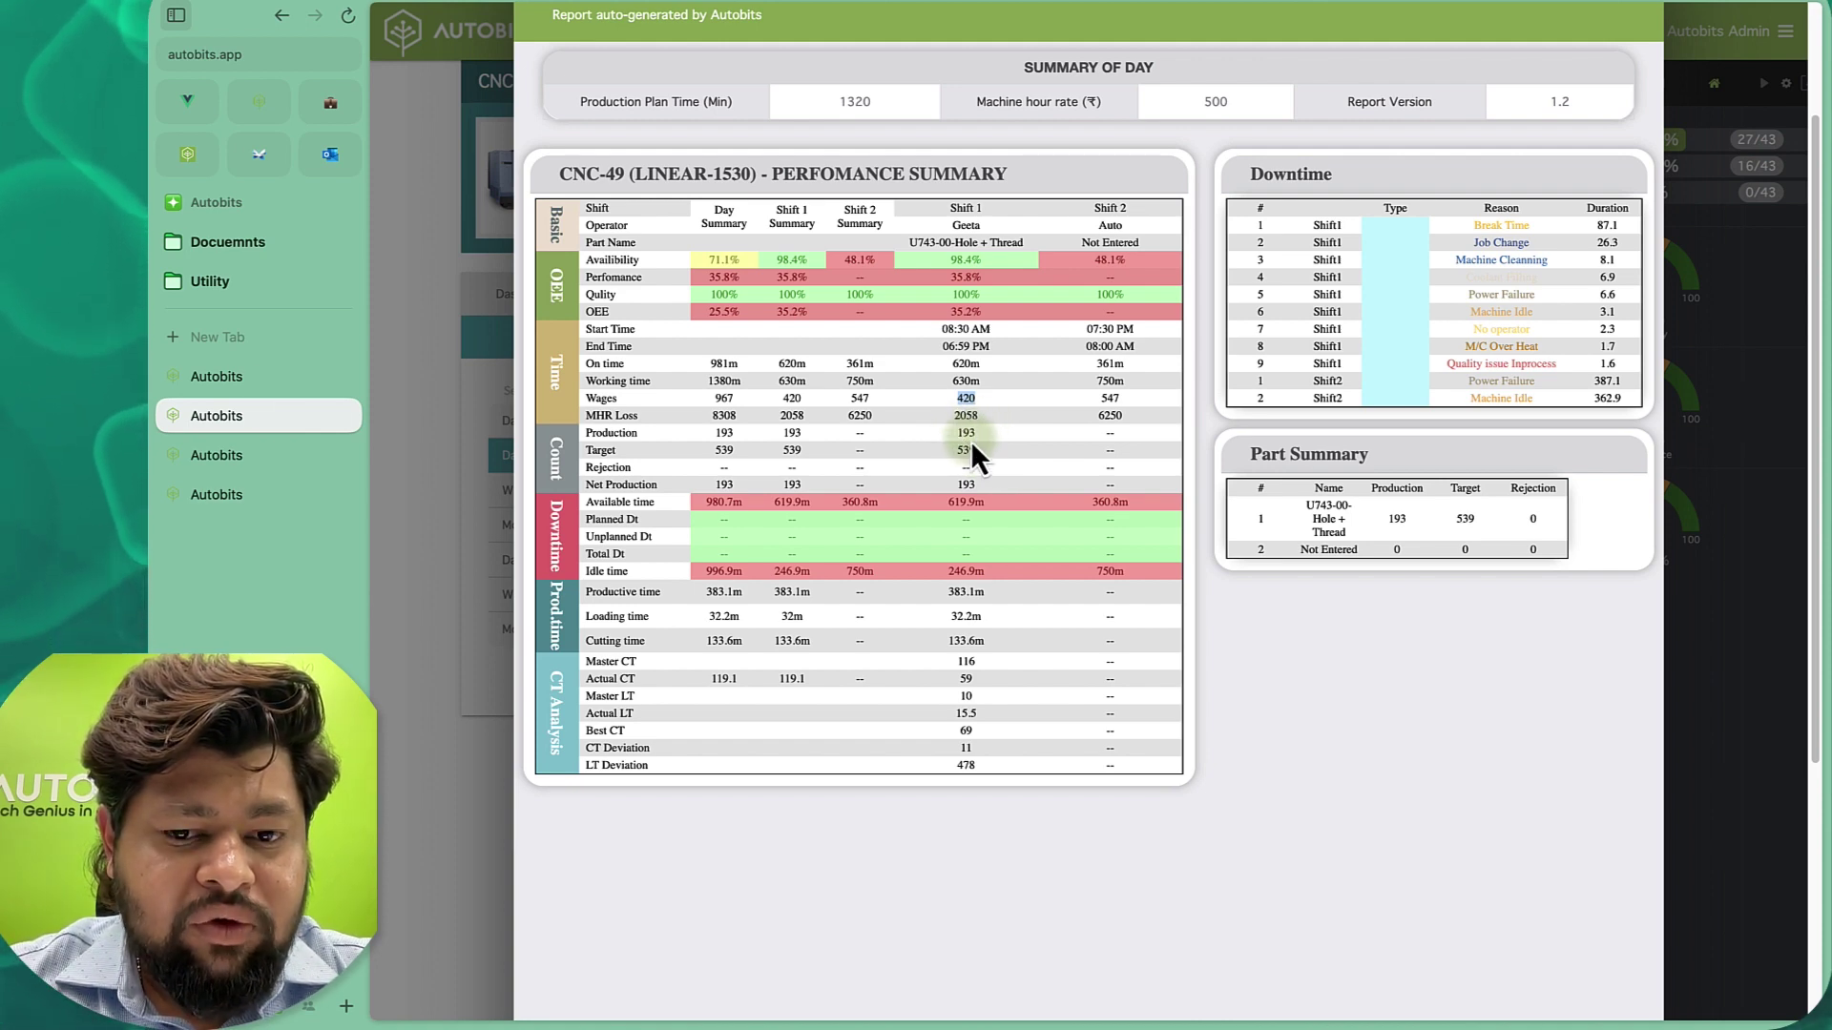
click(969, 437)
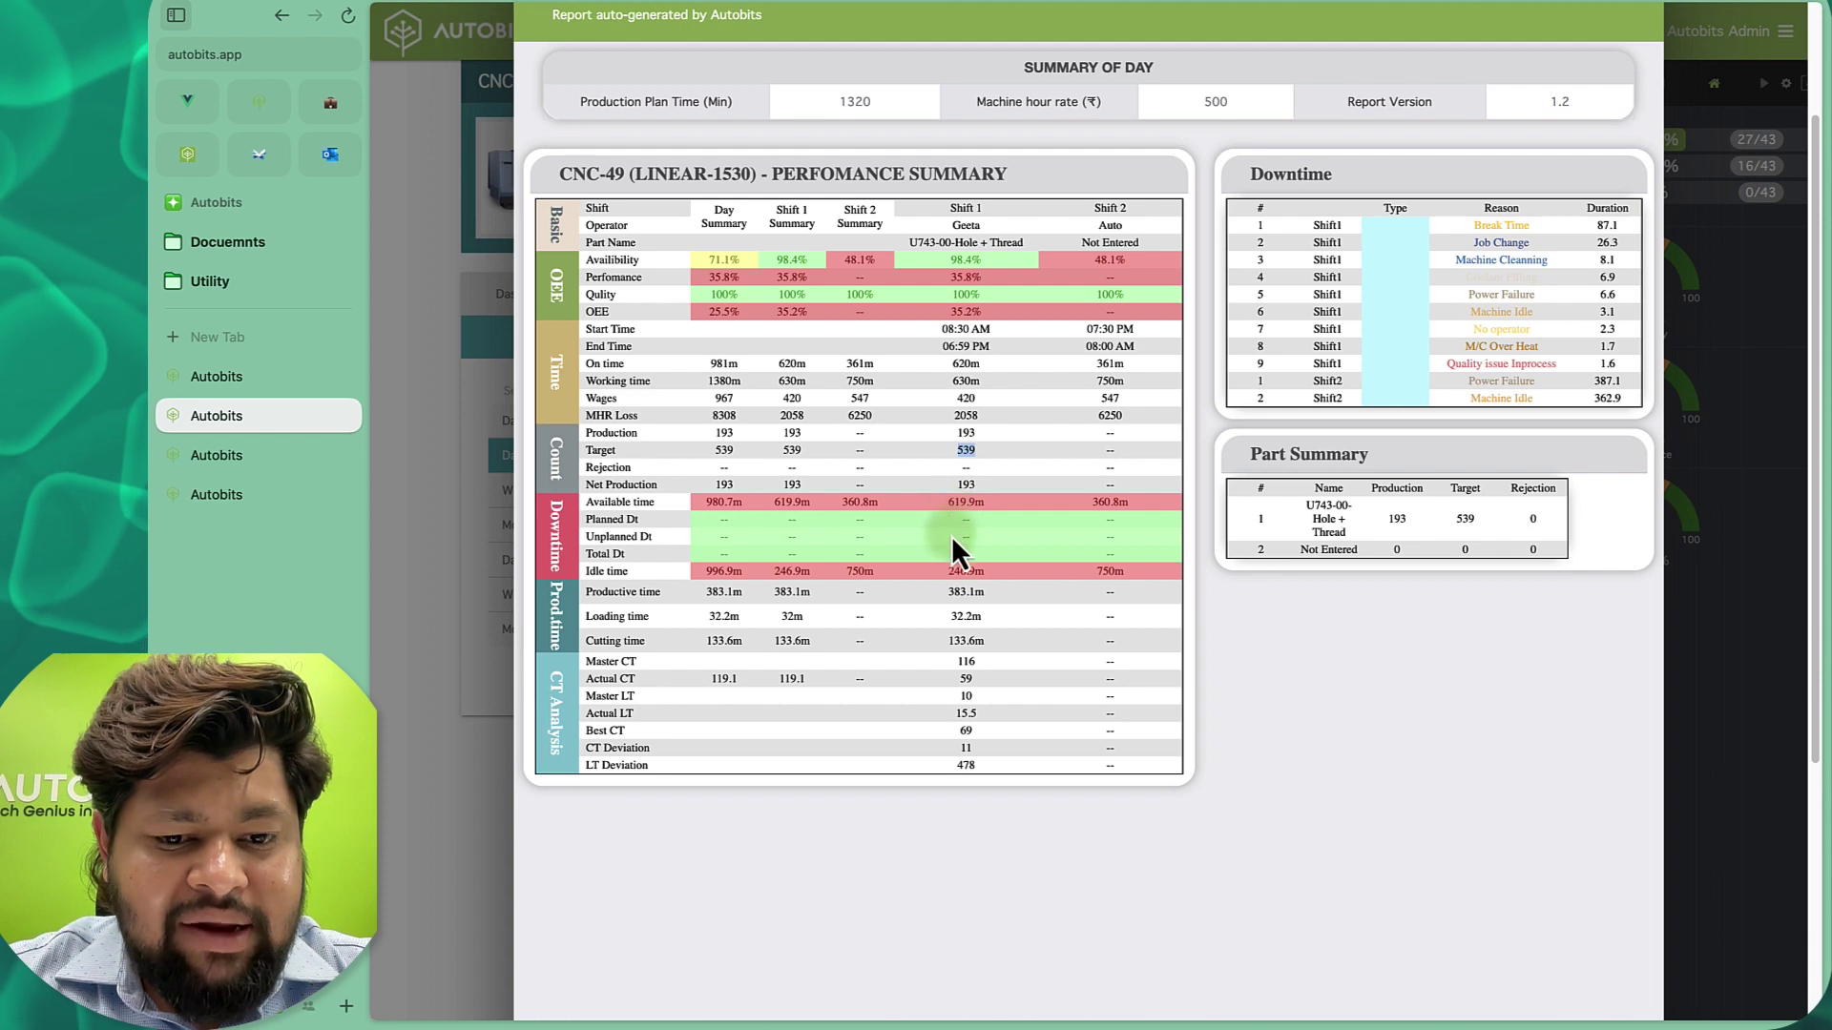
click(961, 592)
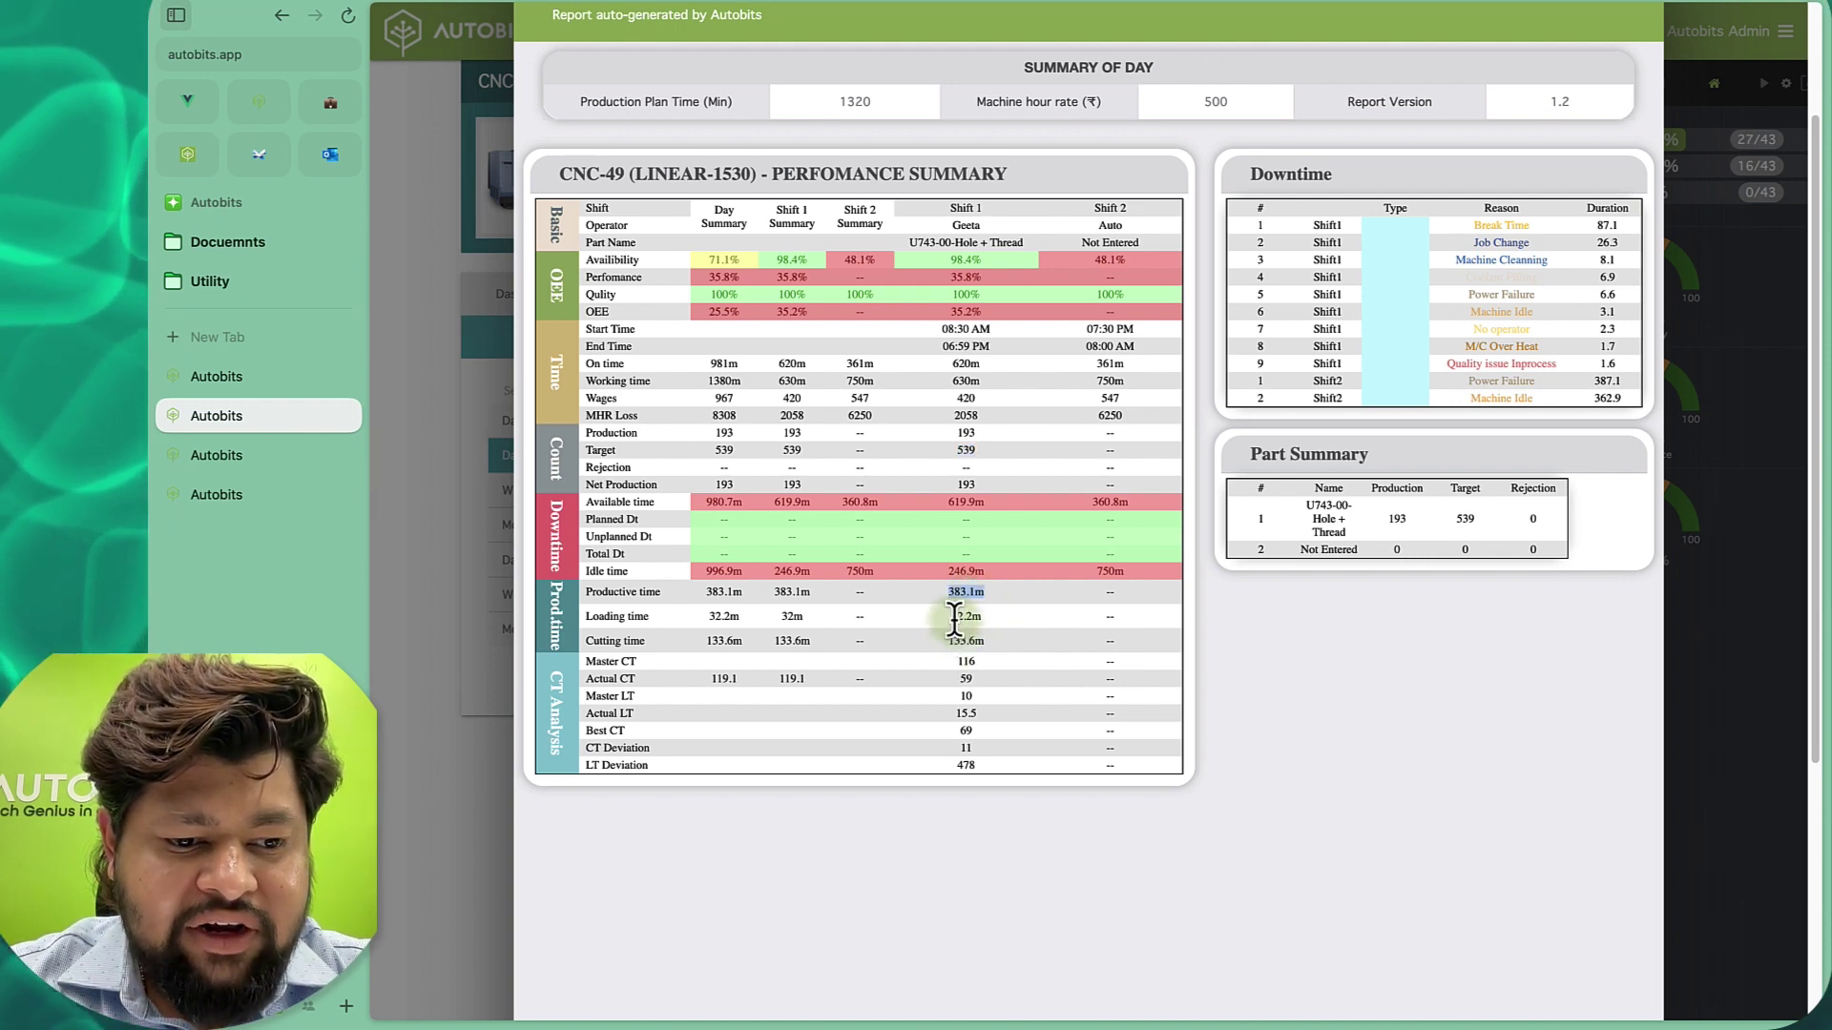
double_click(954, 618)
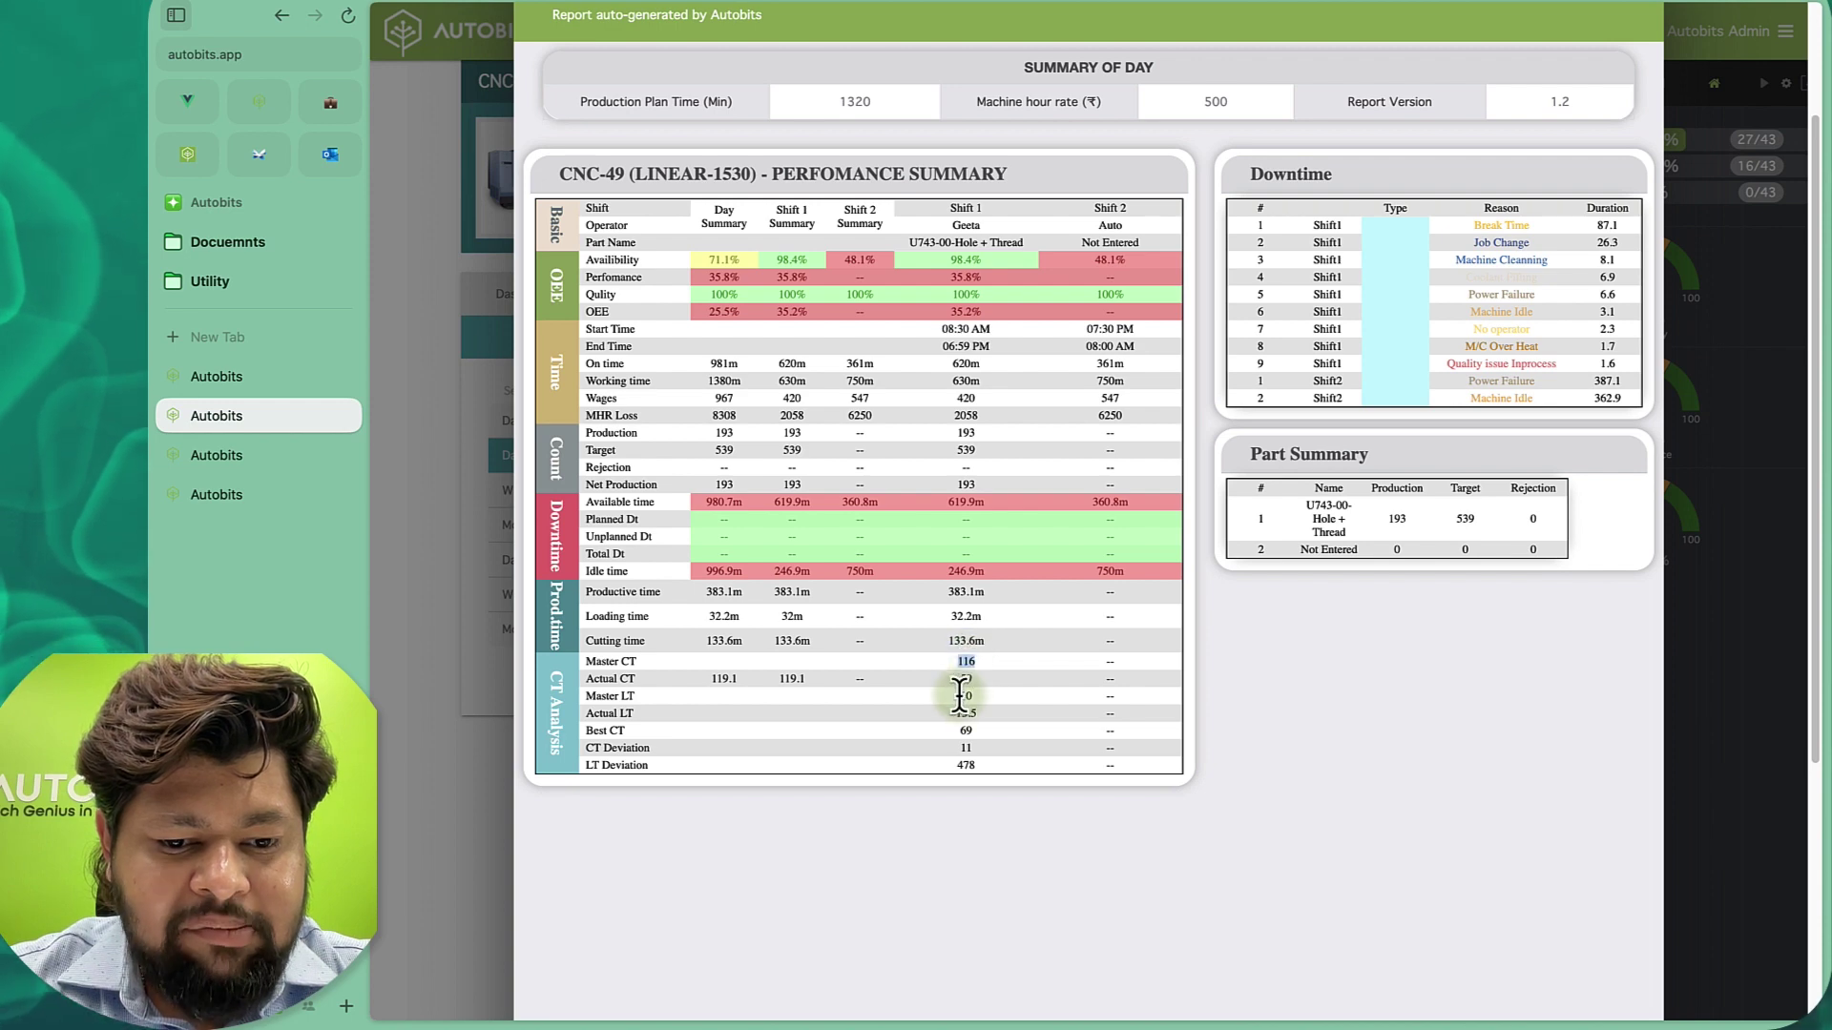
double_click(965, 679)
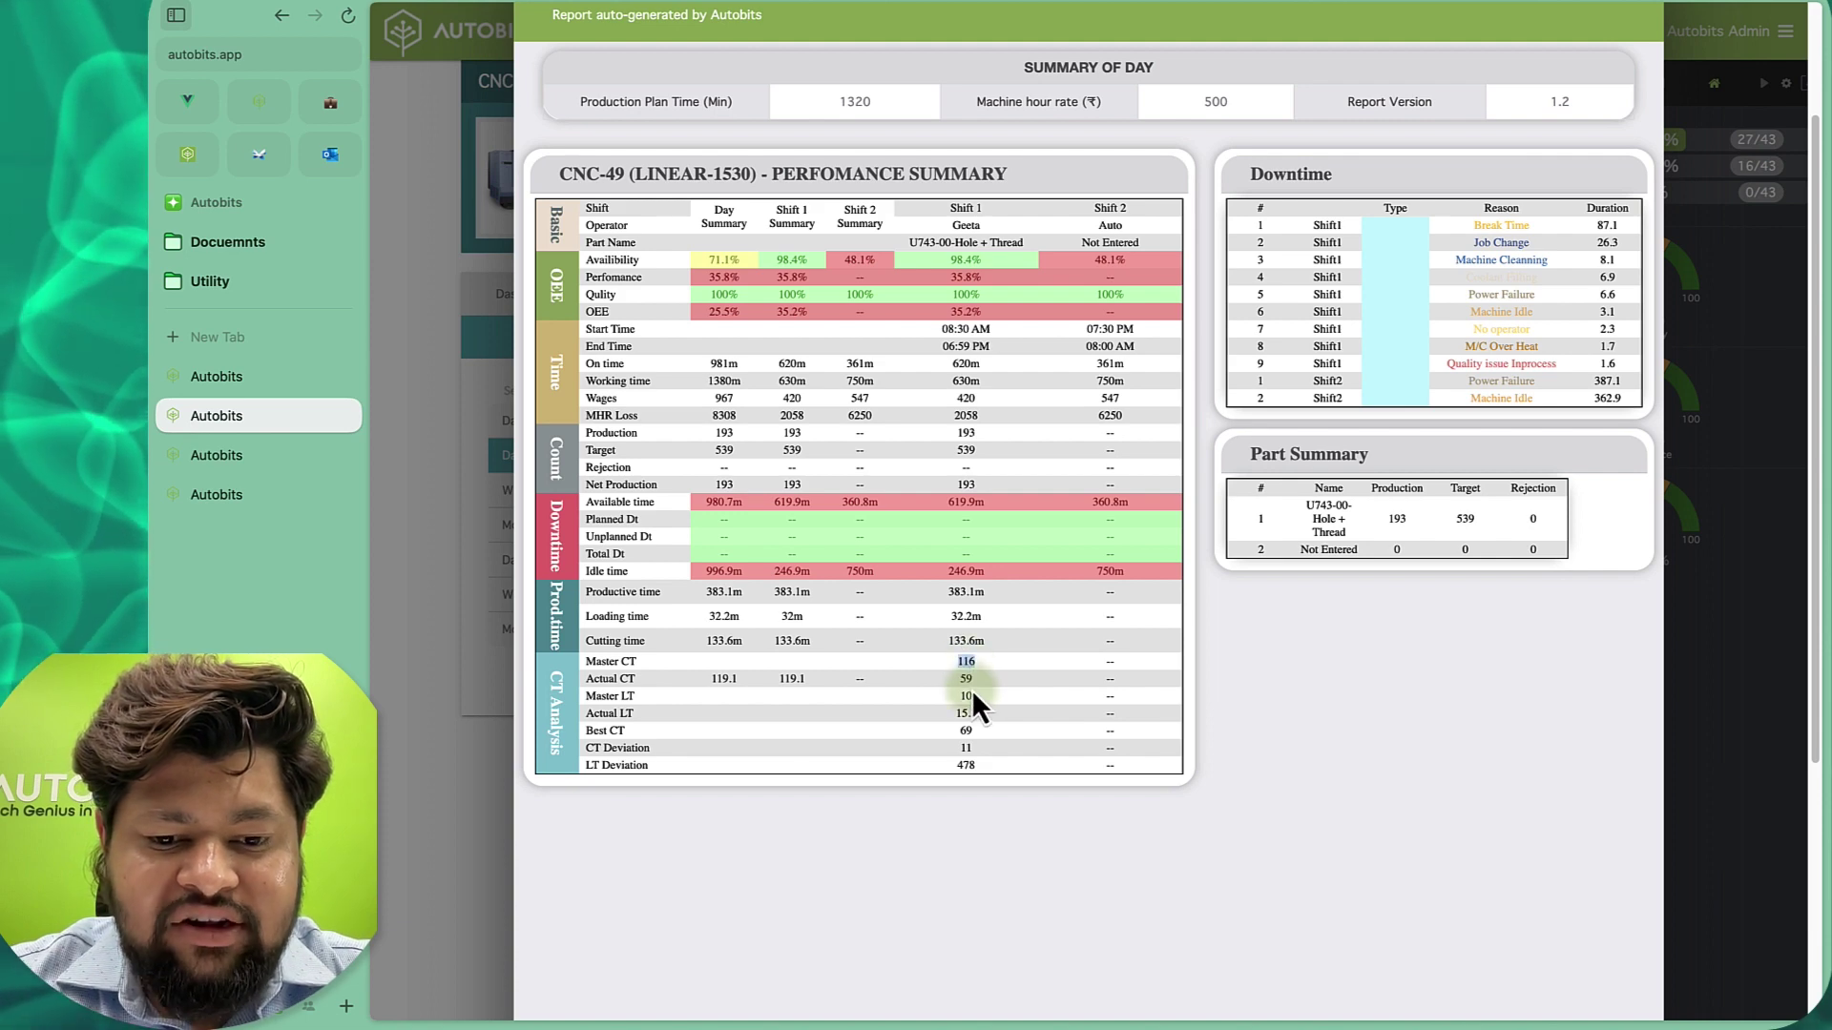
click(990, 771)
double_click(966, 765)
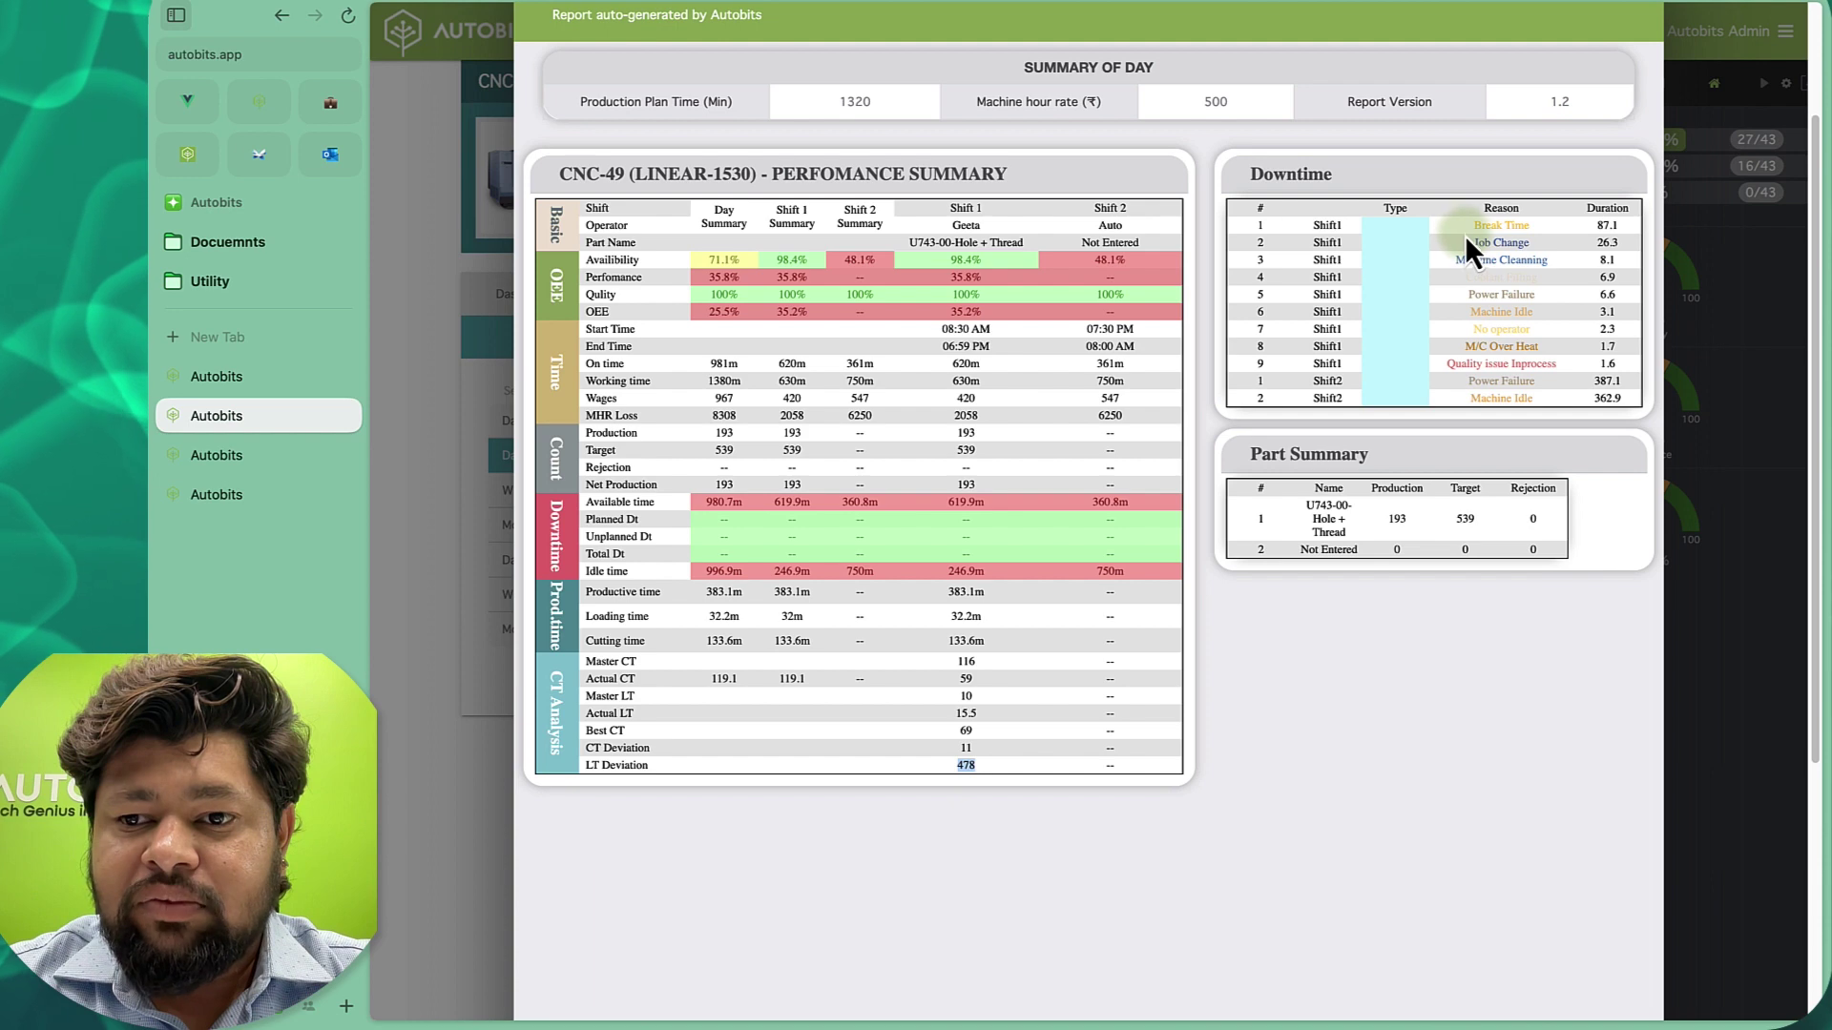
drag(1469, 227, 1608, 227)
click(1608, 227)
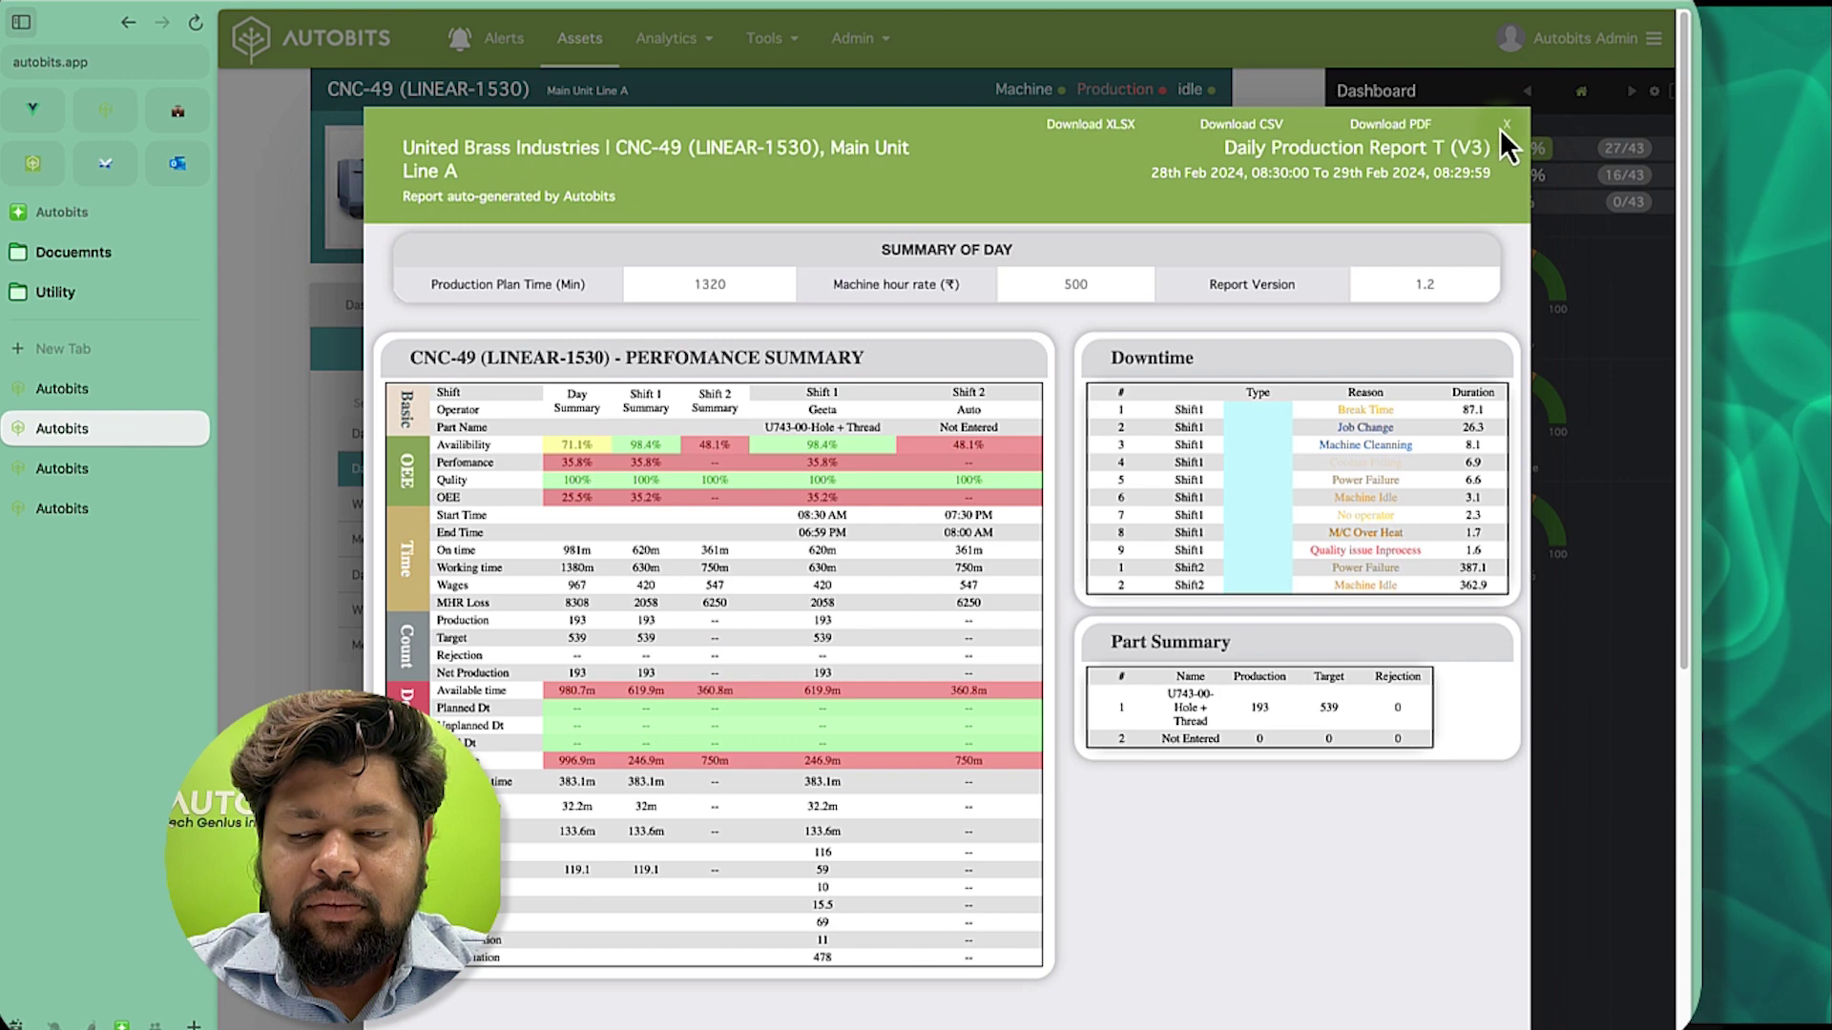
Generate a new Daily Production Report with start date 27 February 2024.
click(1506, 125)
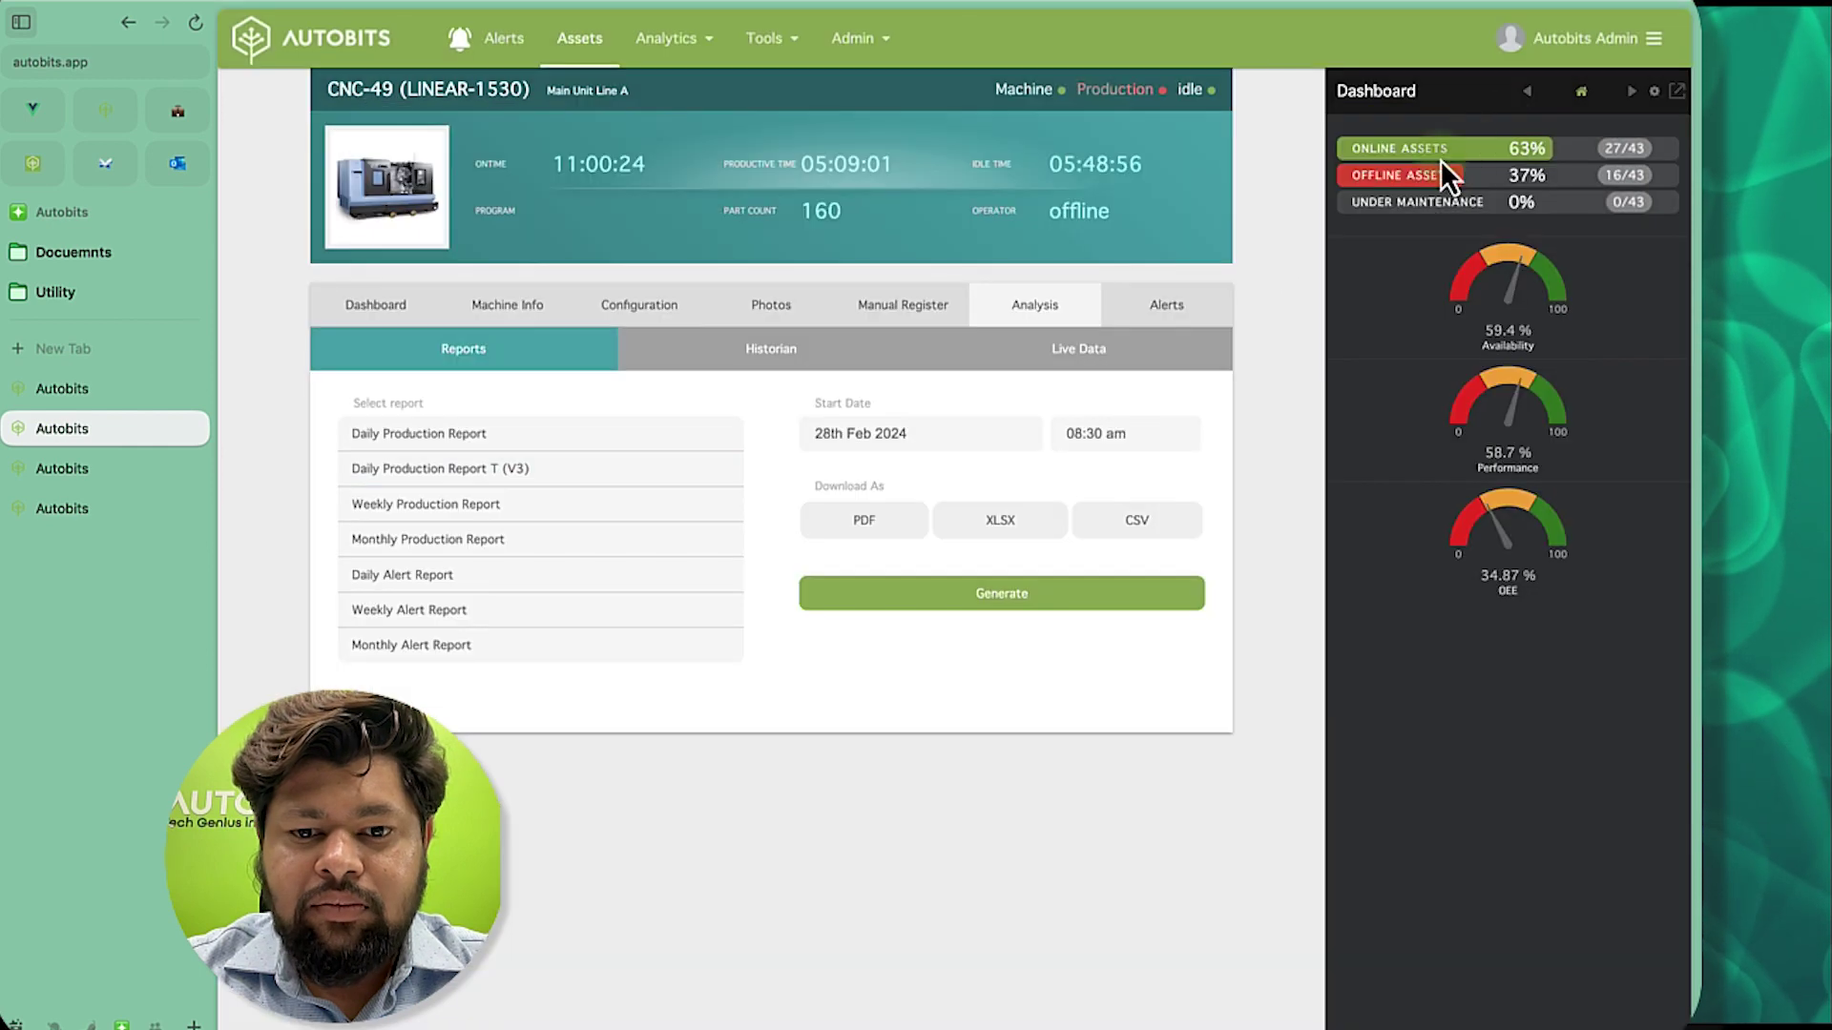
click(578, 441)
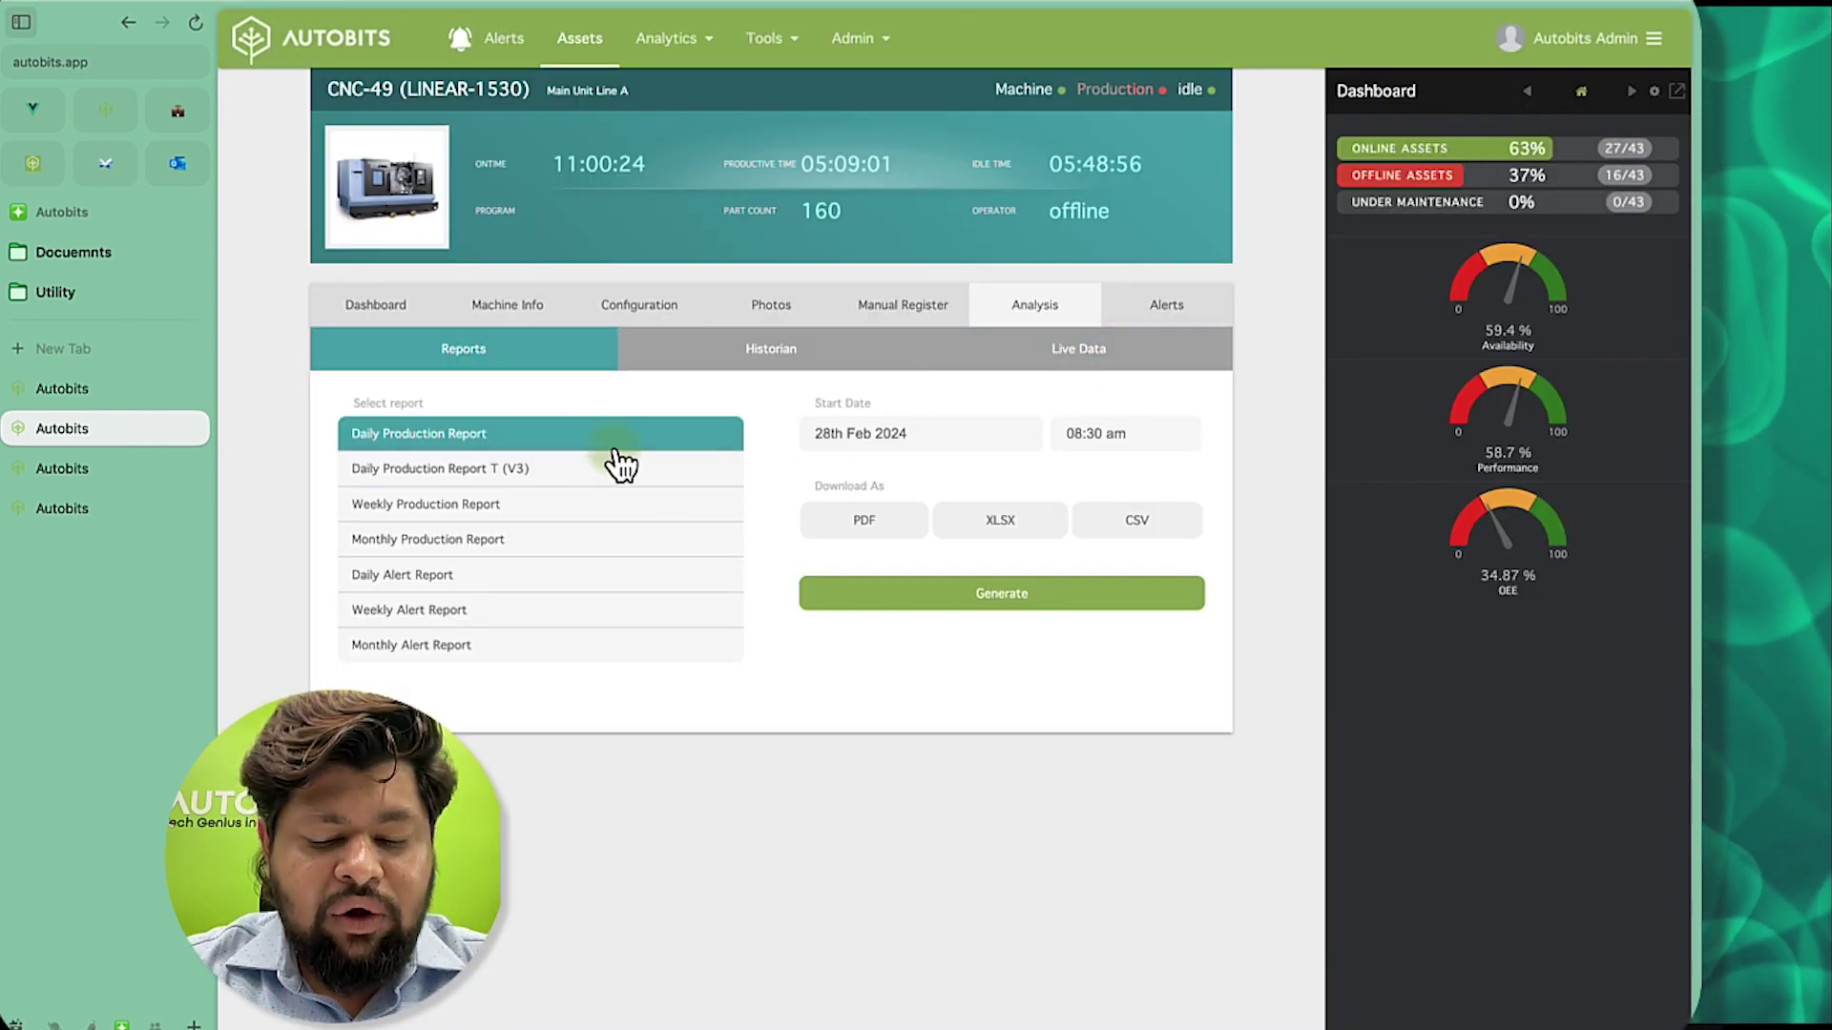
click(952, 432)
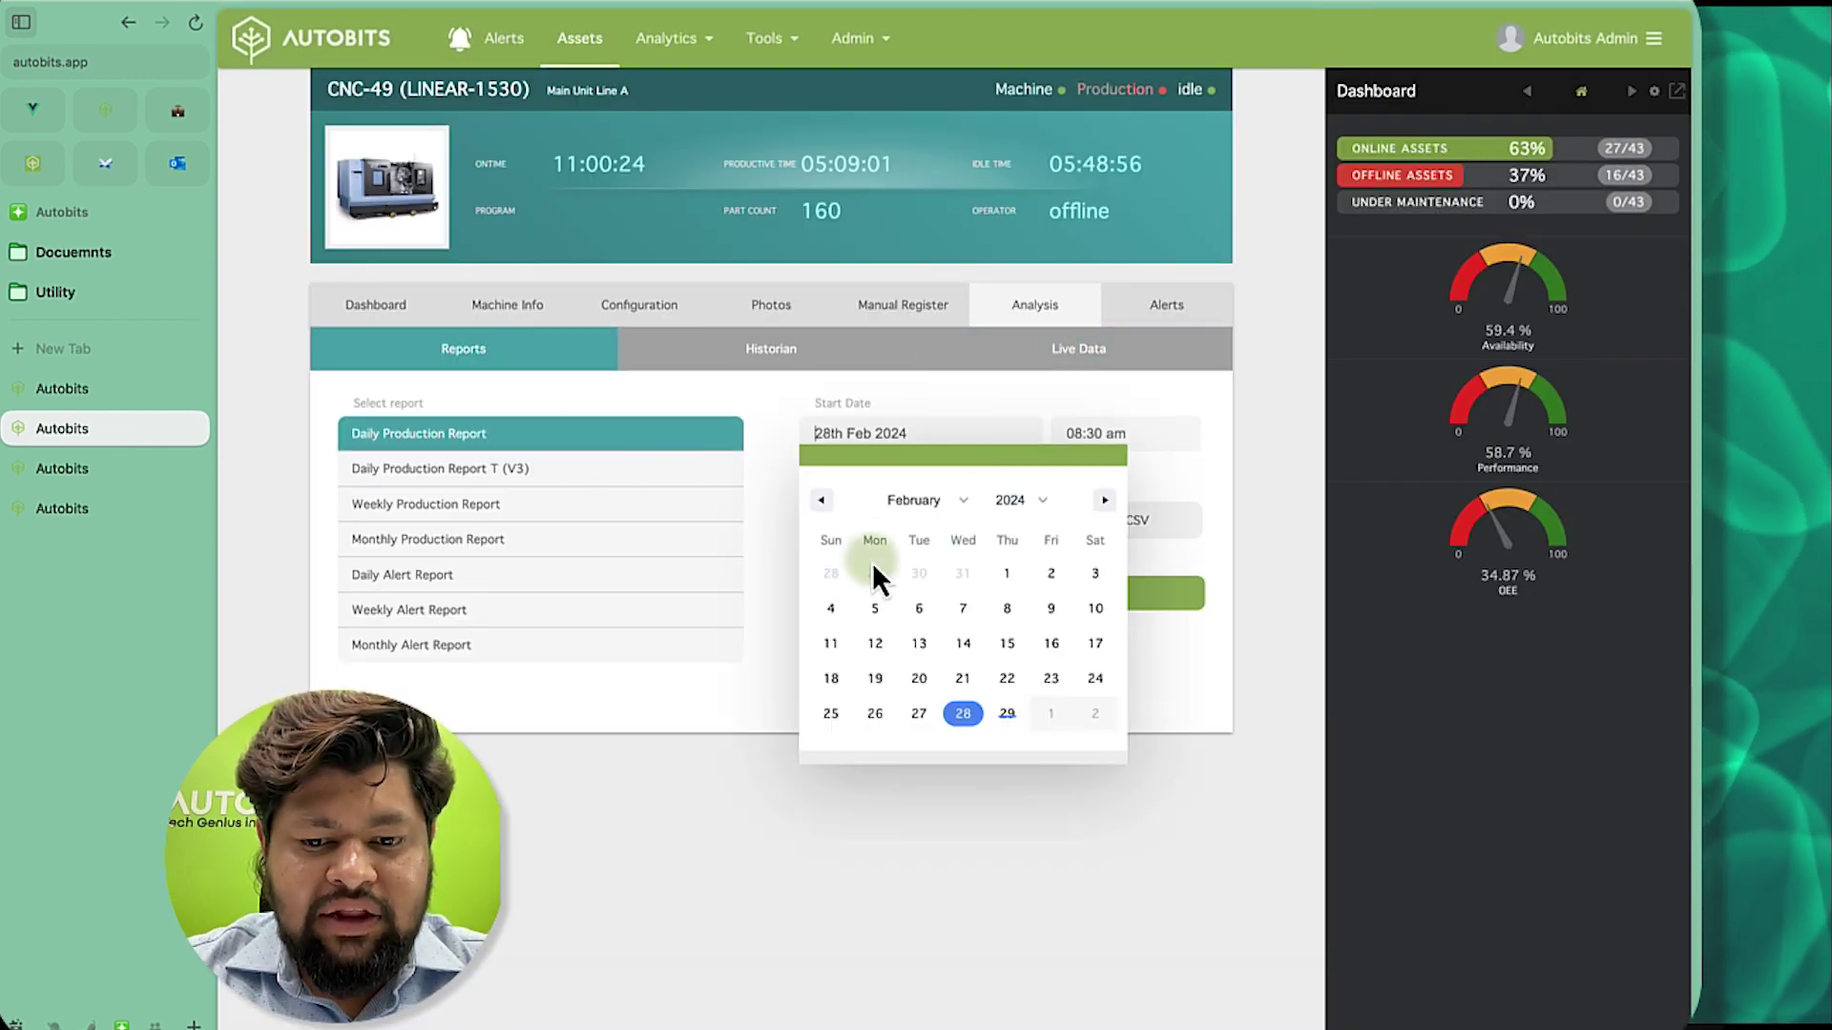
click(919, 716)
click(923, 606)
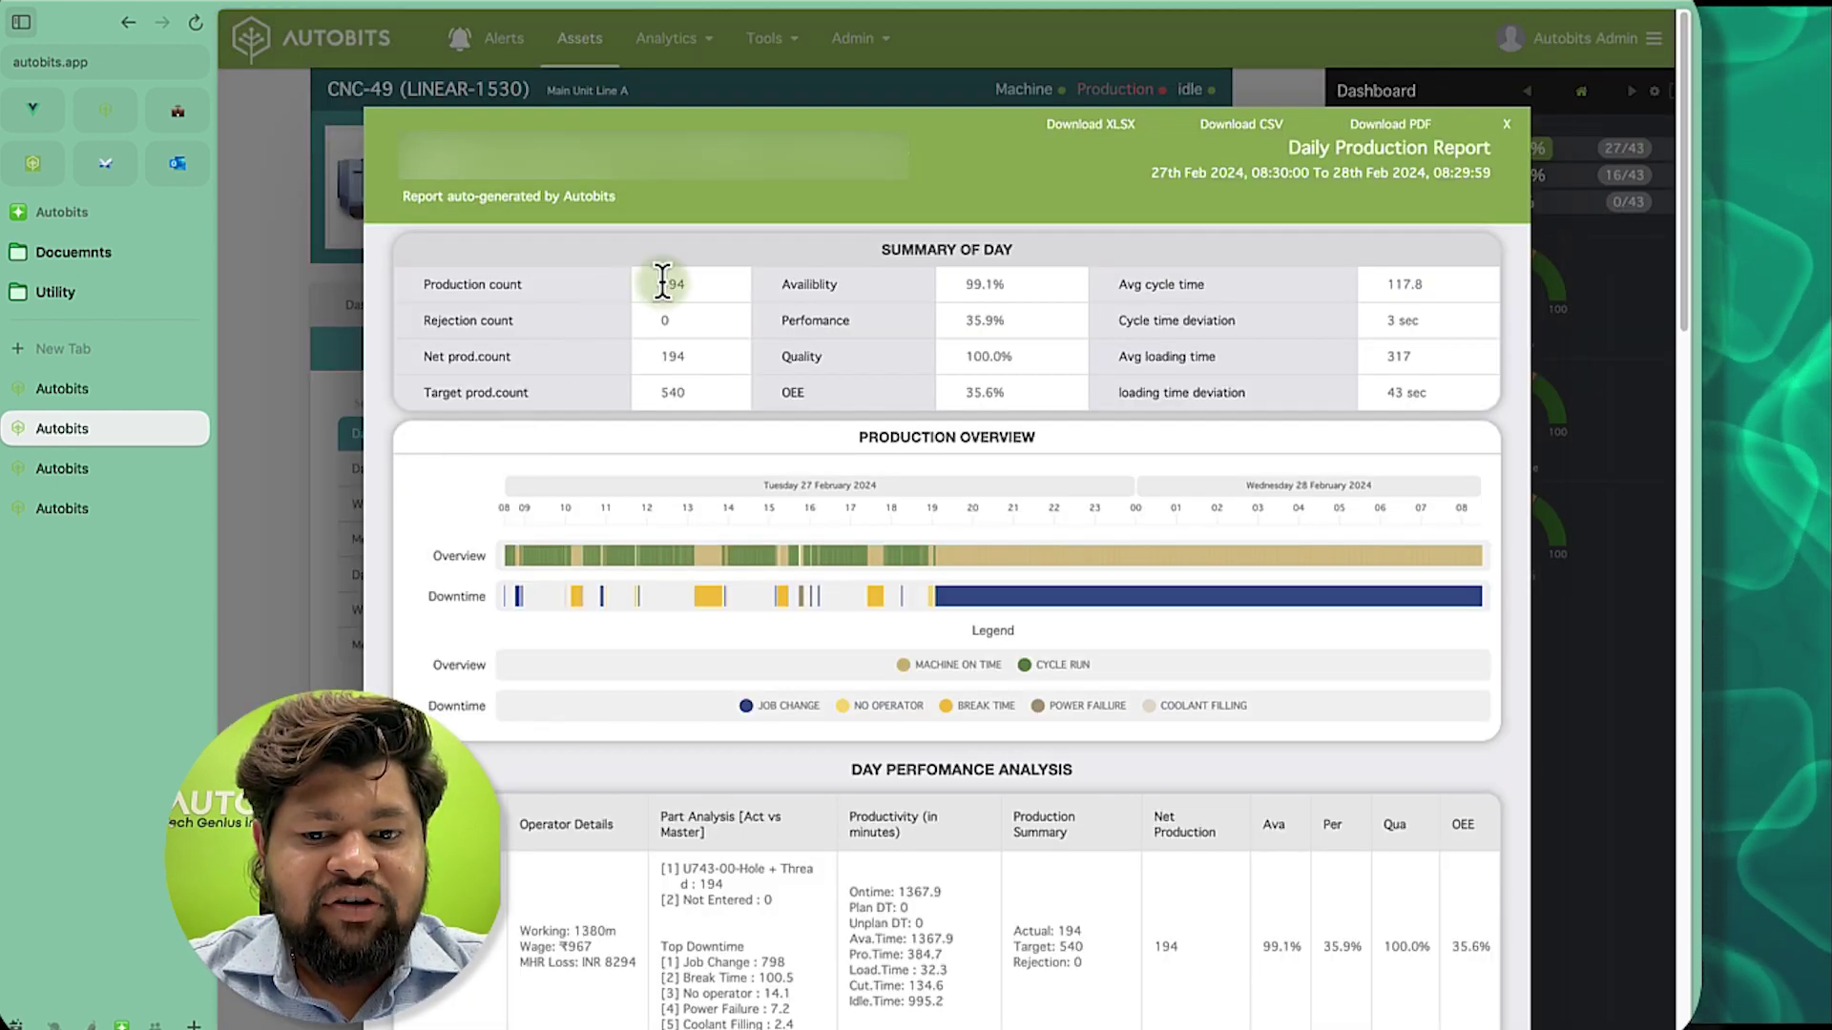
Point out the production count of 194, then scroll down the report.
double_click(672, 283)
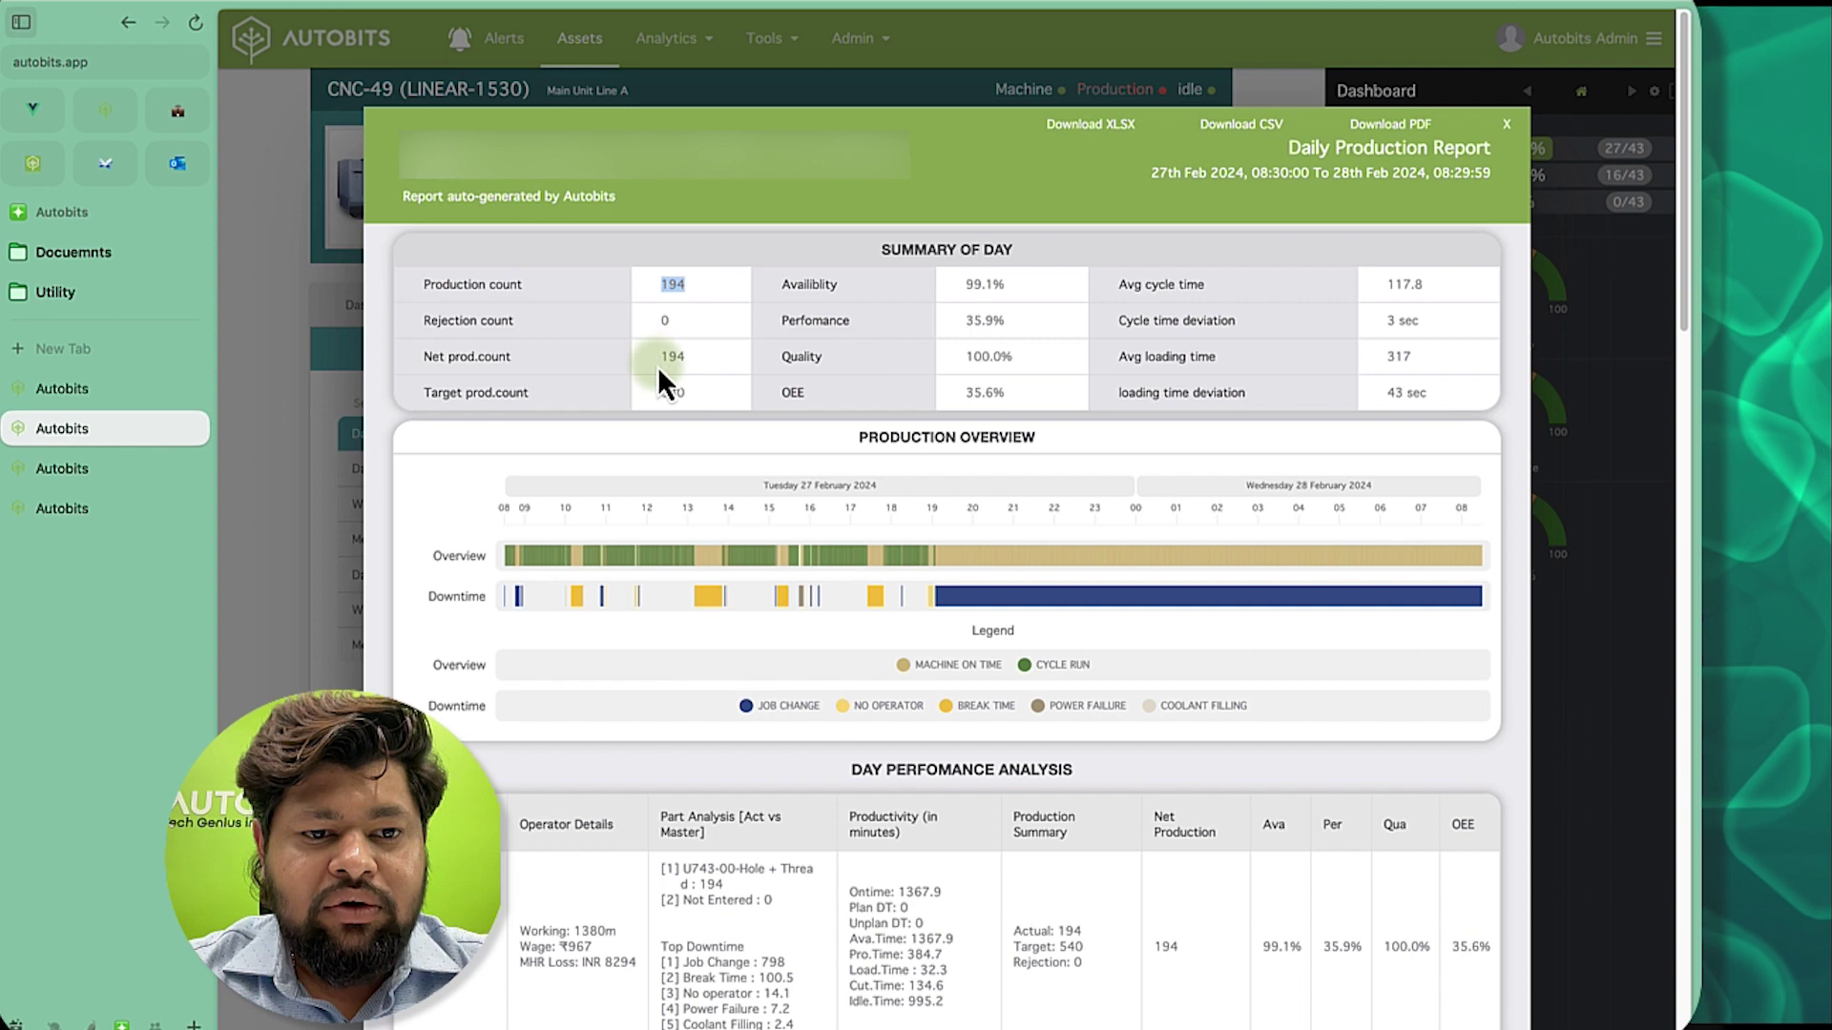
click(683, 421)
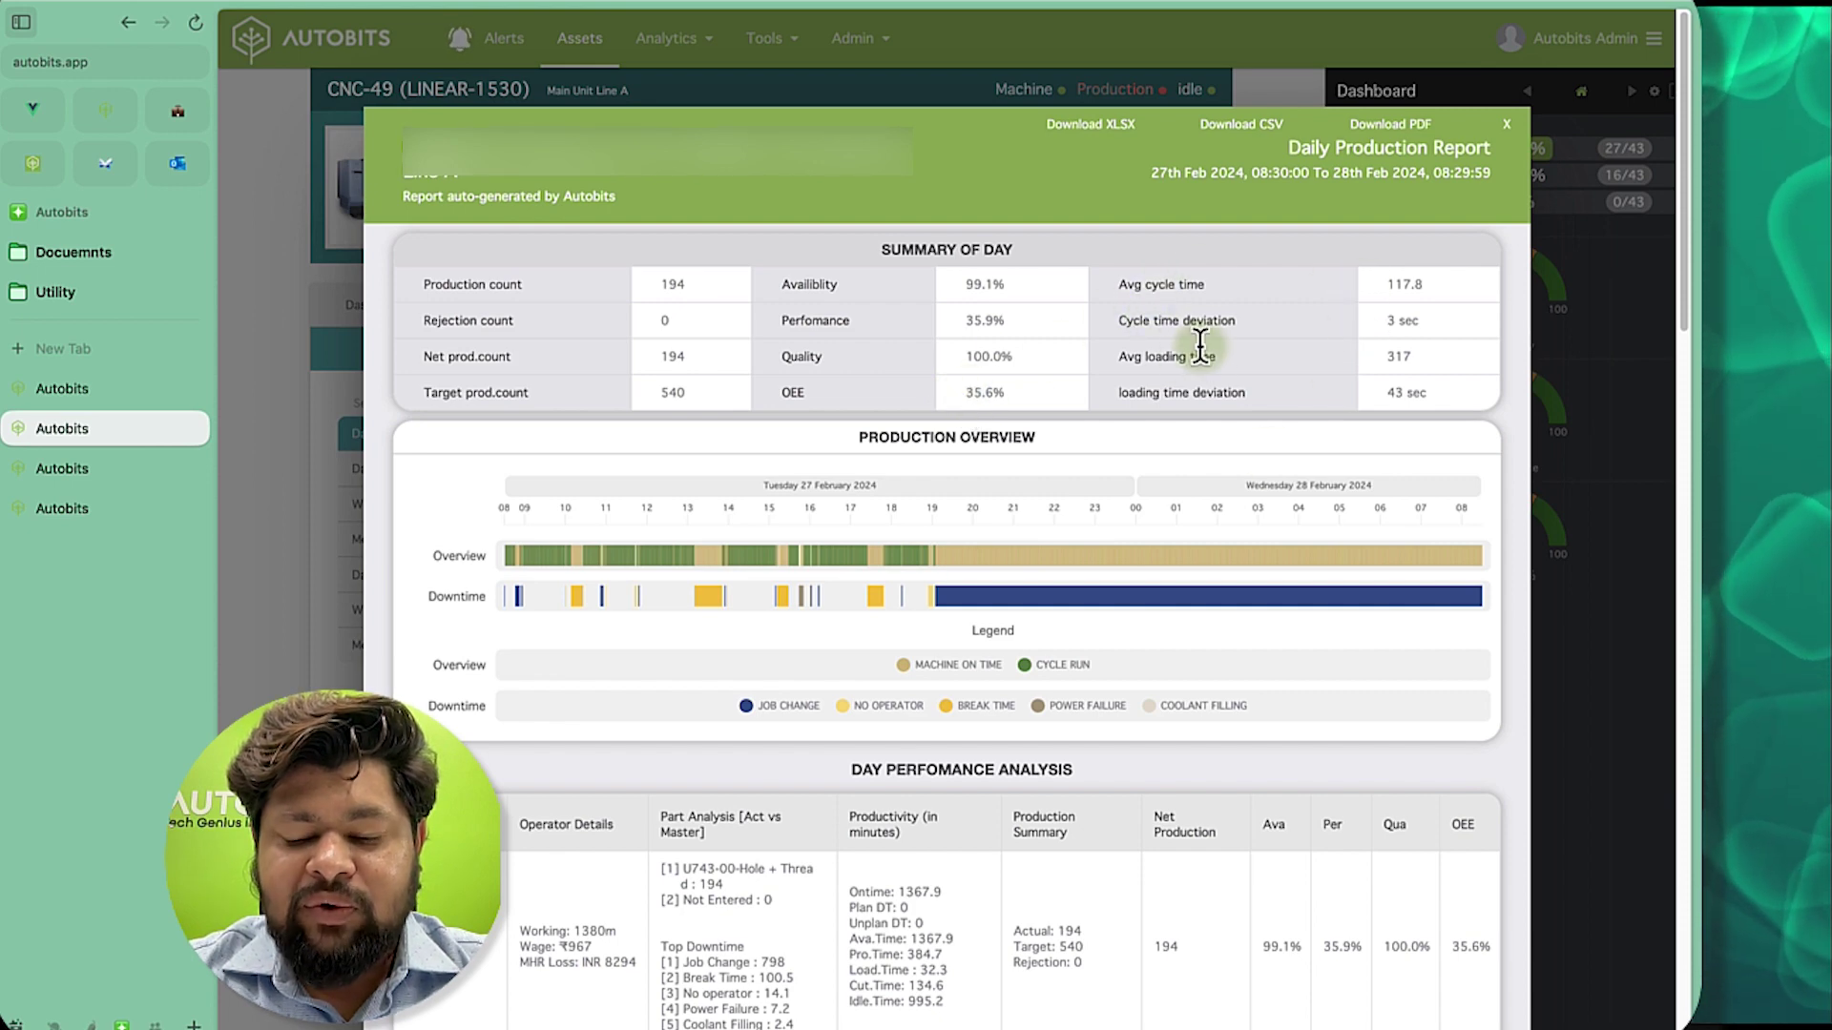
scroll(1359, 473, down, 3)
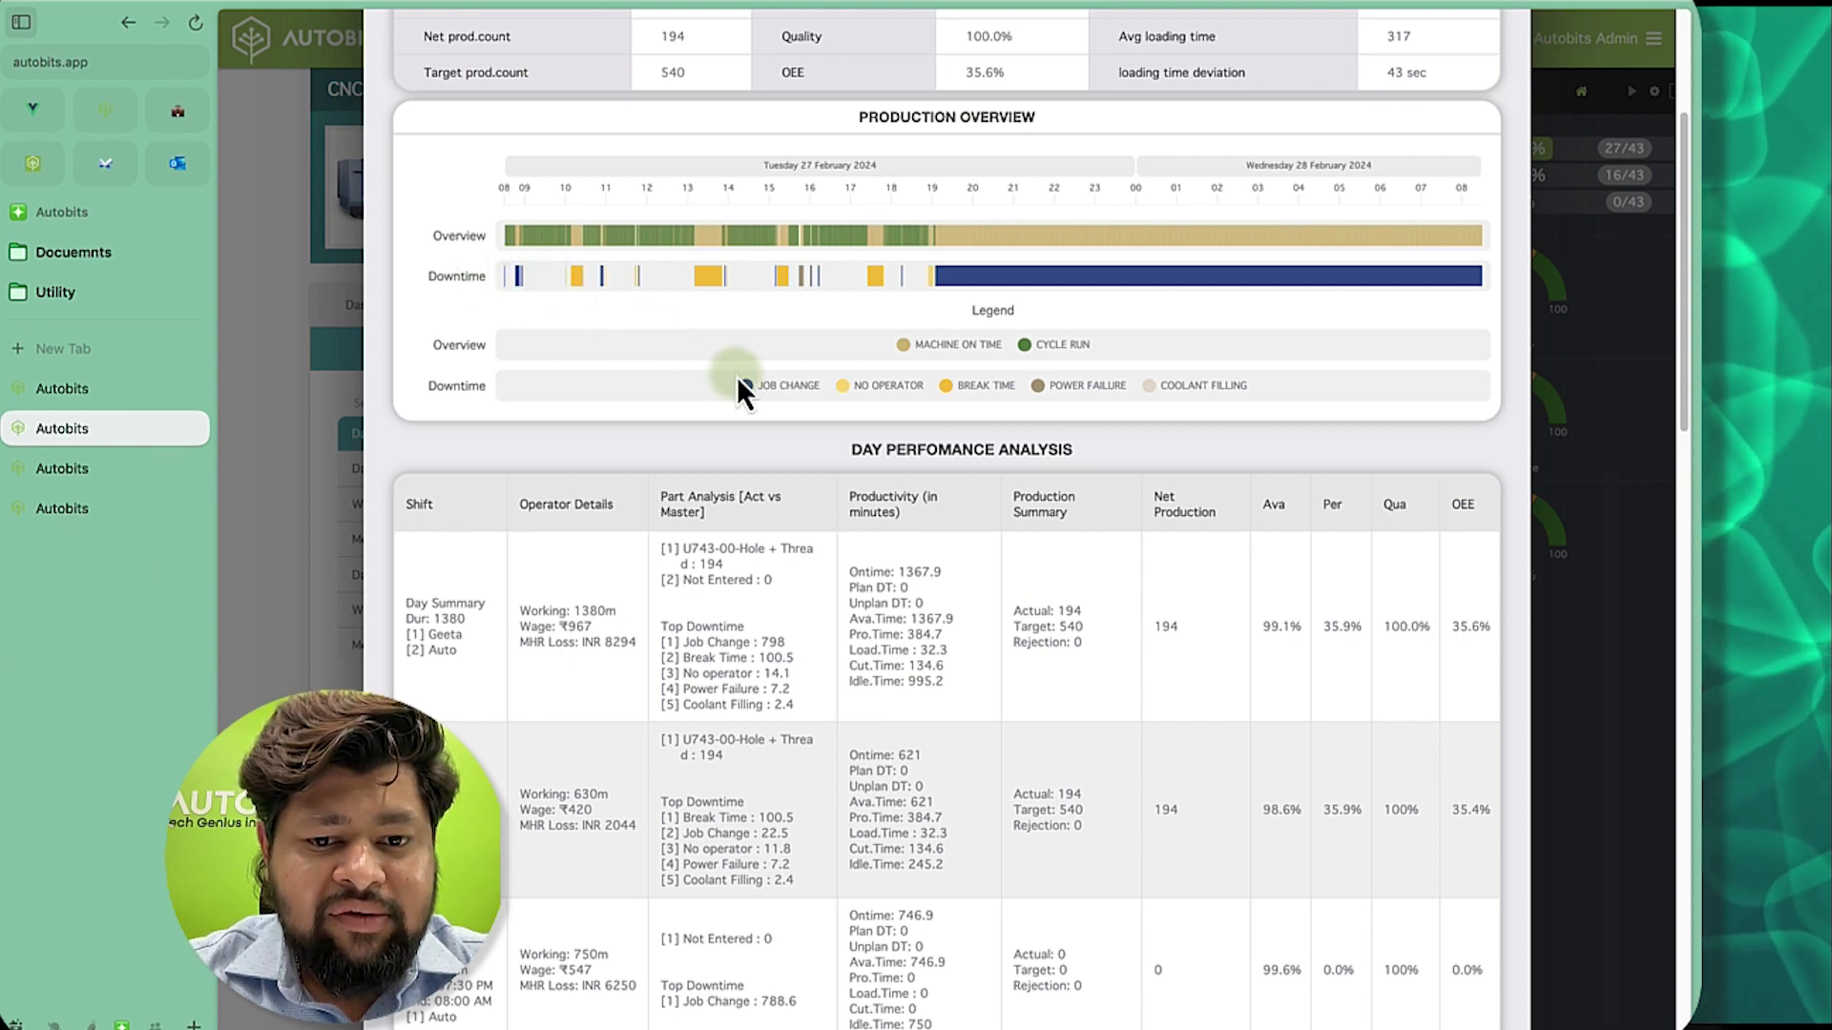
Mark the JOB CHANGE downtime legend entry and scroll further down the report.
drag(775, 387, 799, 386)
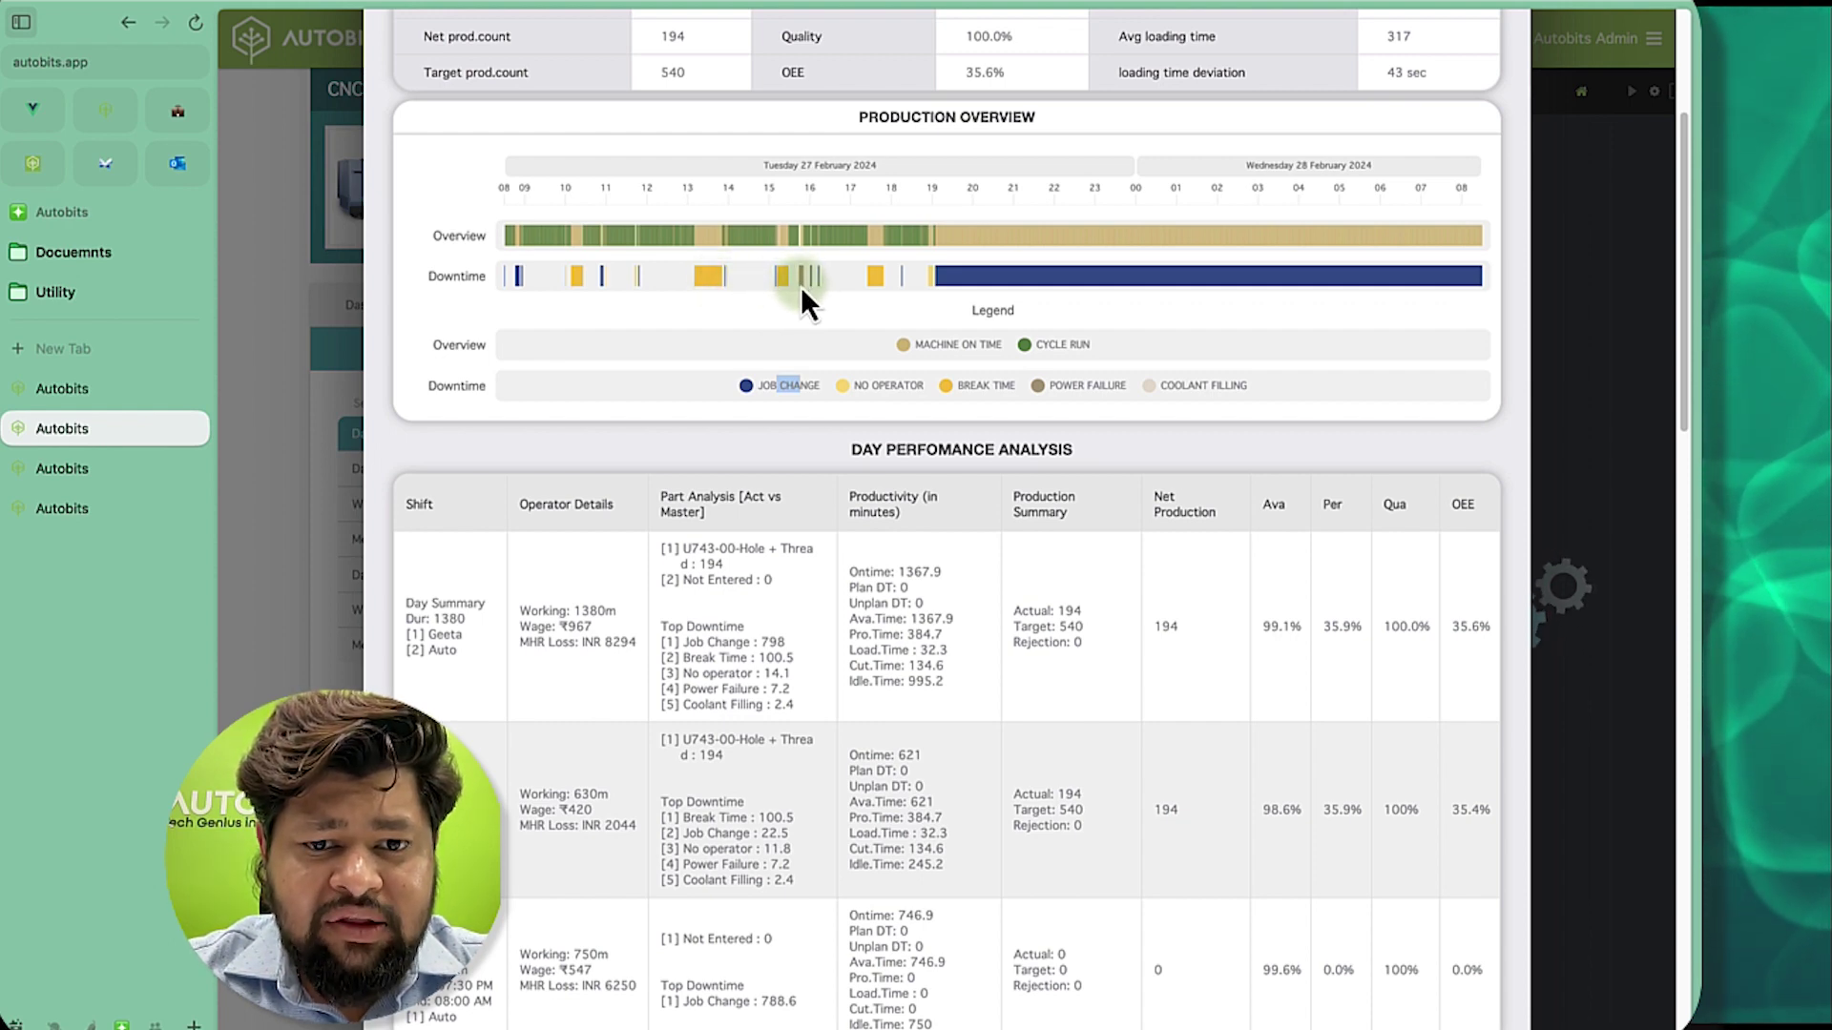
drag(1063, 386, 1050, 386)
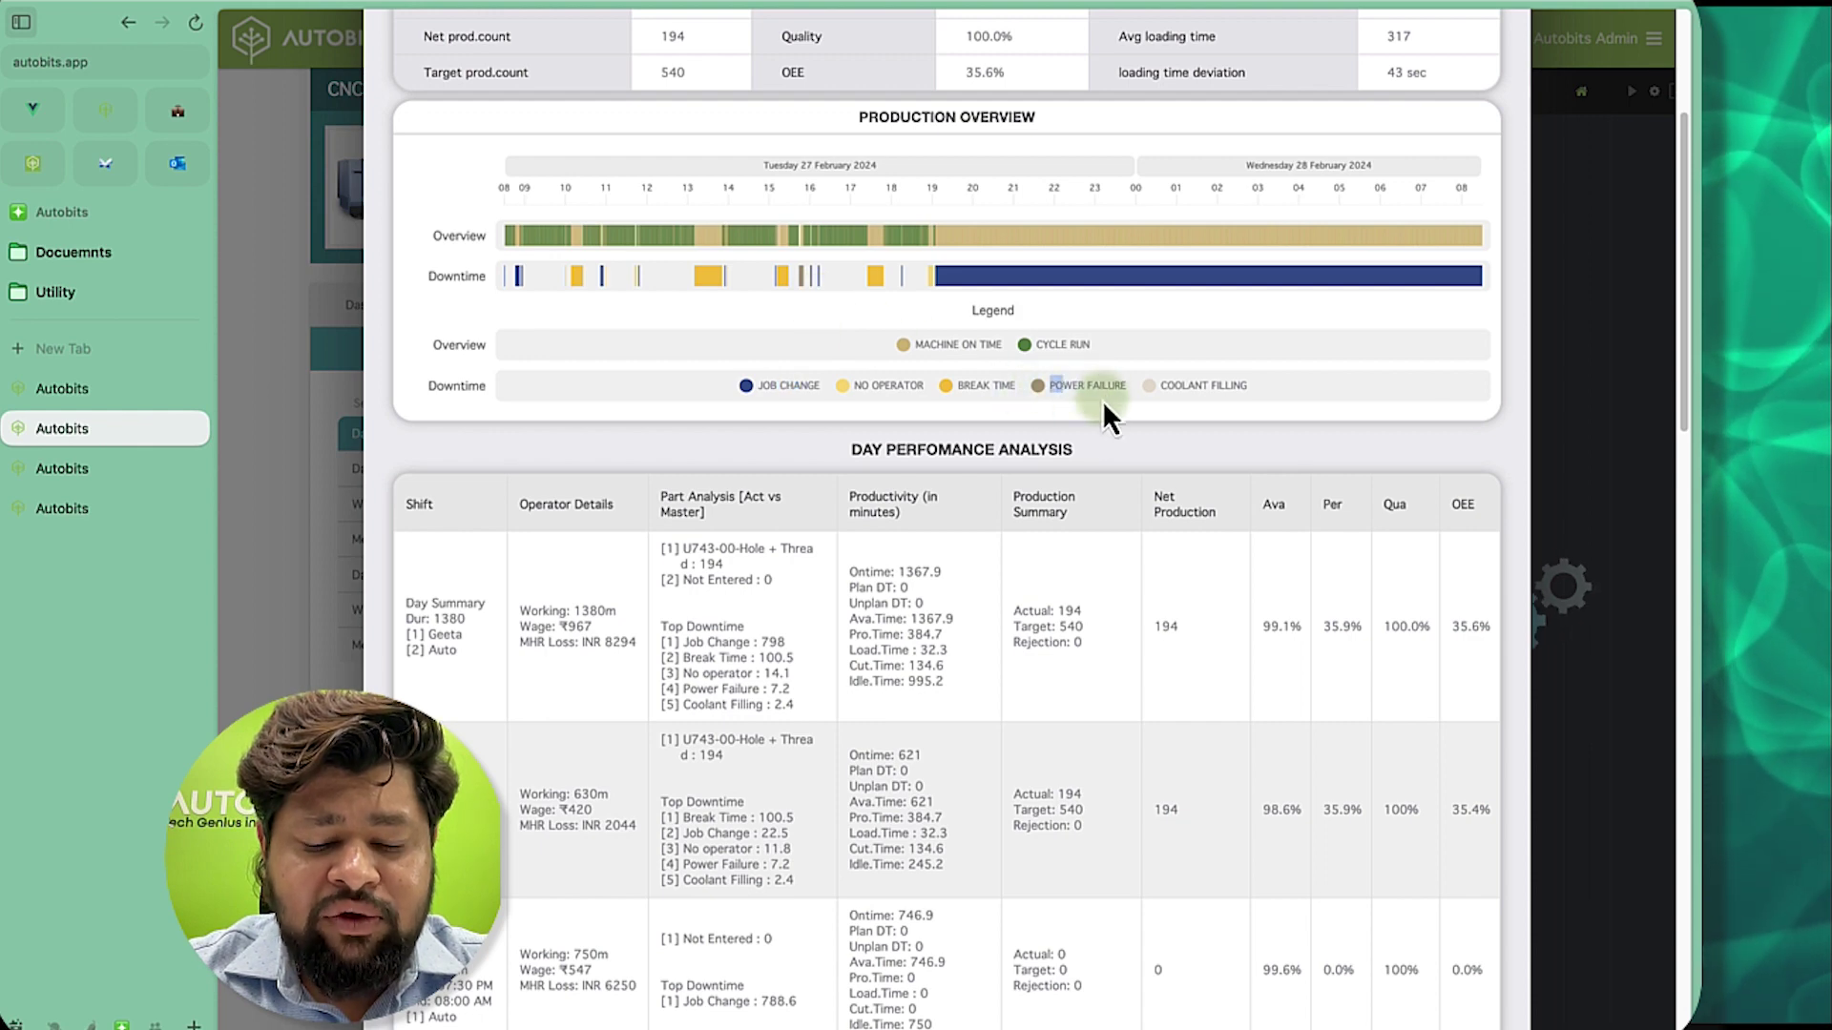
scroll(941, 429, down, 1)
scroll(943, 436, down, 3)
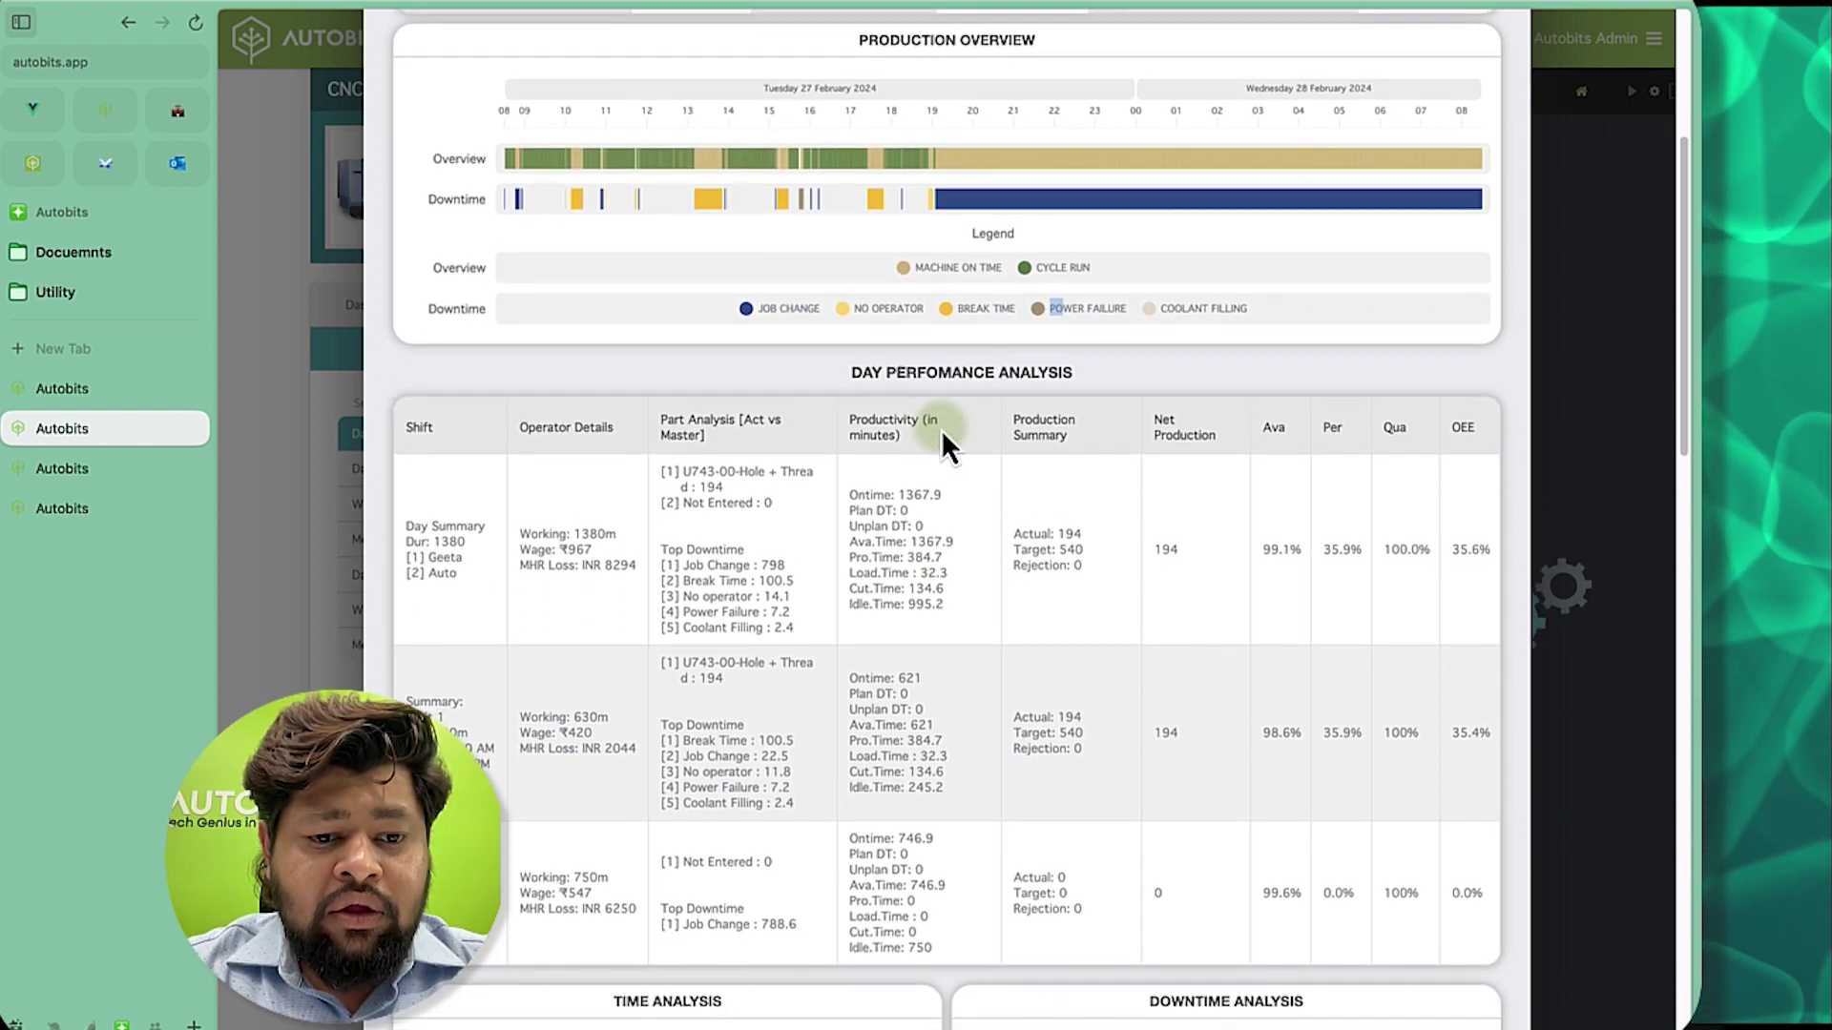
scroll(863, 420, down, 2)
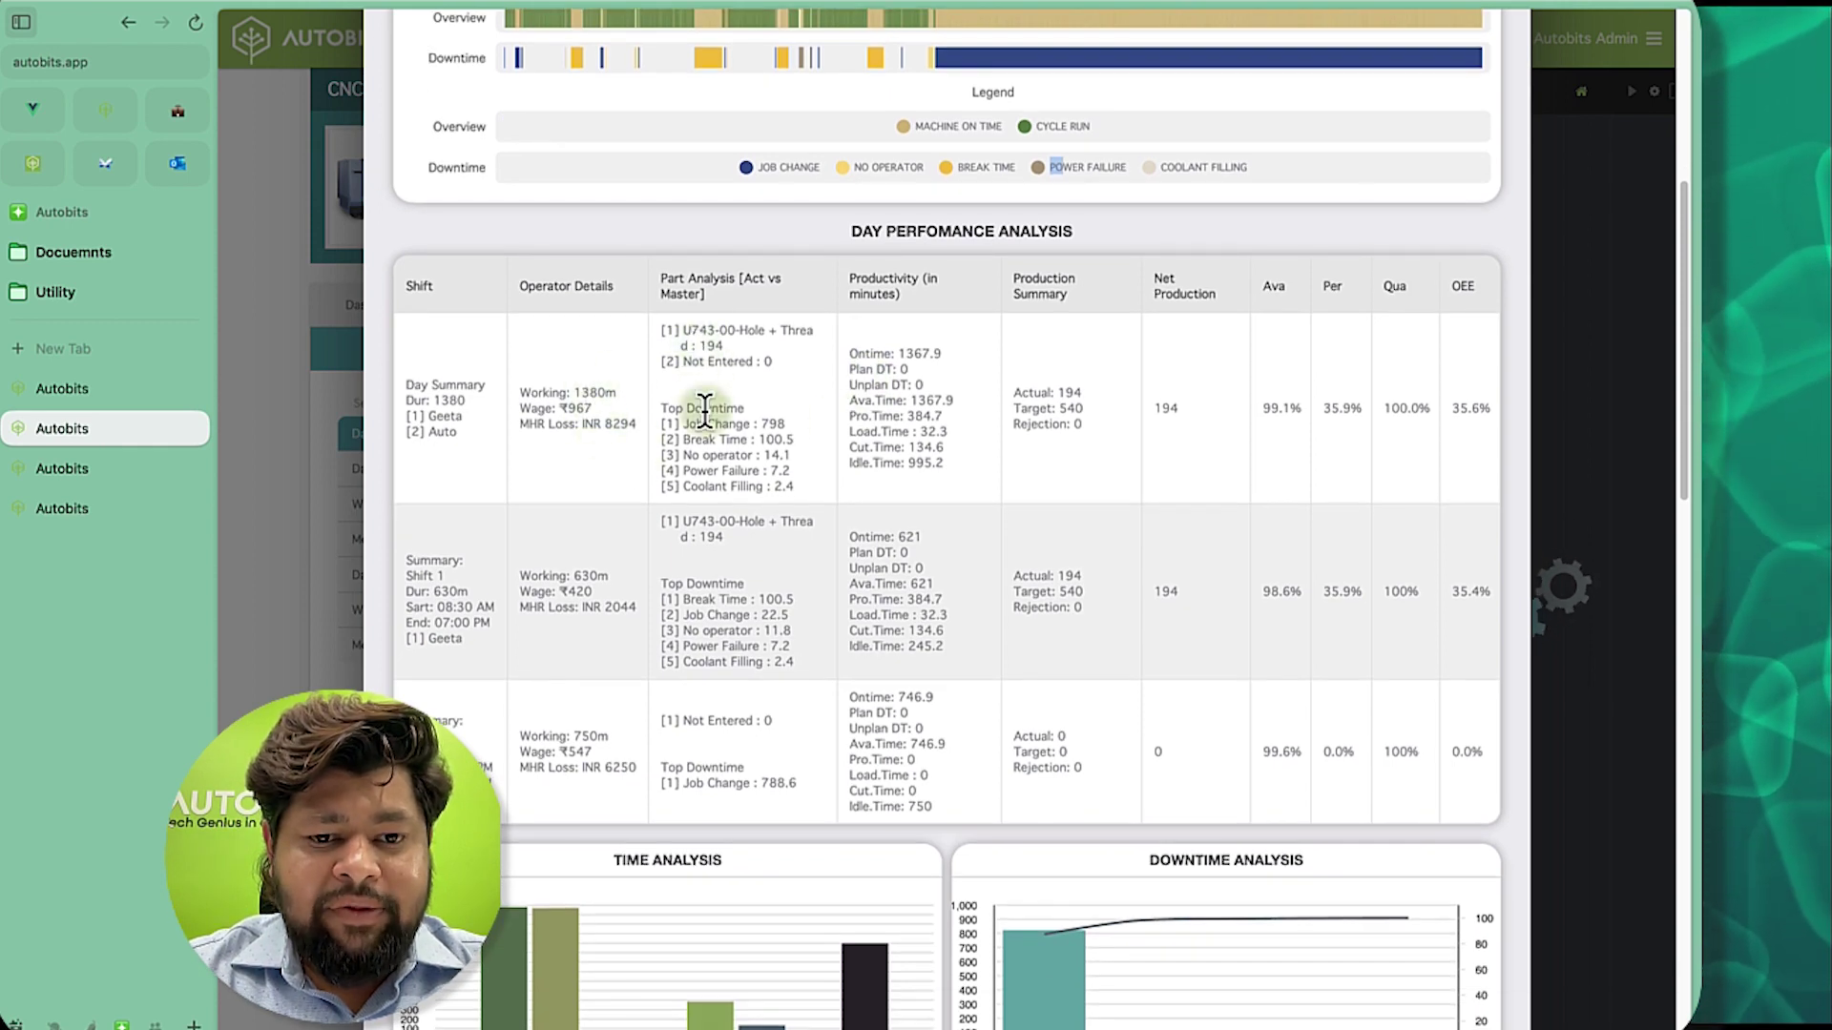
Mark the day's Top Downtime list, then return to the report's Summary of Day.
drag(704, 408, 796, 490)
click(778, 467)
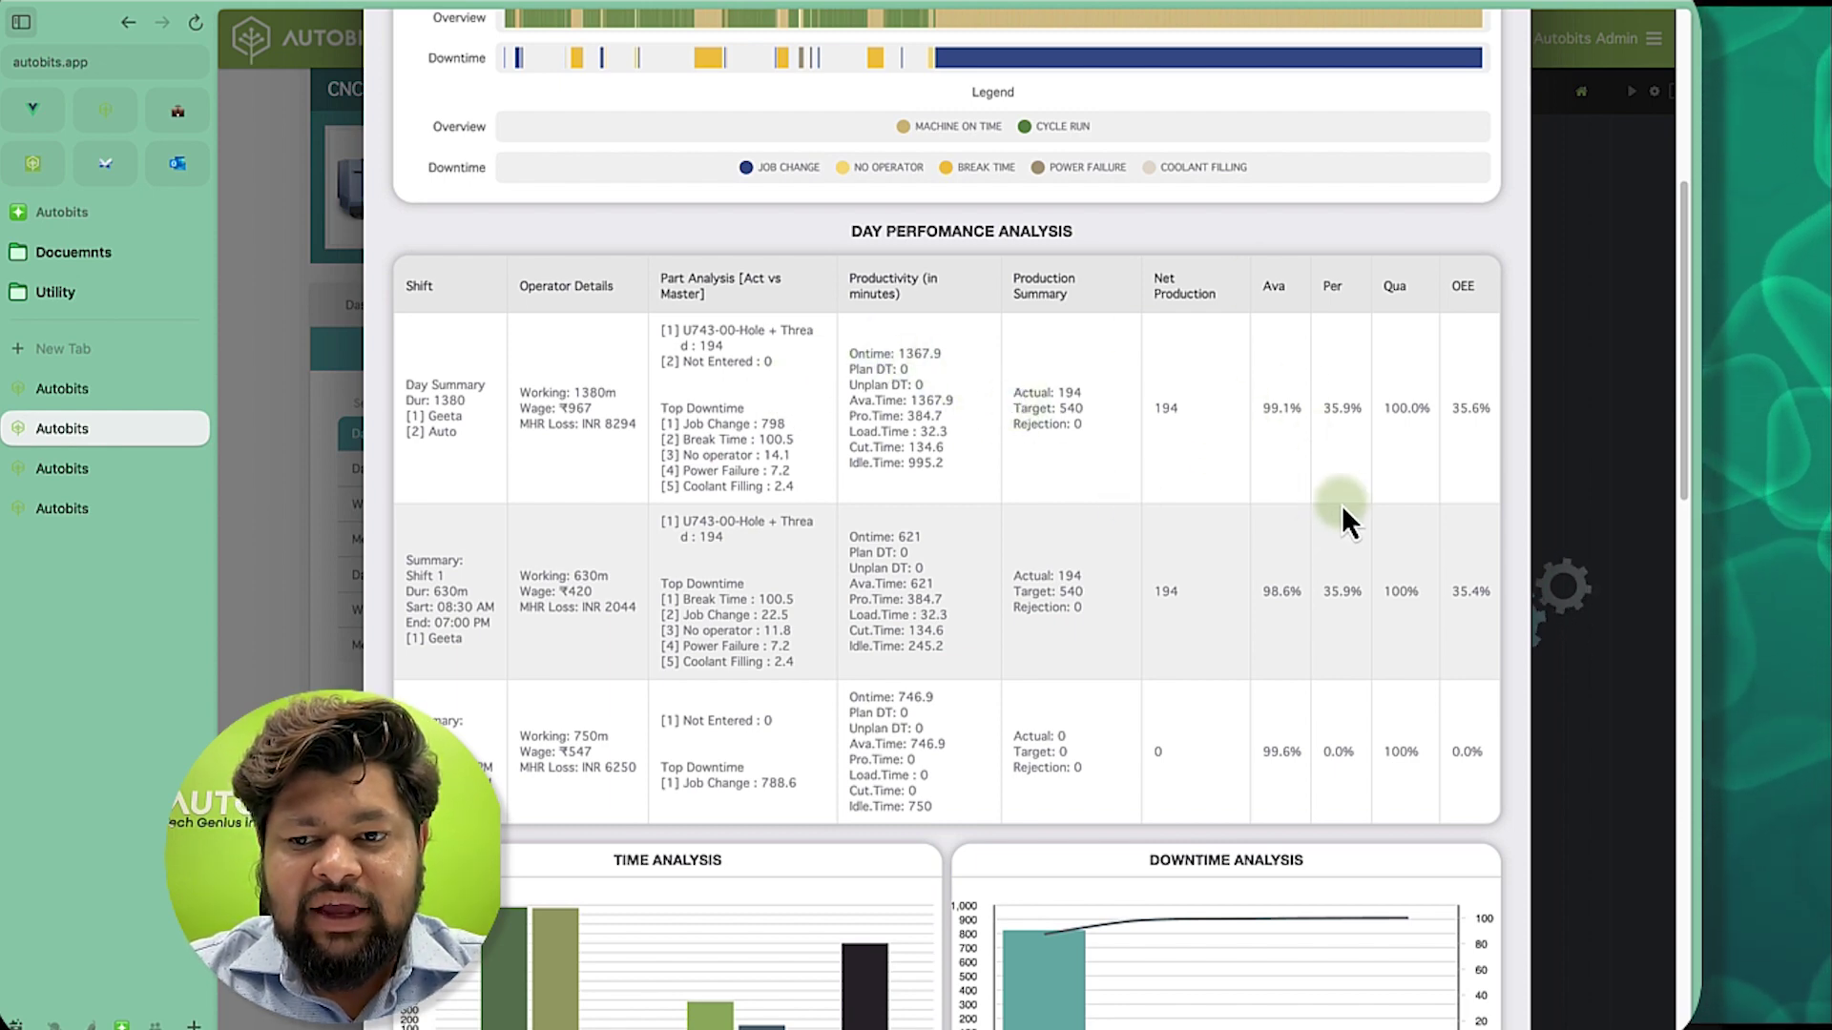
scroll(1342, 523, down, 1)
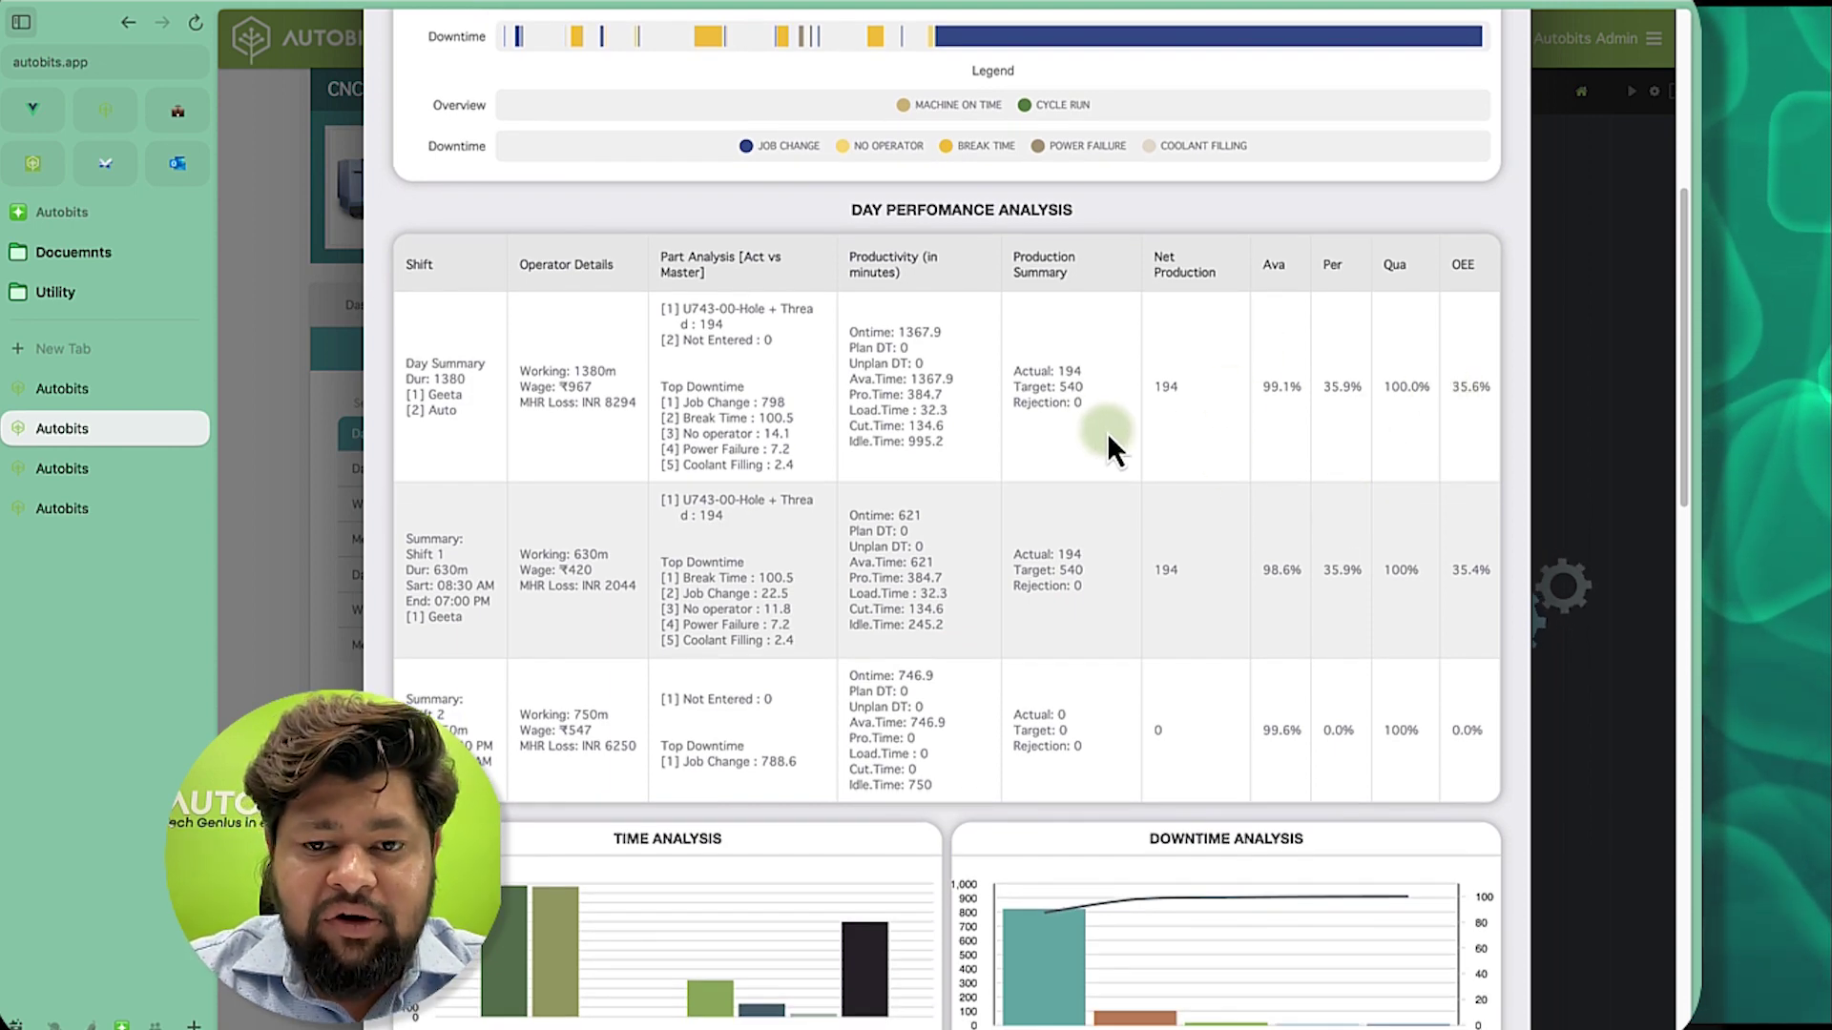
scroll(1097, 425, up, 1)
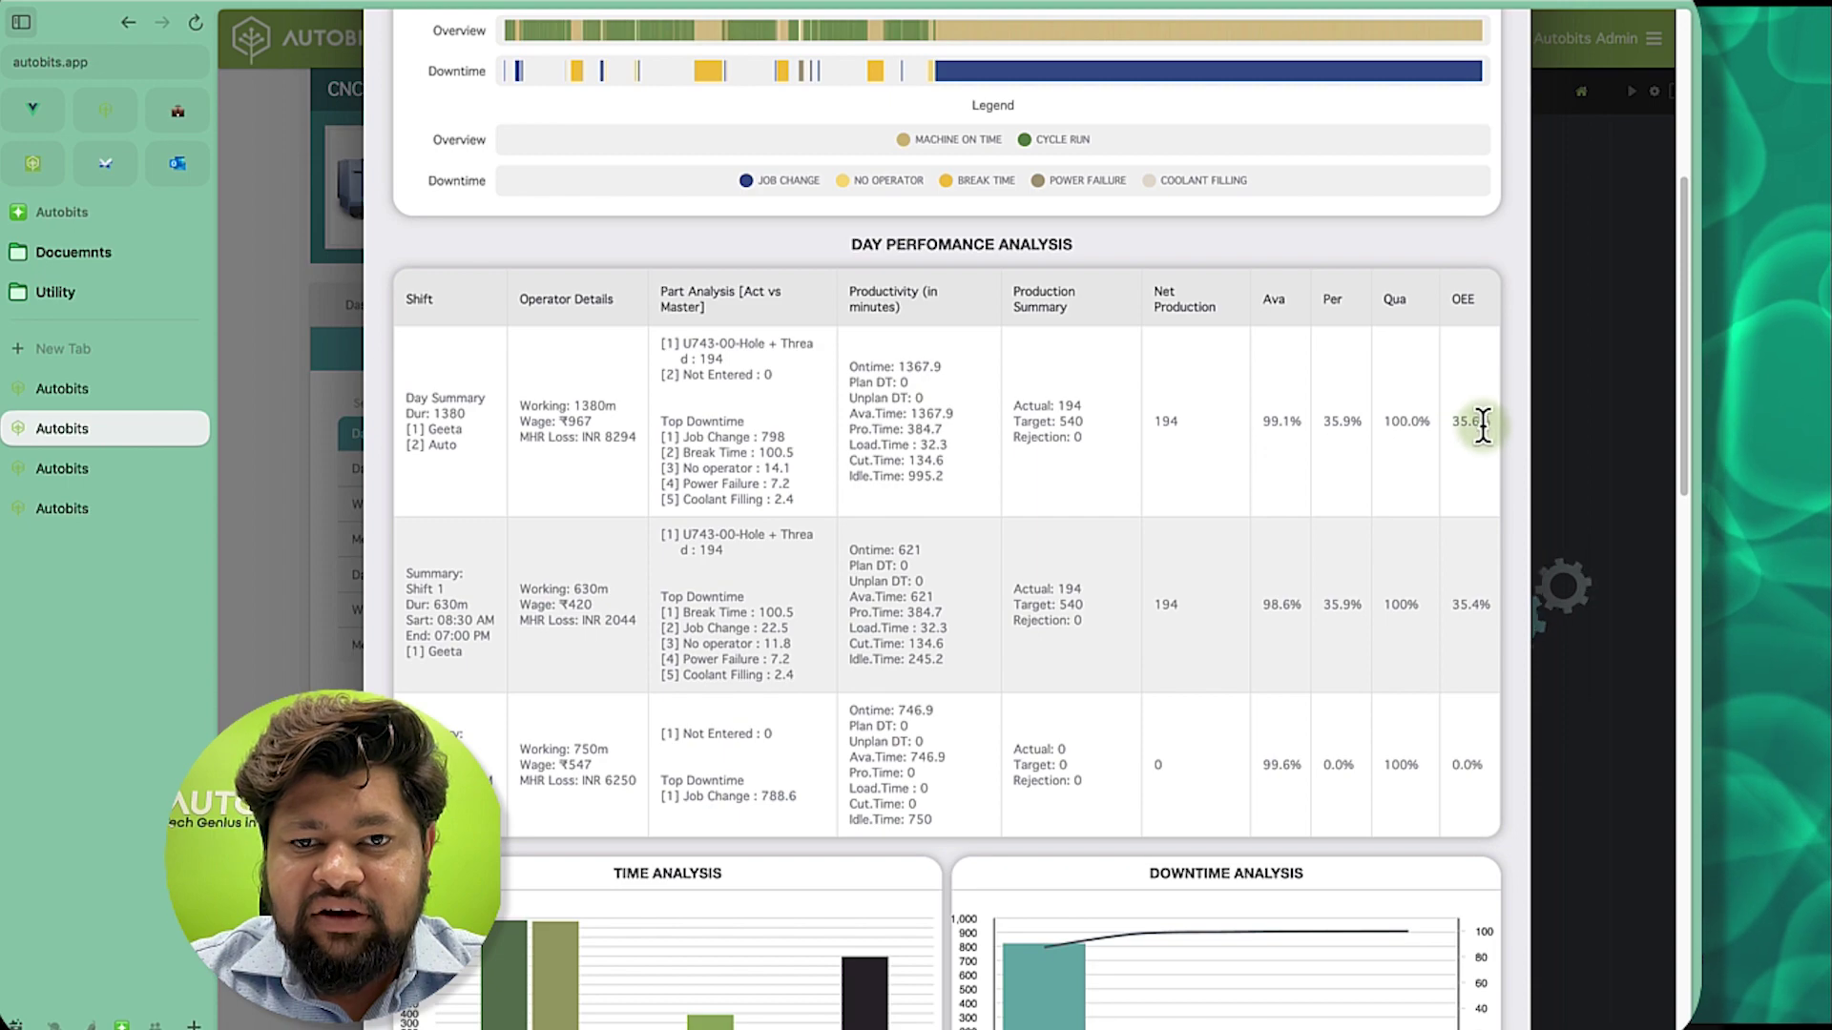
scroll(1389, 465, up, 3)
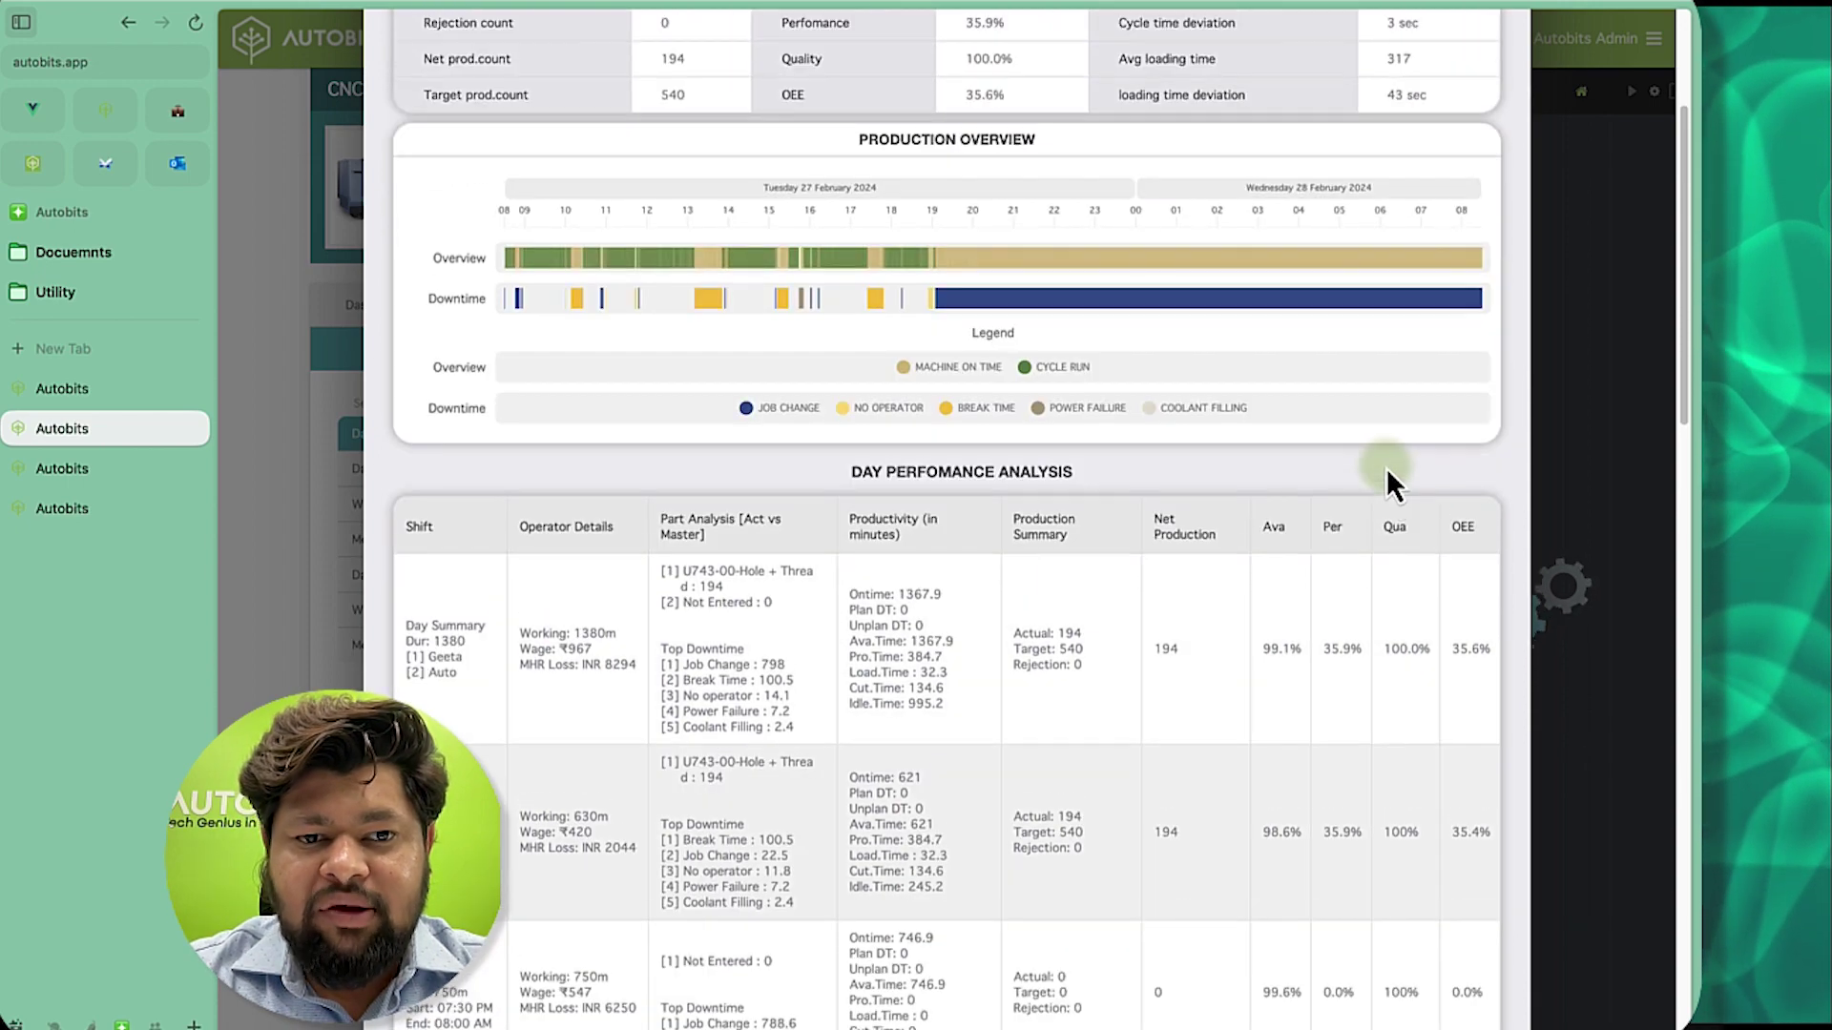
scroll(1379, 473, down, 5)
scroll(1325, 507, up, 10)
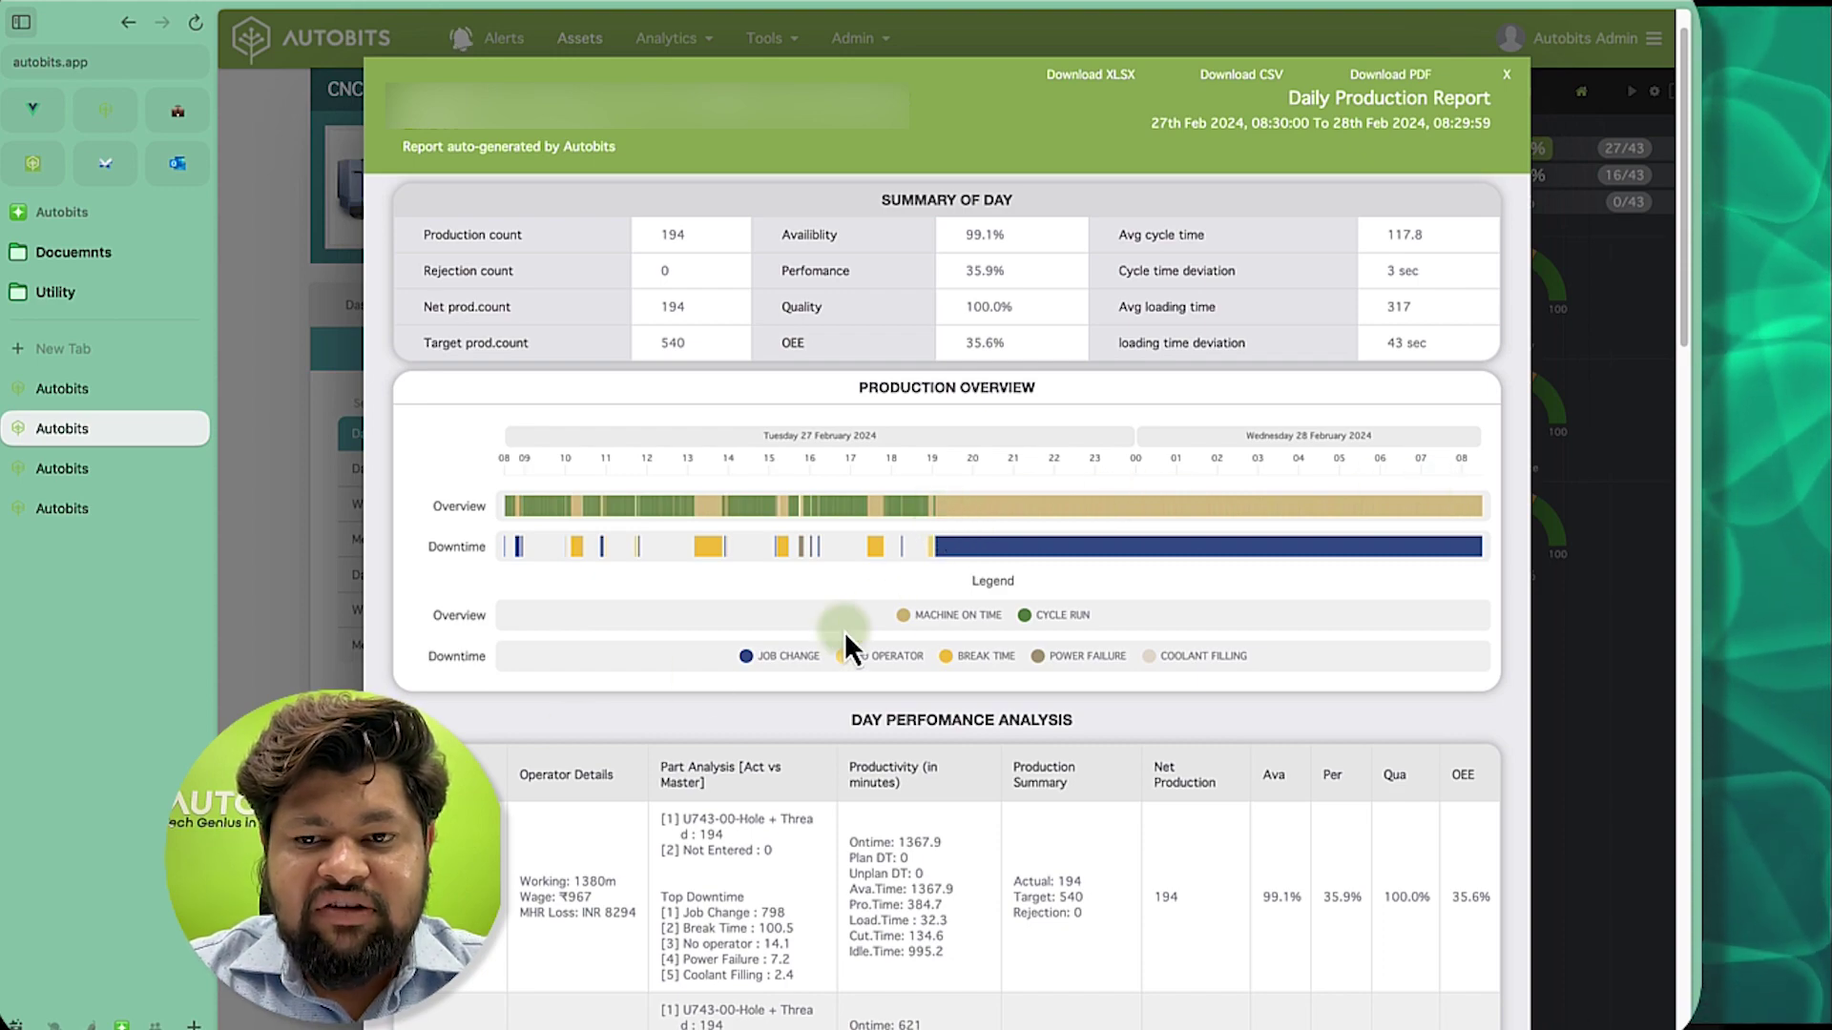
scroll(912, 597, down, 6)
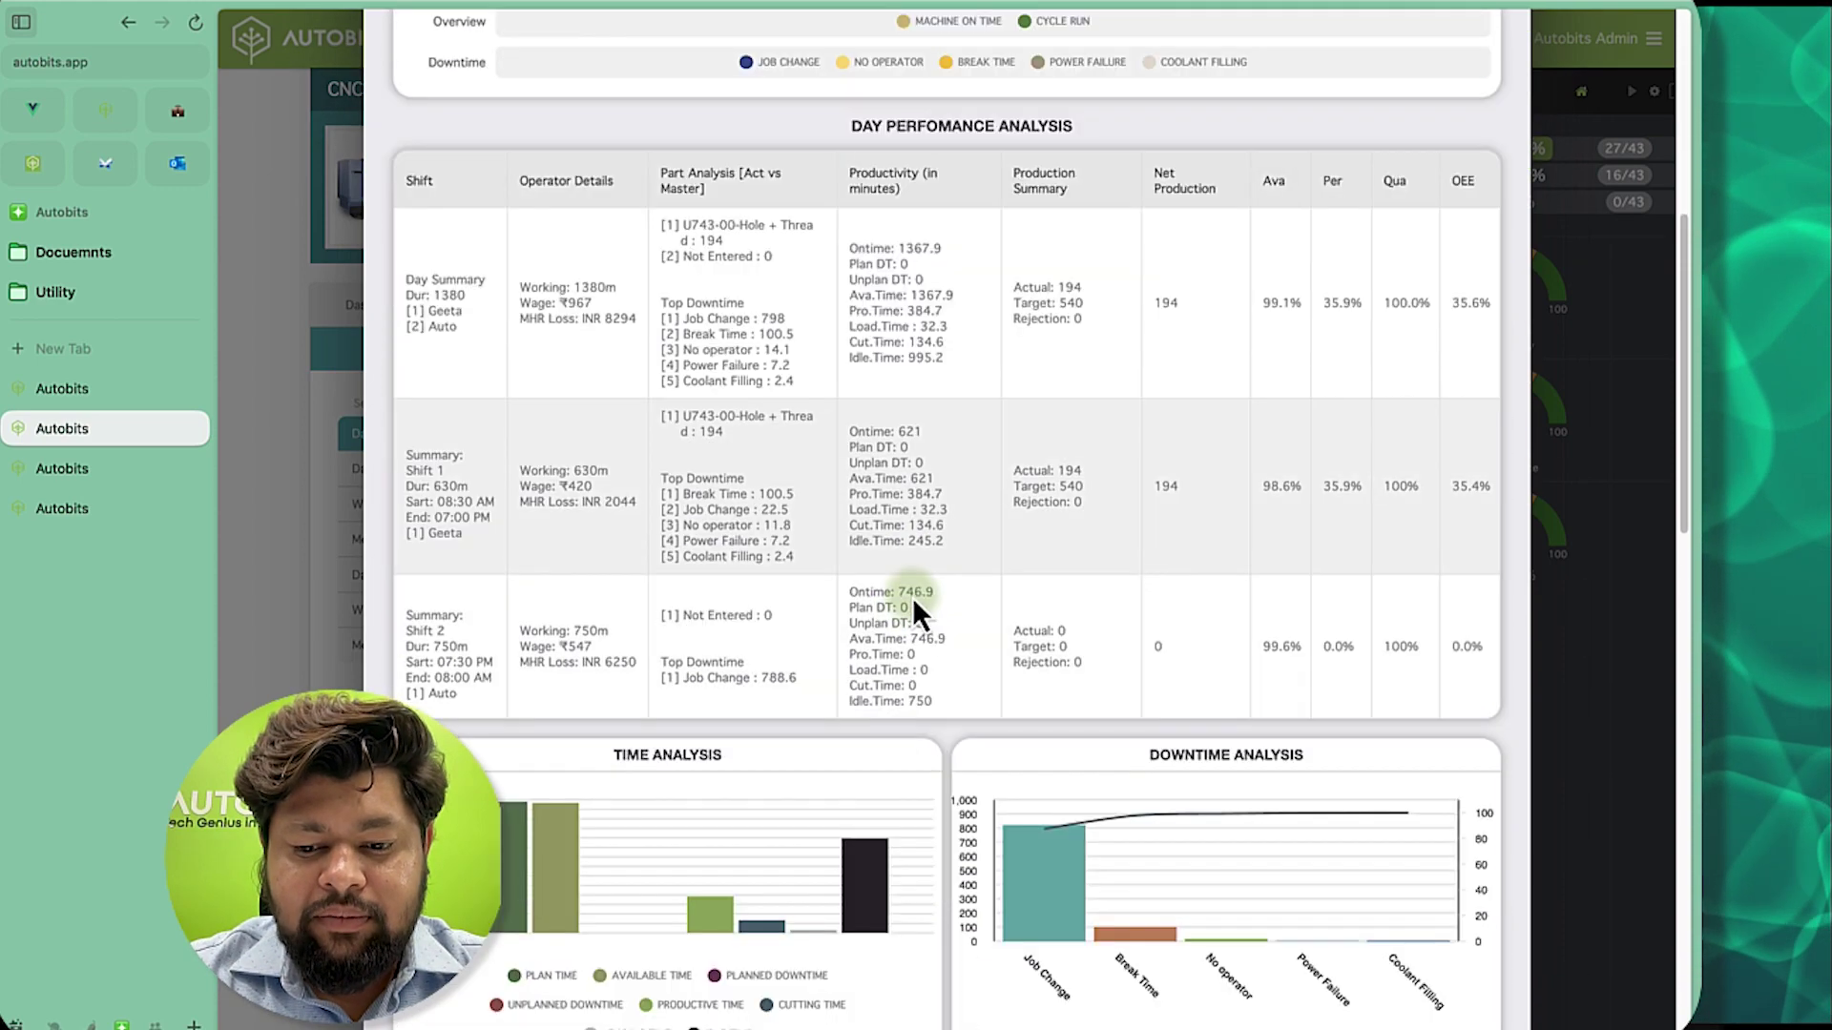
scroll(912, 597, down, 5)
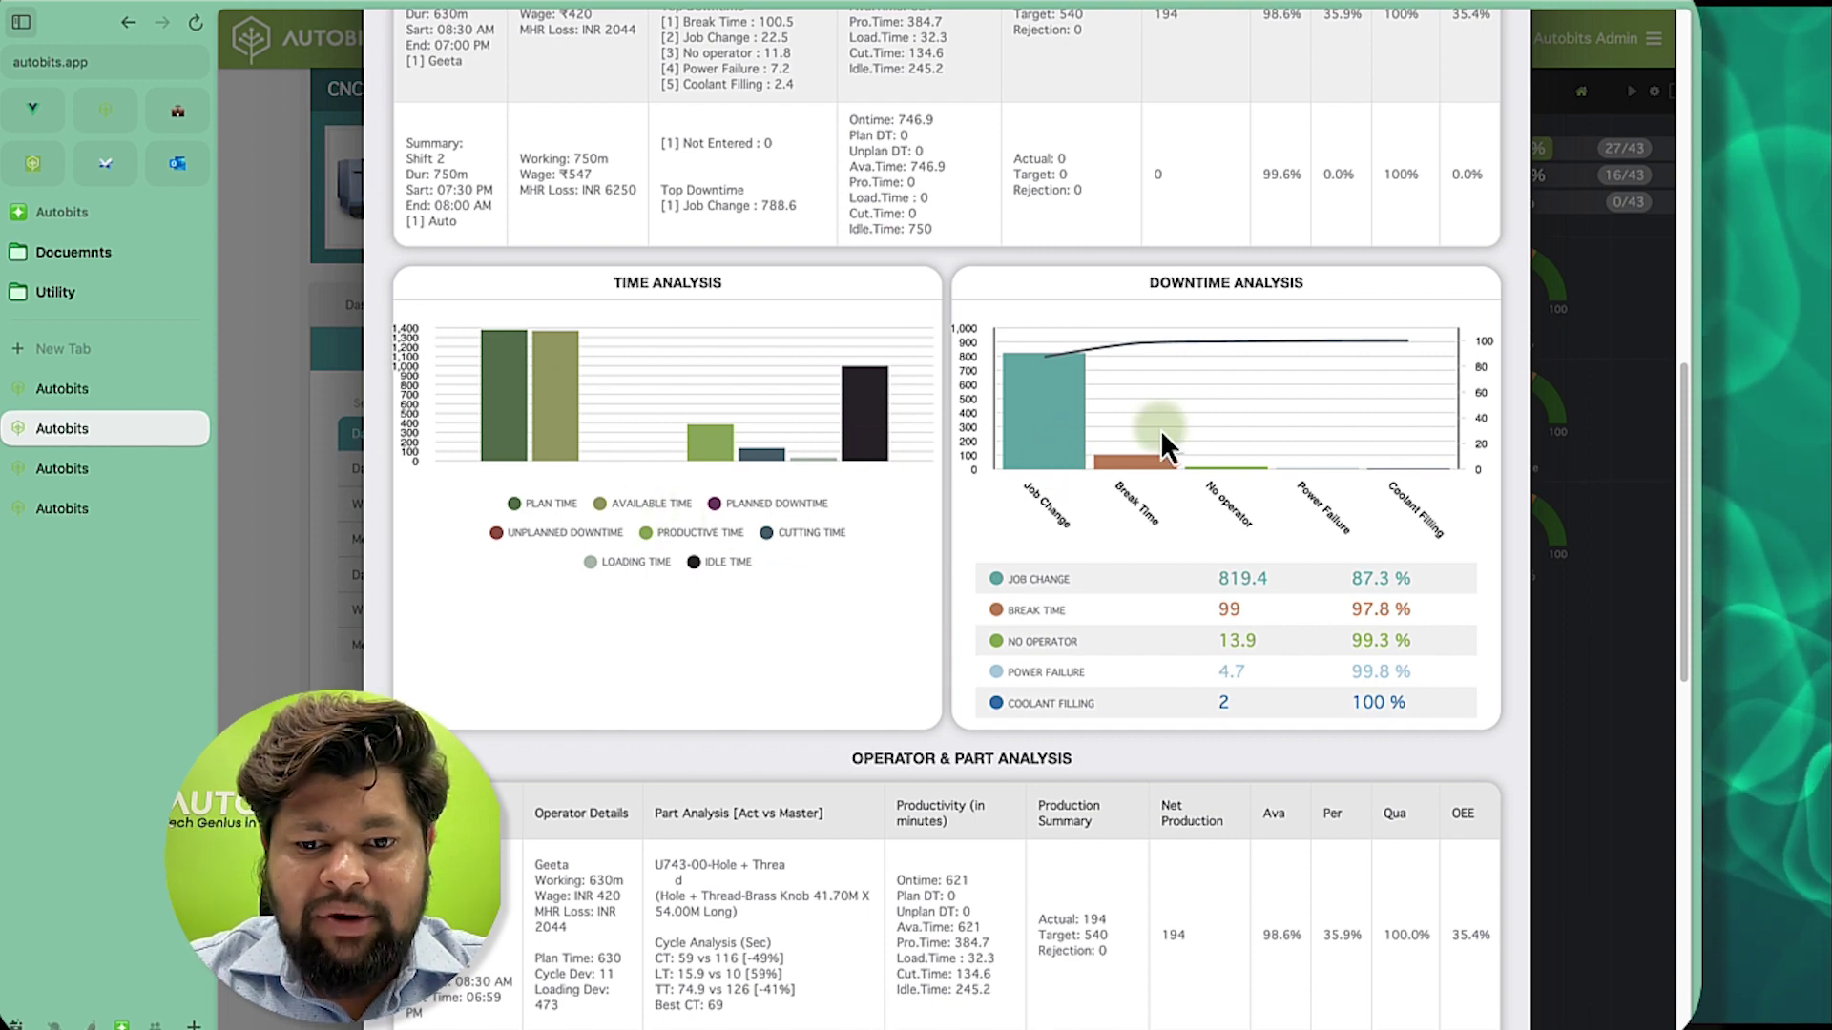
scroll(1073, 618, down, 2)
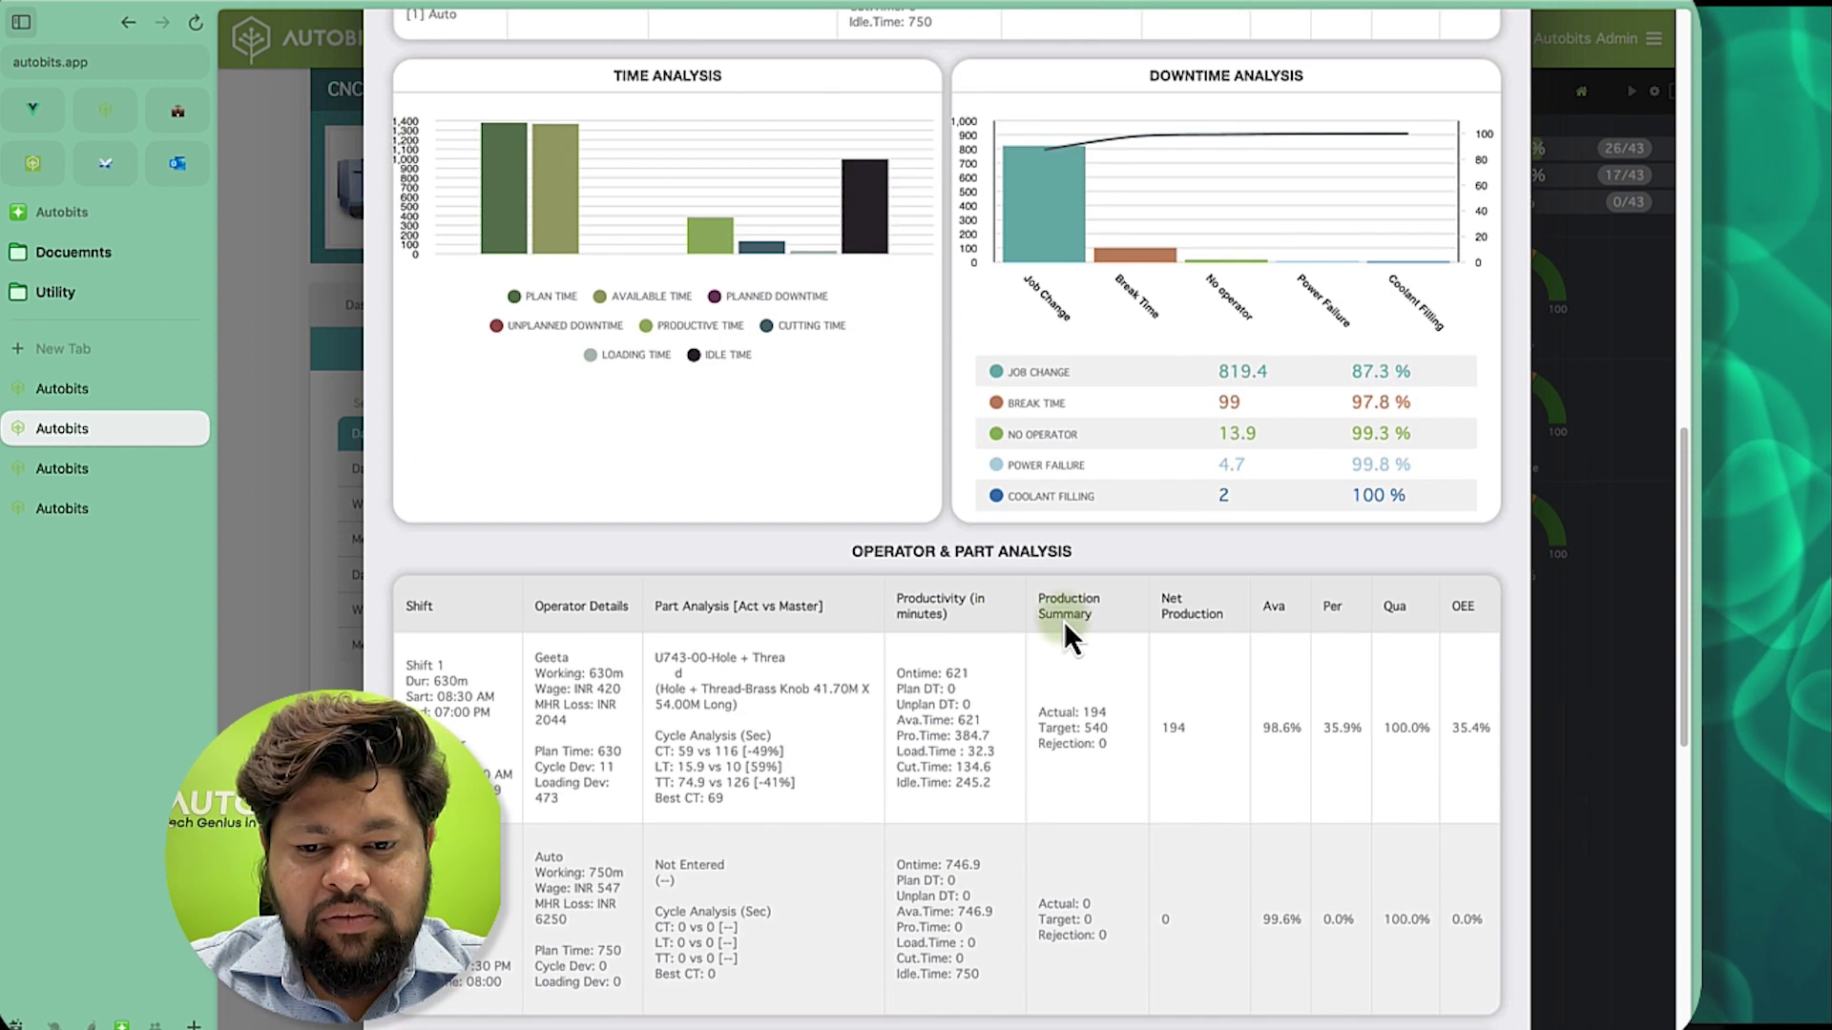
scroll(844, 648, down, 2)
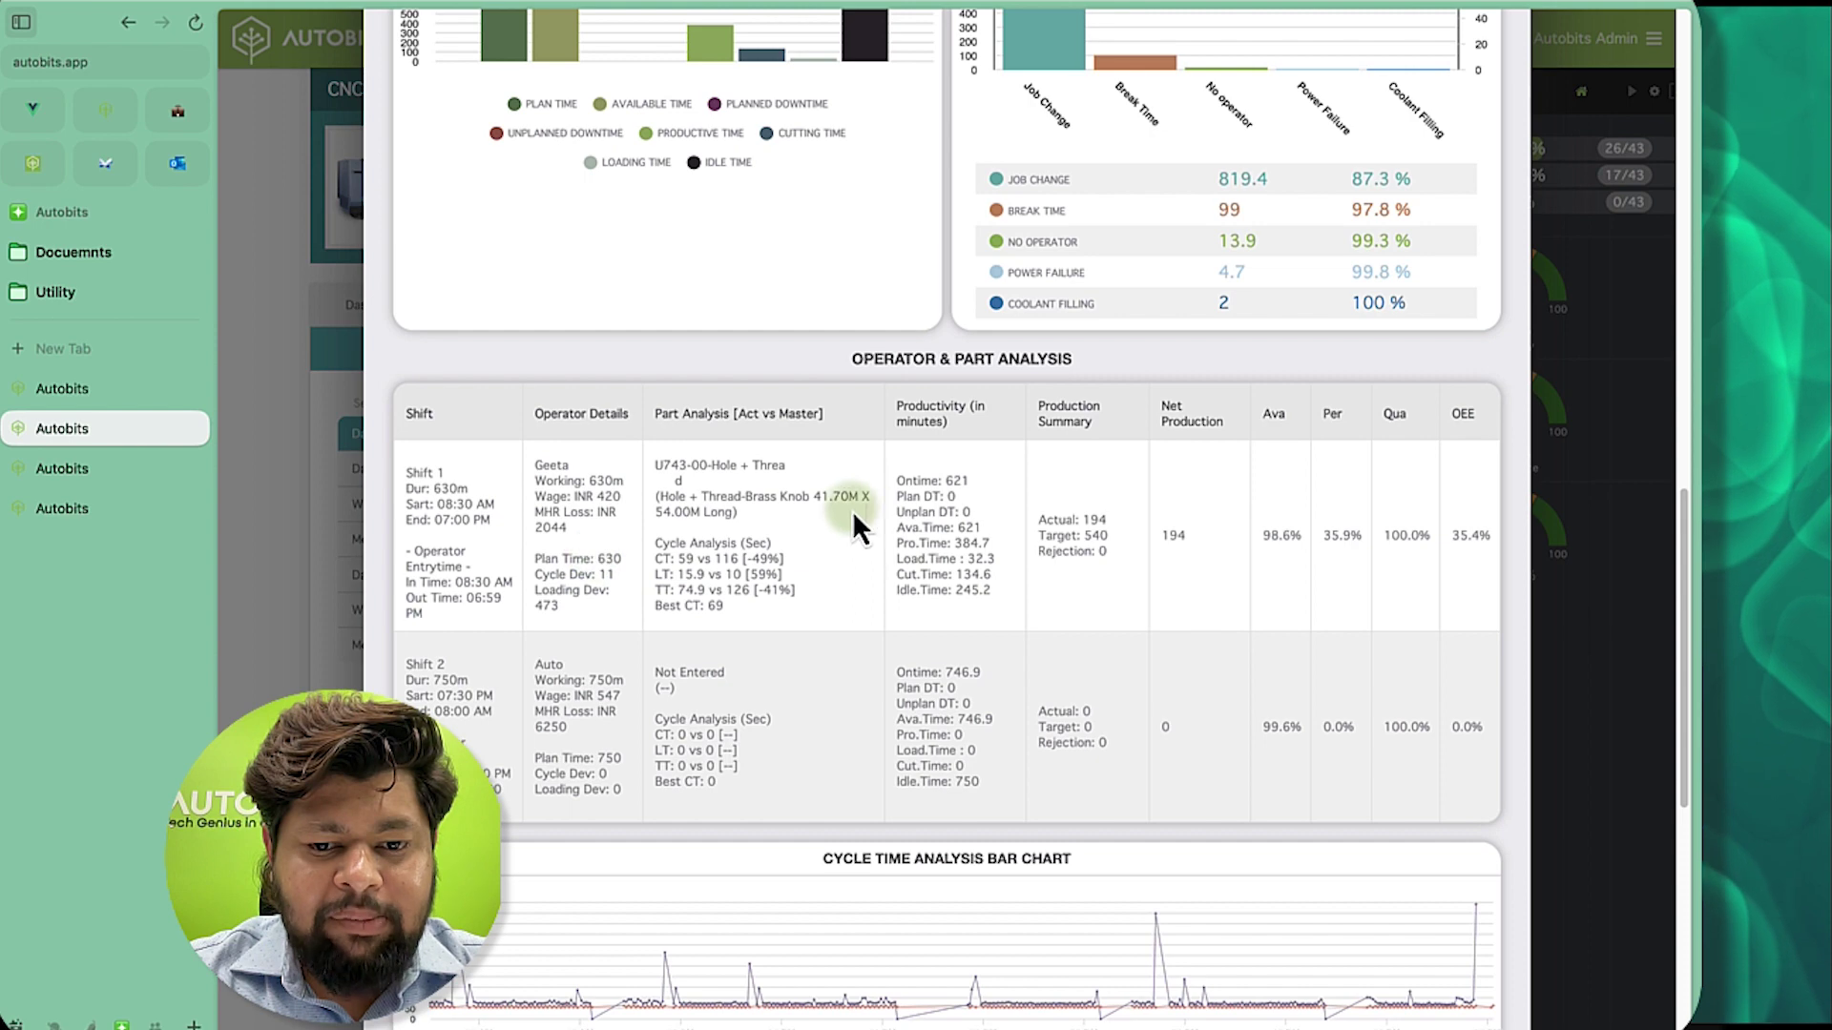
scroll(1173, 659, down, 4)
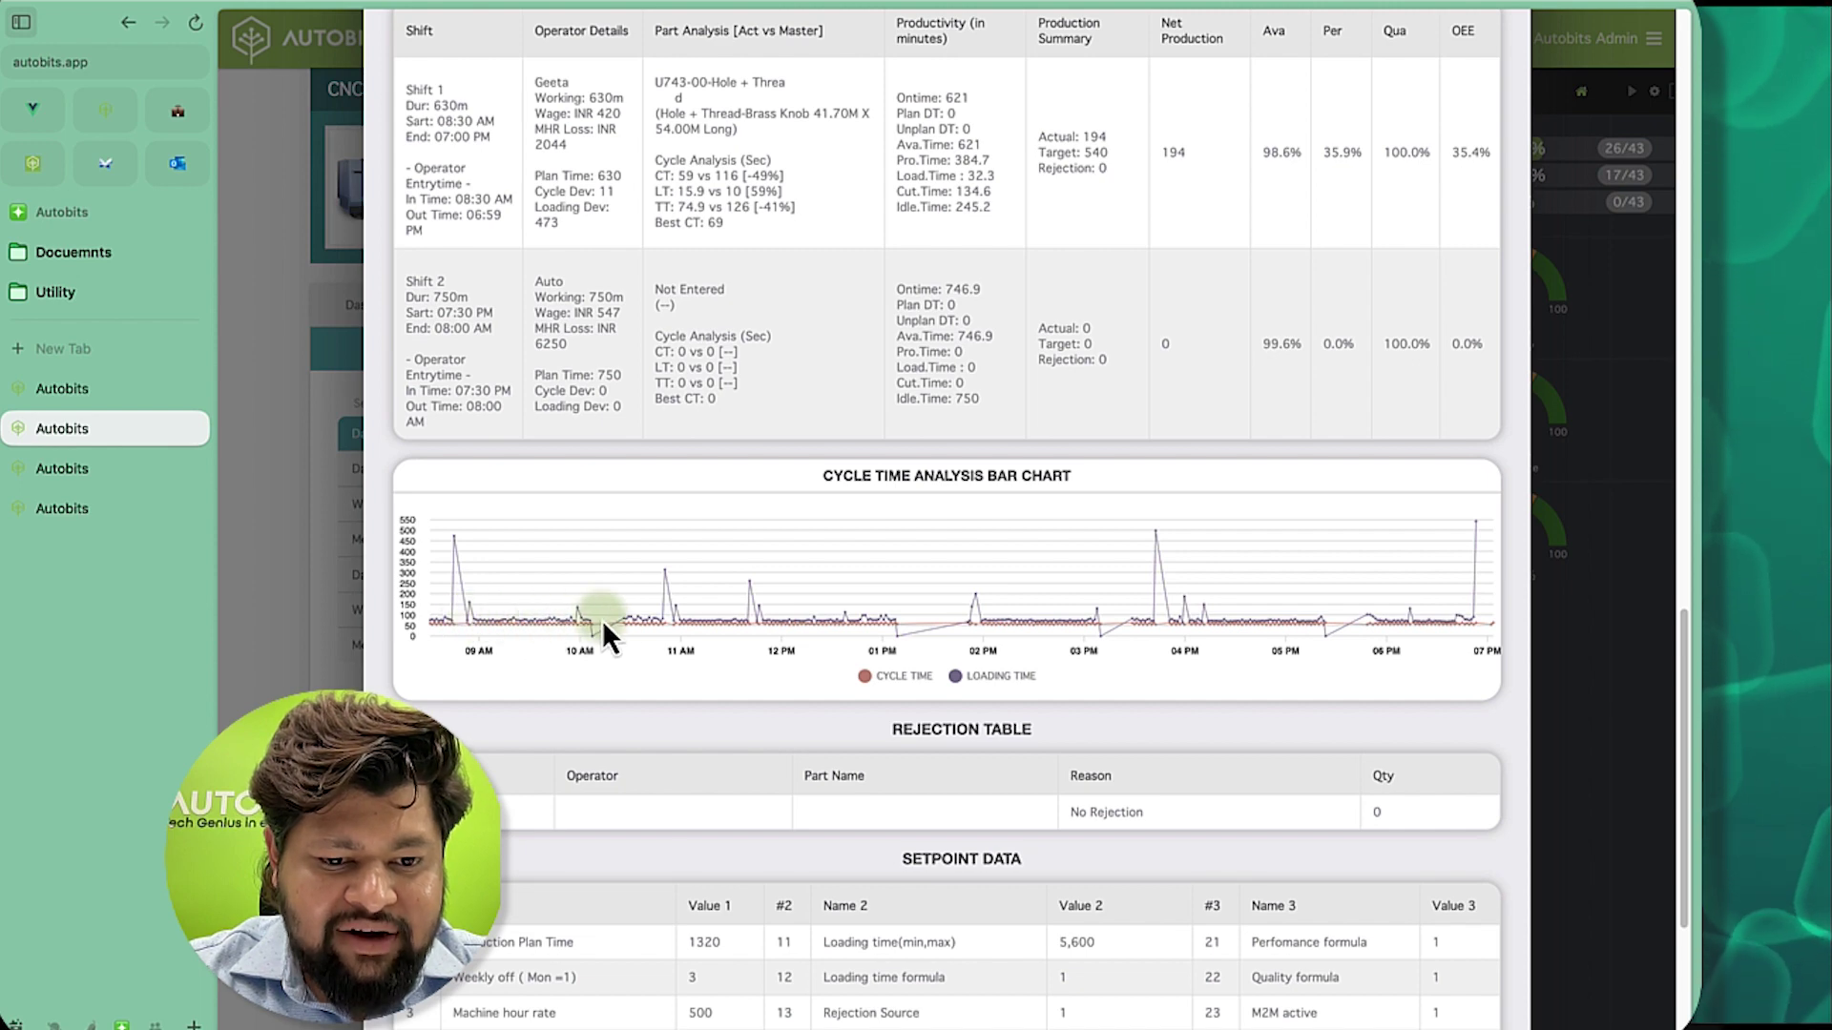
scroll(1183, 630, down, 3)
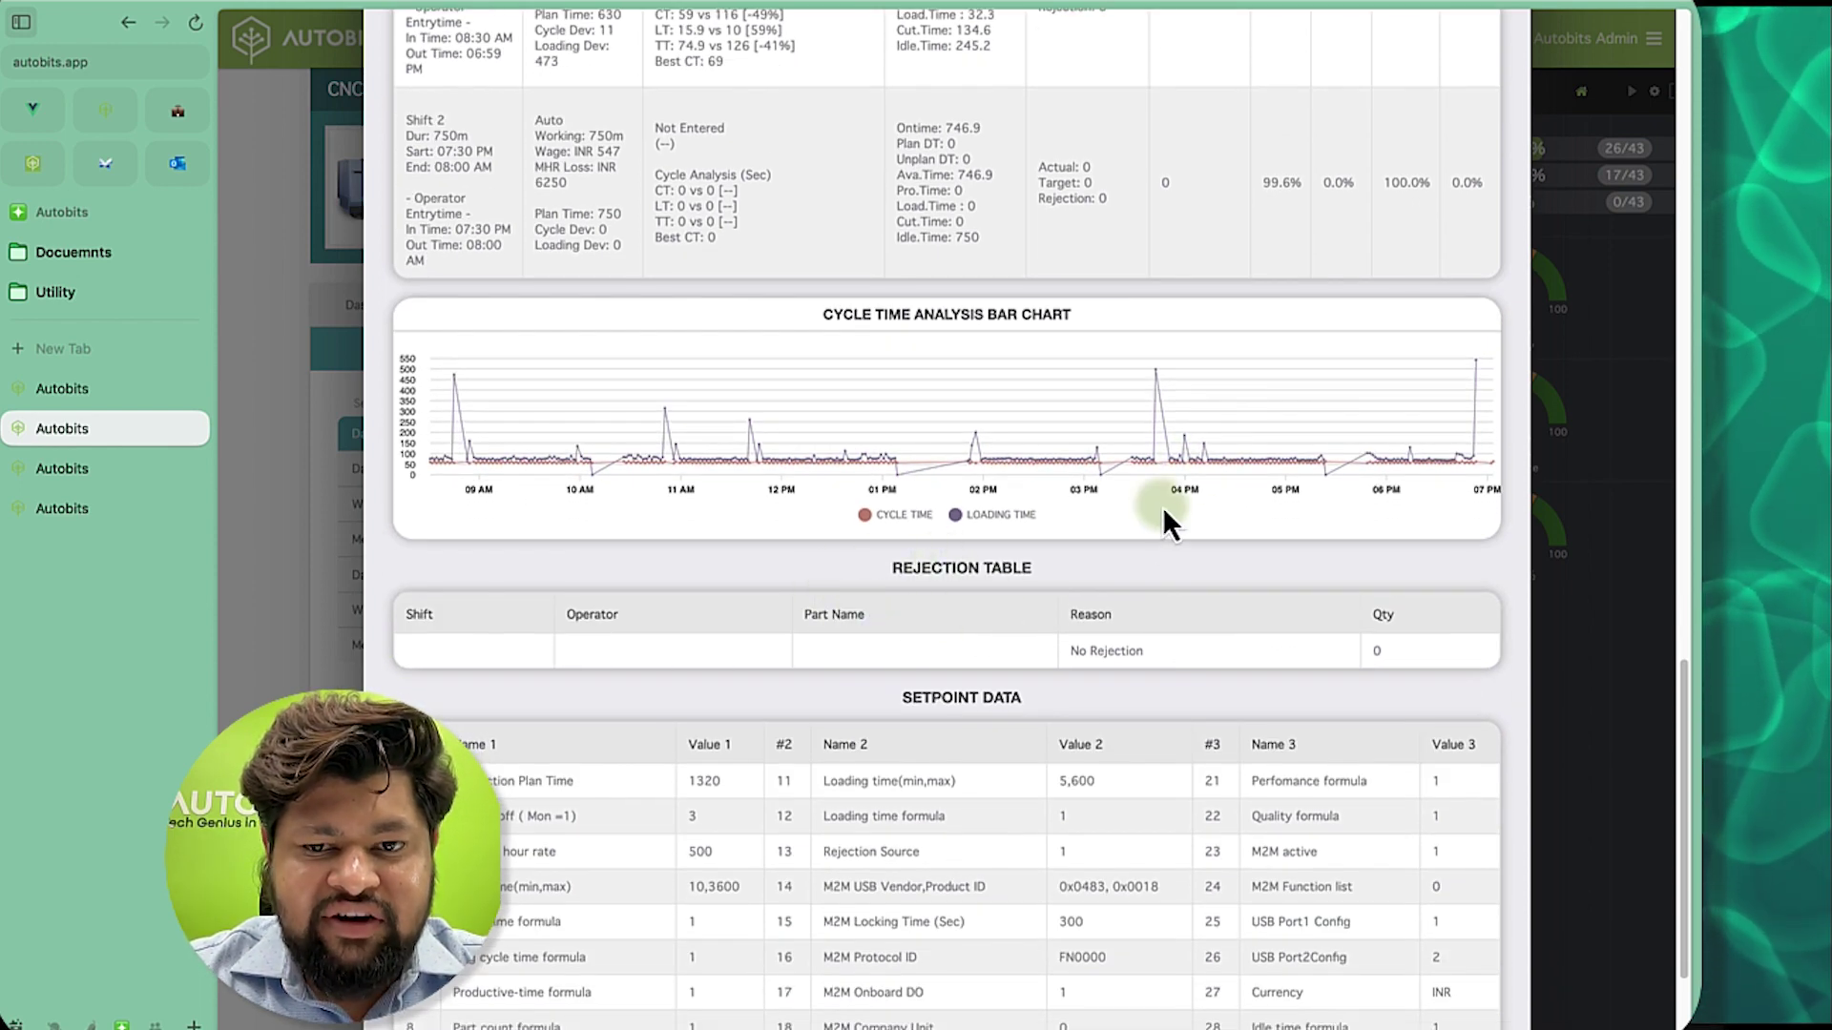
scroll(1162, 510, up, 5)
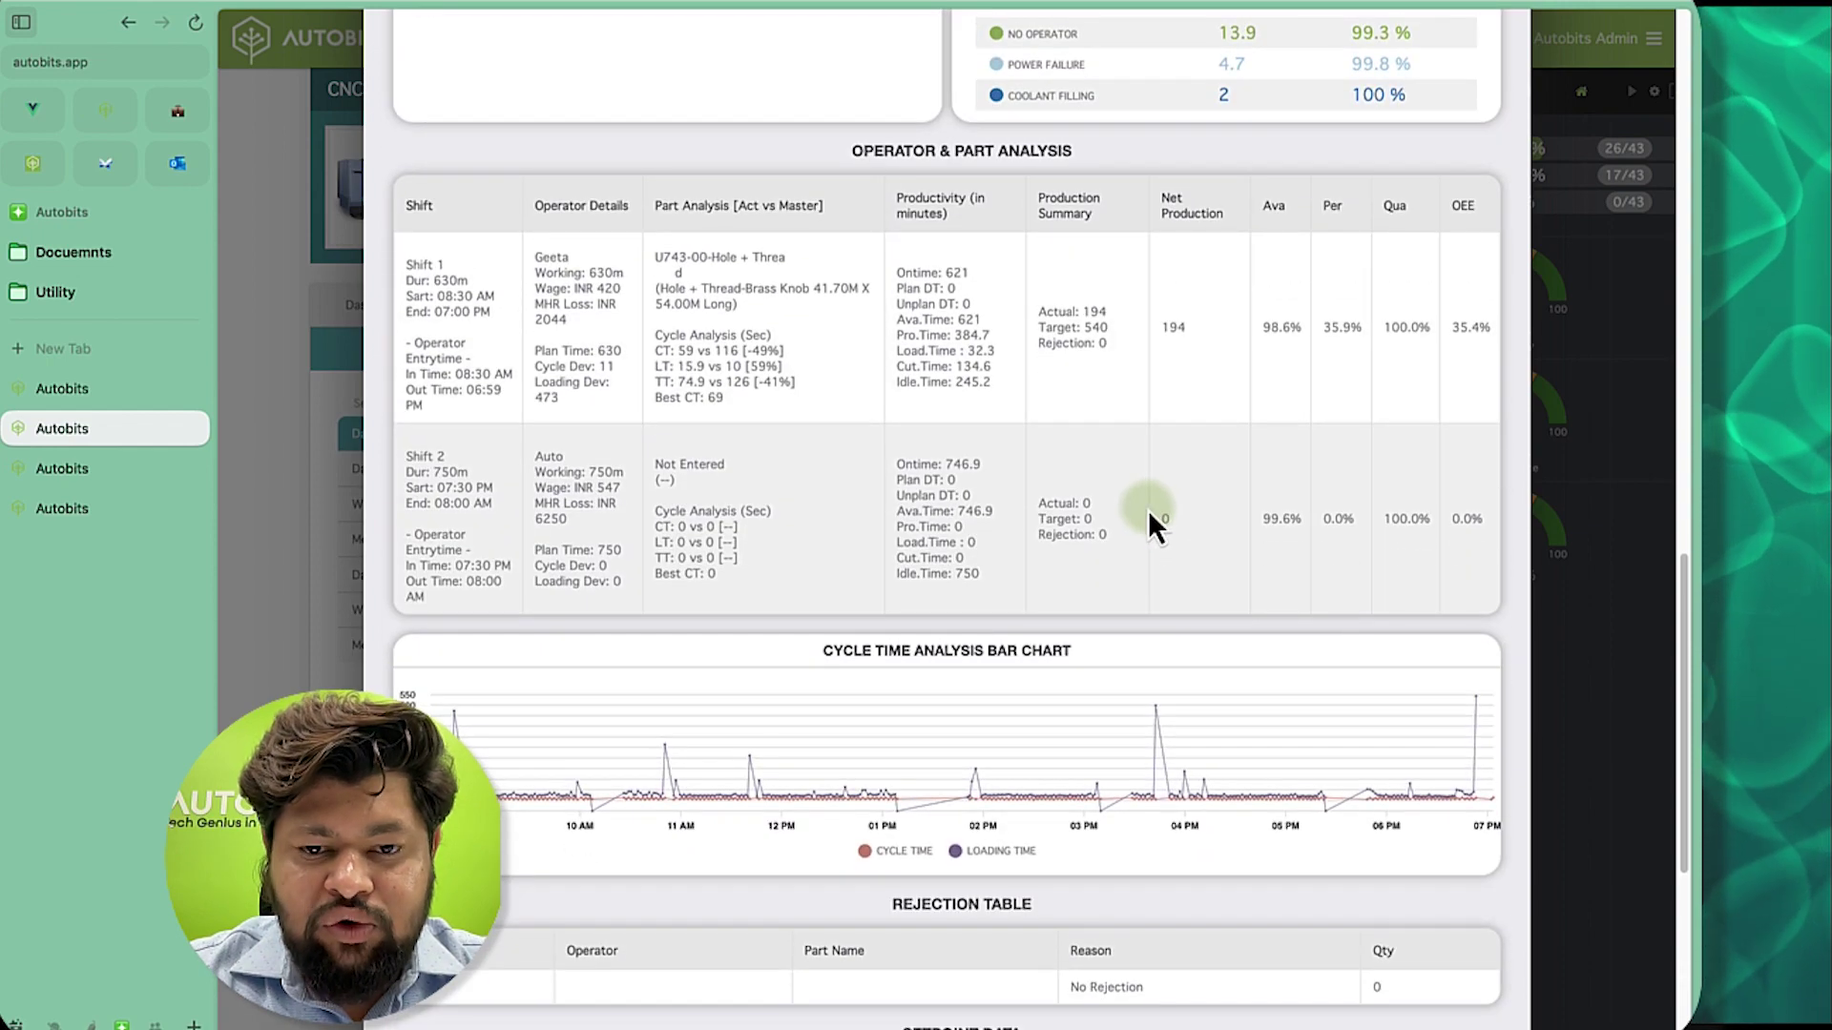
scroll(1148, 516, up, 15)
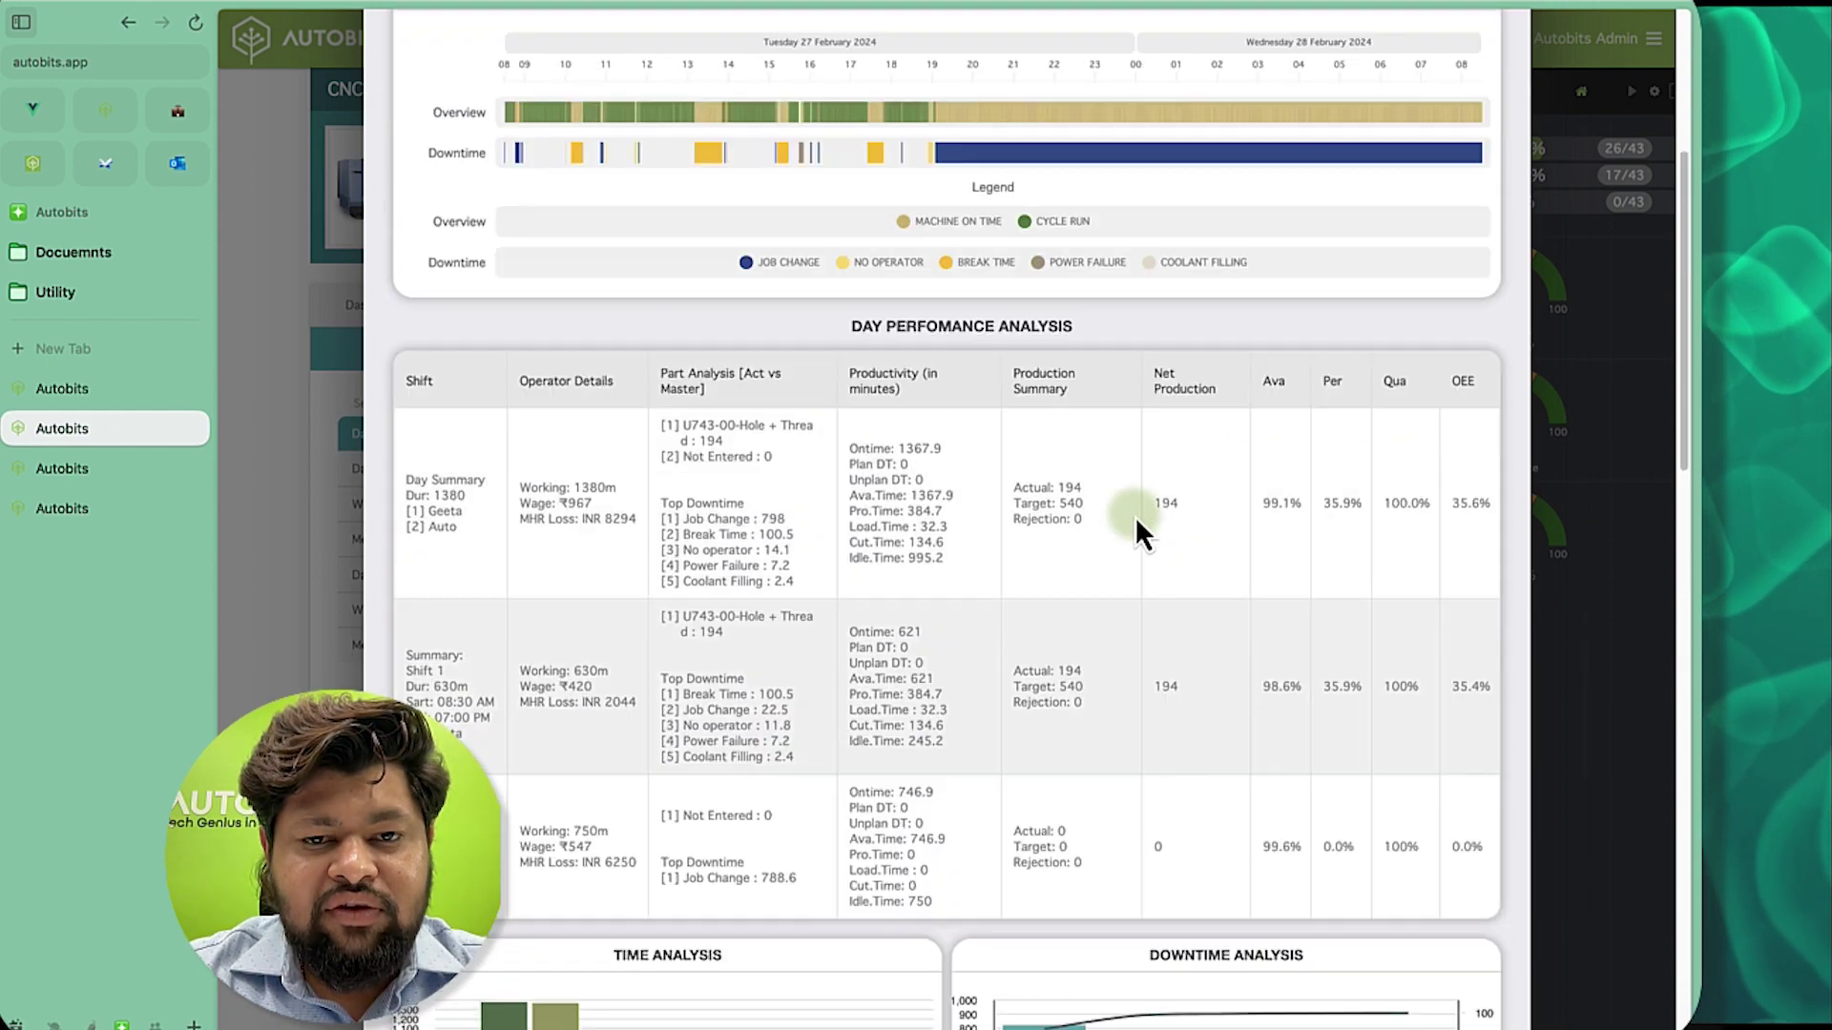
scroll(1136, 517, up, 6)
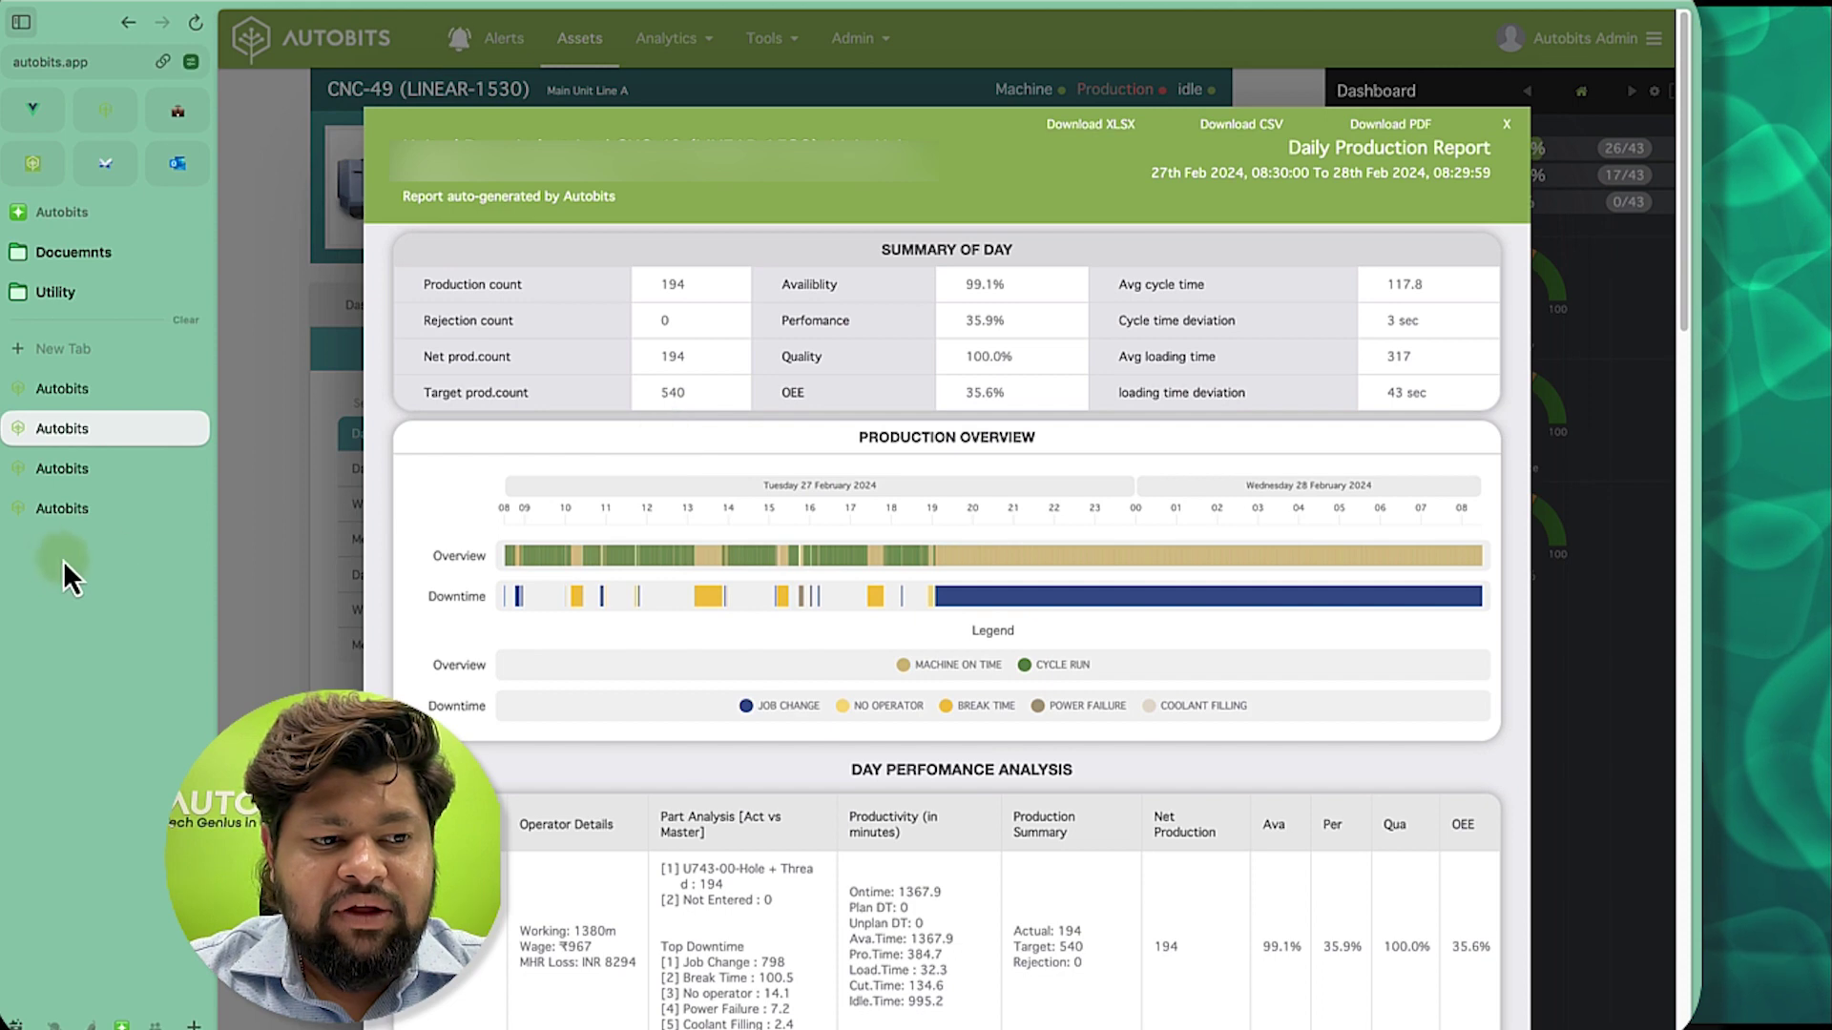
Switch to the live shift dashboard showing 2.0K parts, 58.6% availability and 42.7% OEE.
click(51, 507)
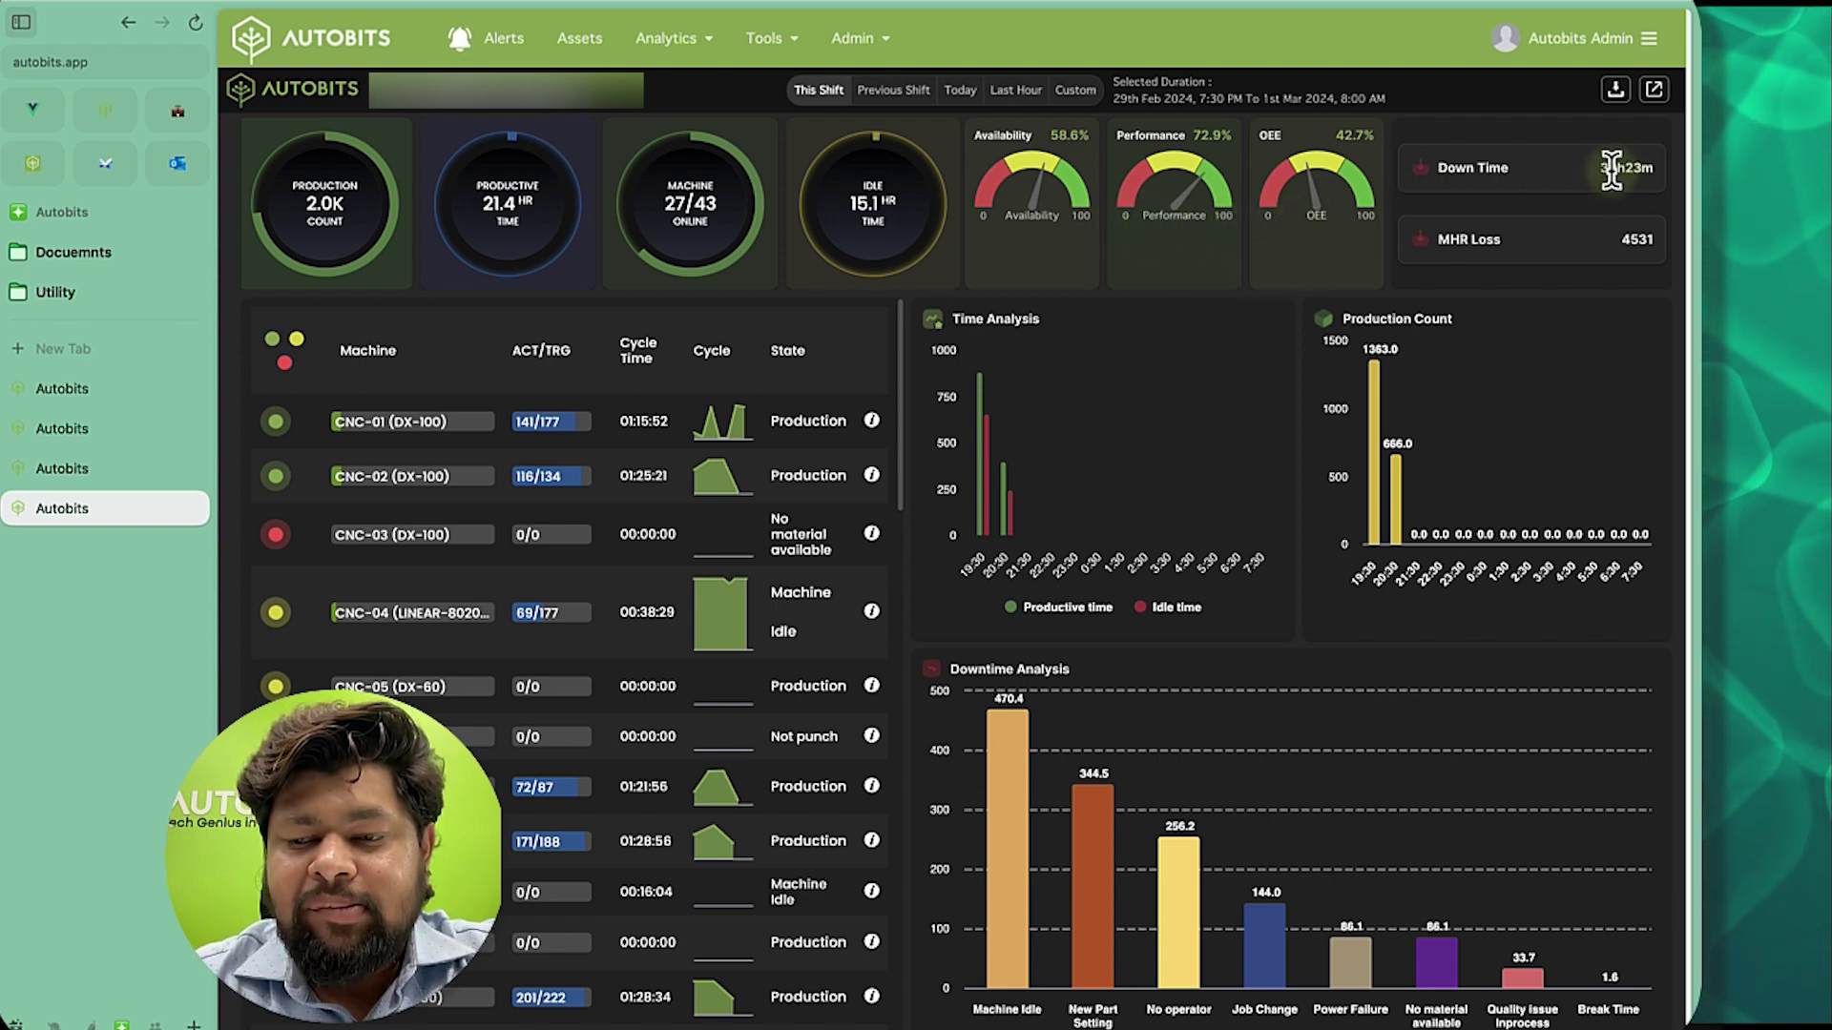
Point out the Down Time of 30h23m and the MHR Loss of 4531.
drag(1601, 167, 1630, 167)
click(1575, 243)
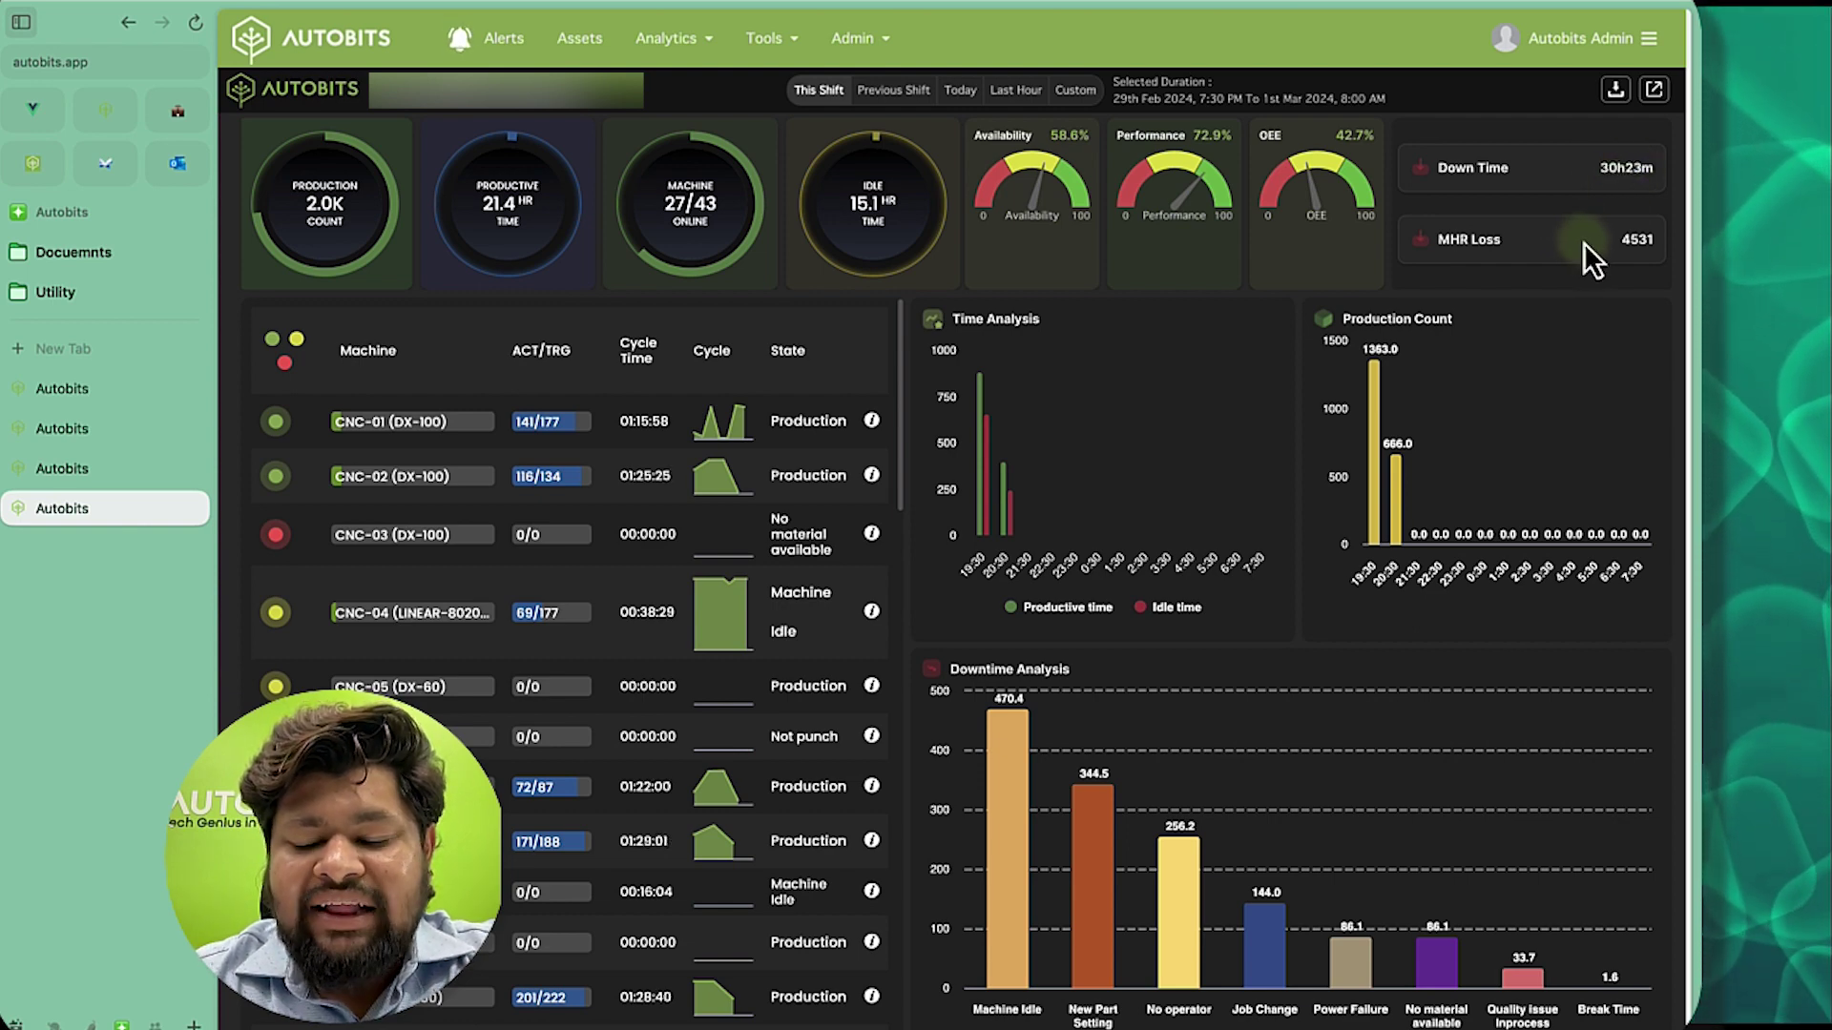
double_click(1630, 239)
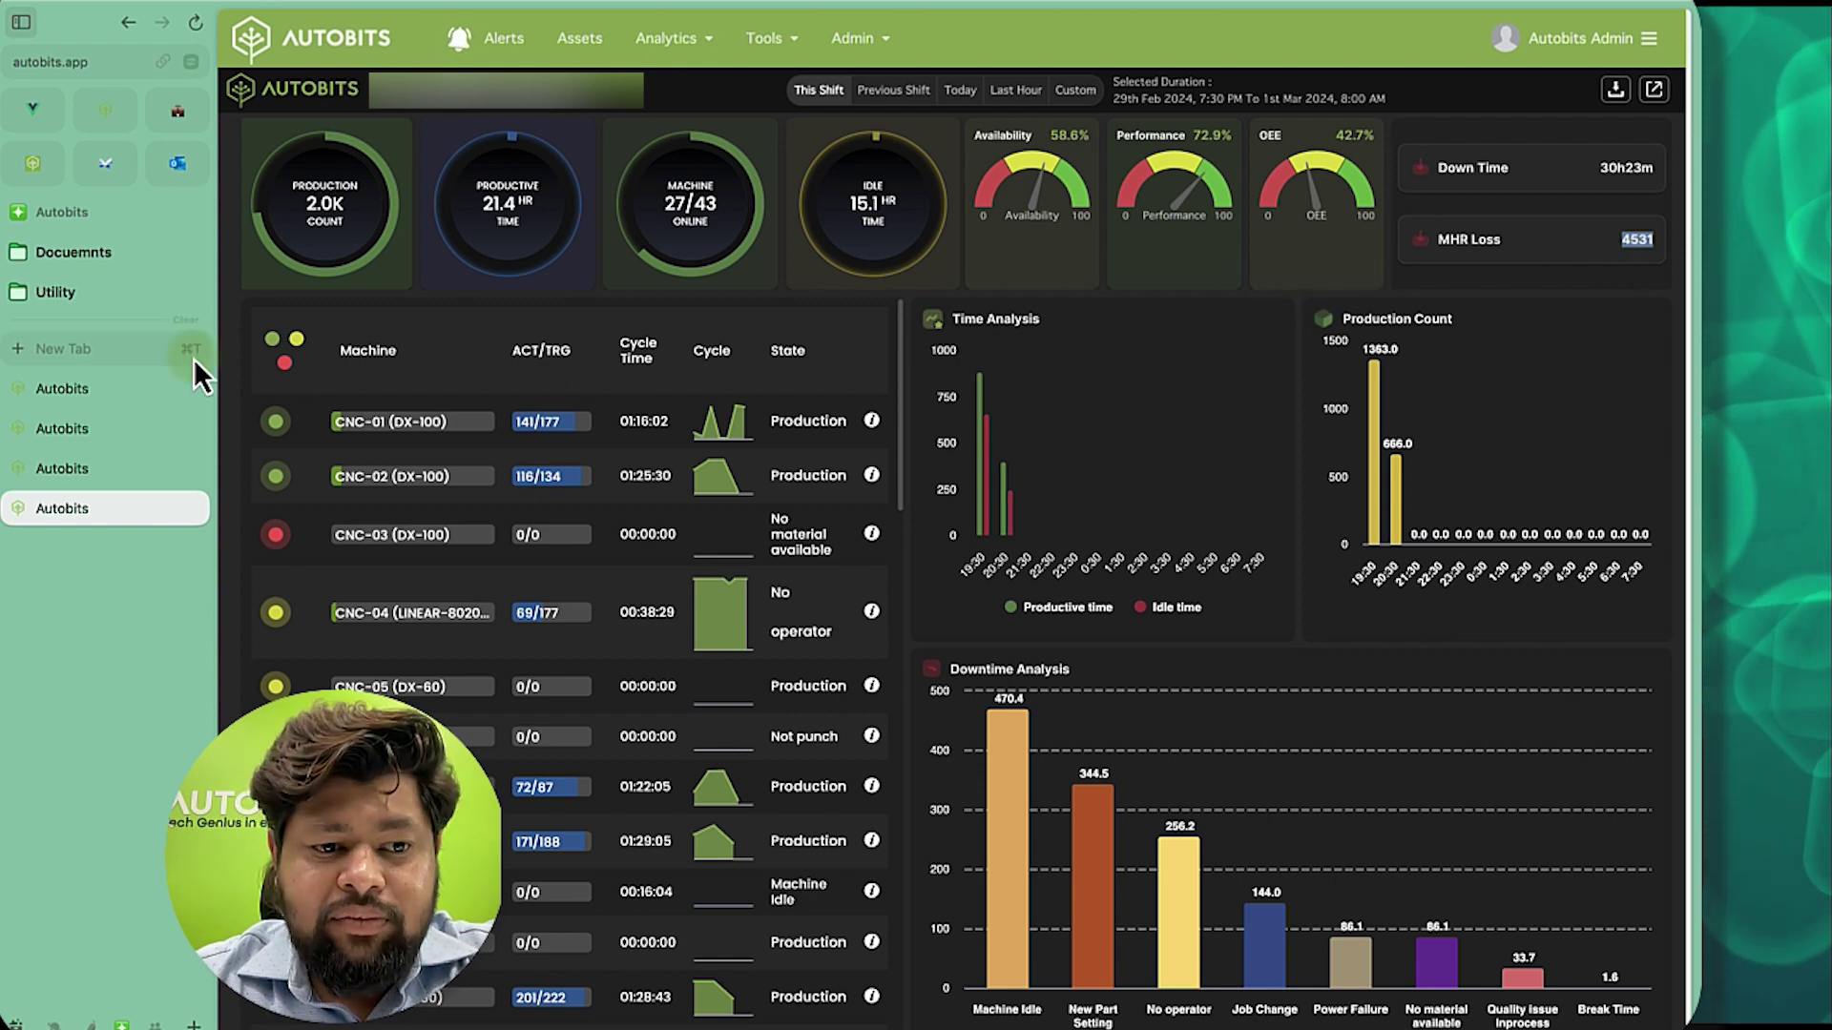
Scroll down the machine table and mark CNC-06's state text.
scroll(447, 603, down, 10)
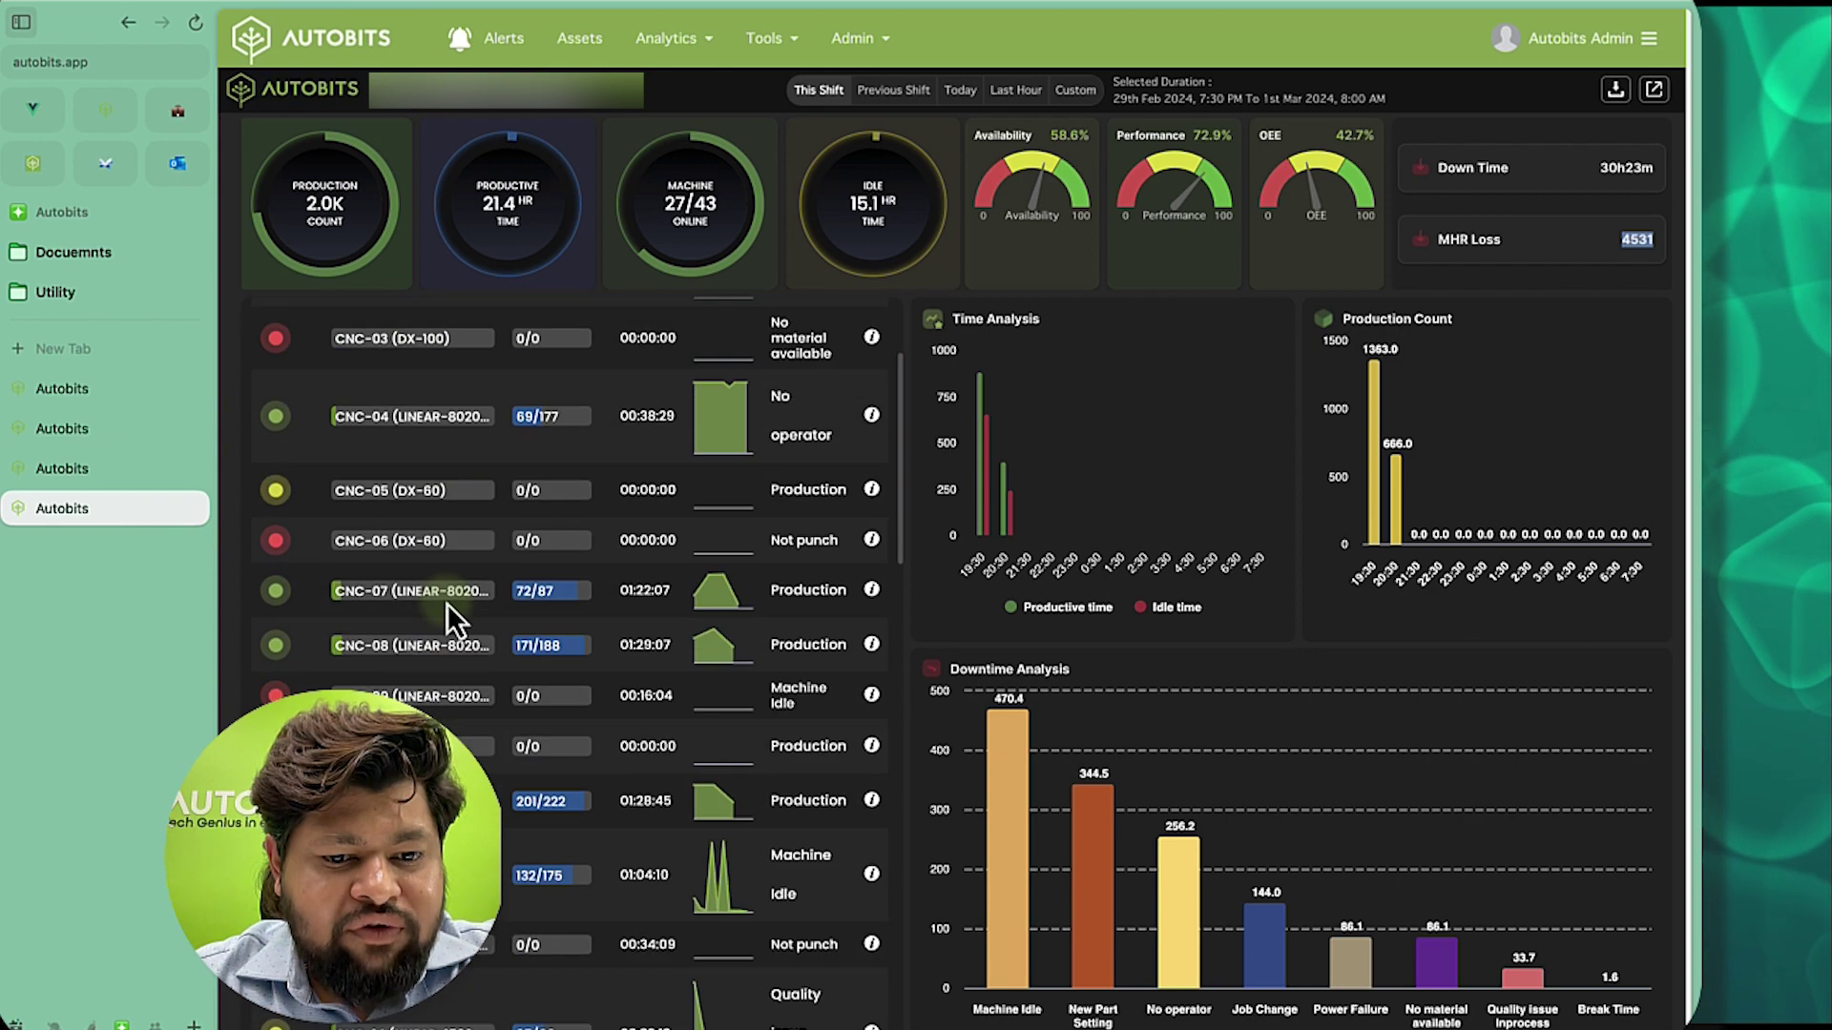
scroll(447, 603, down, 10)
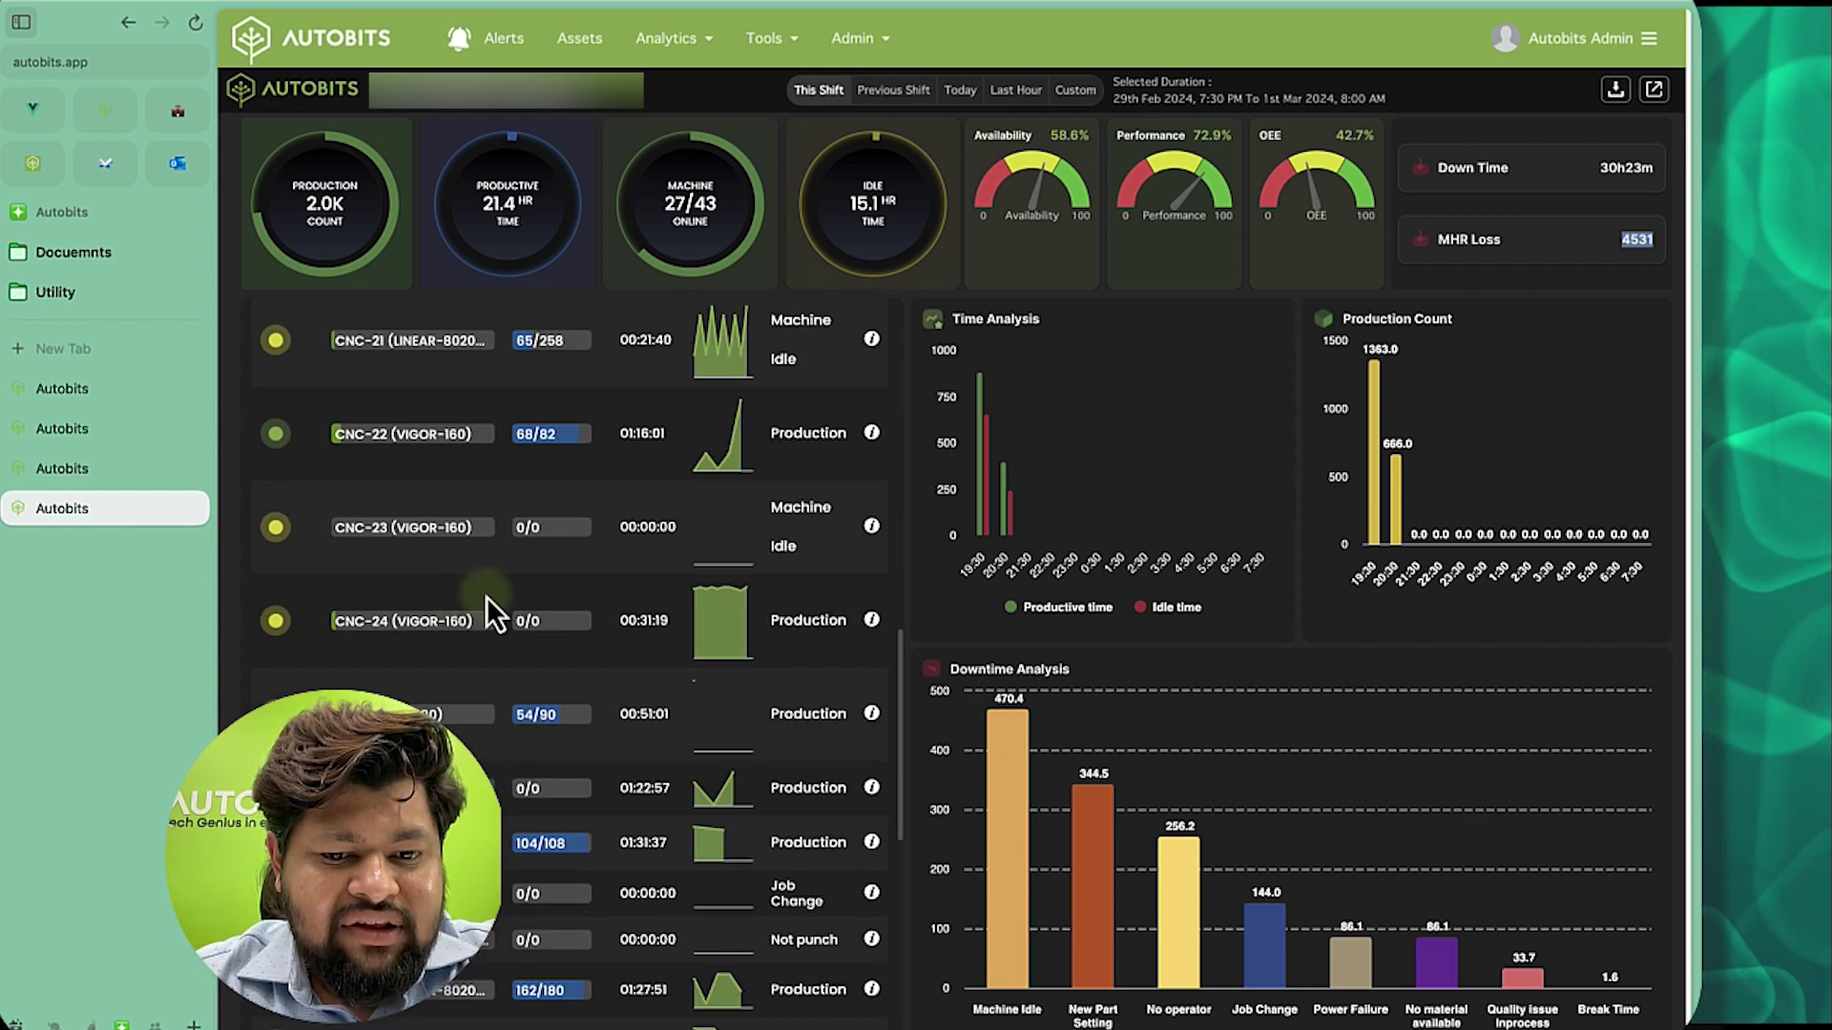
scroll(655, 616, up, 20)
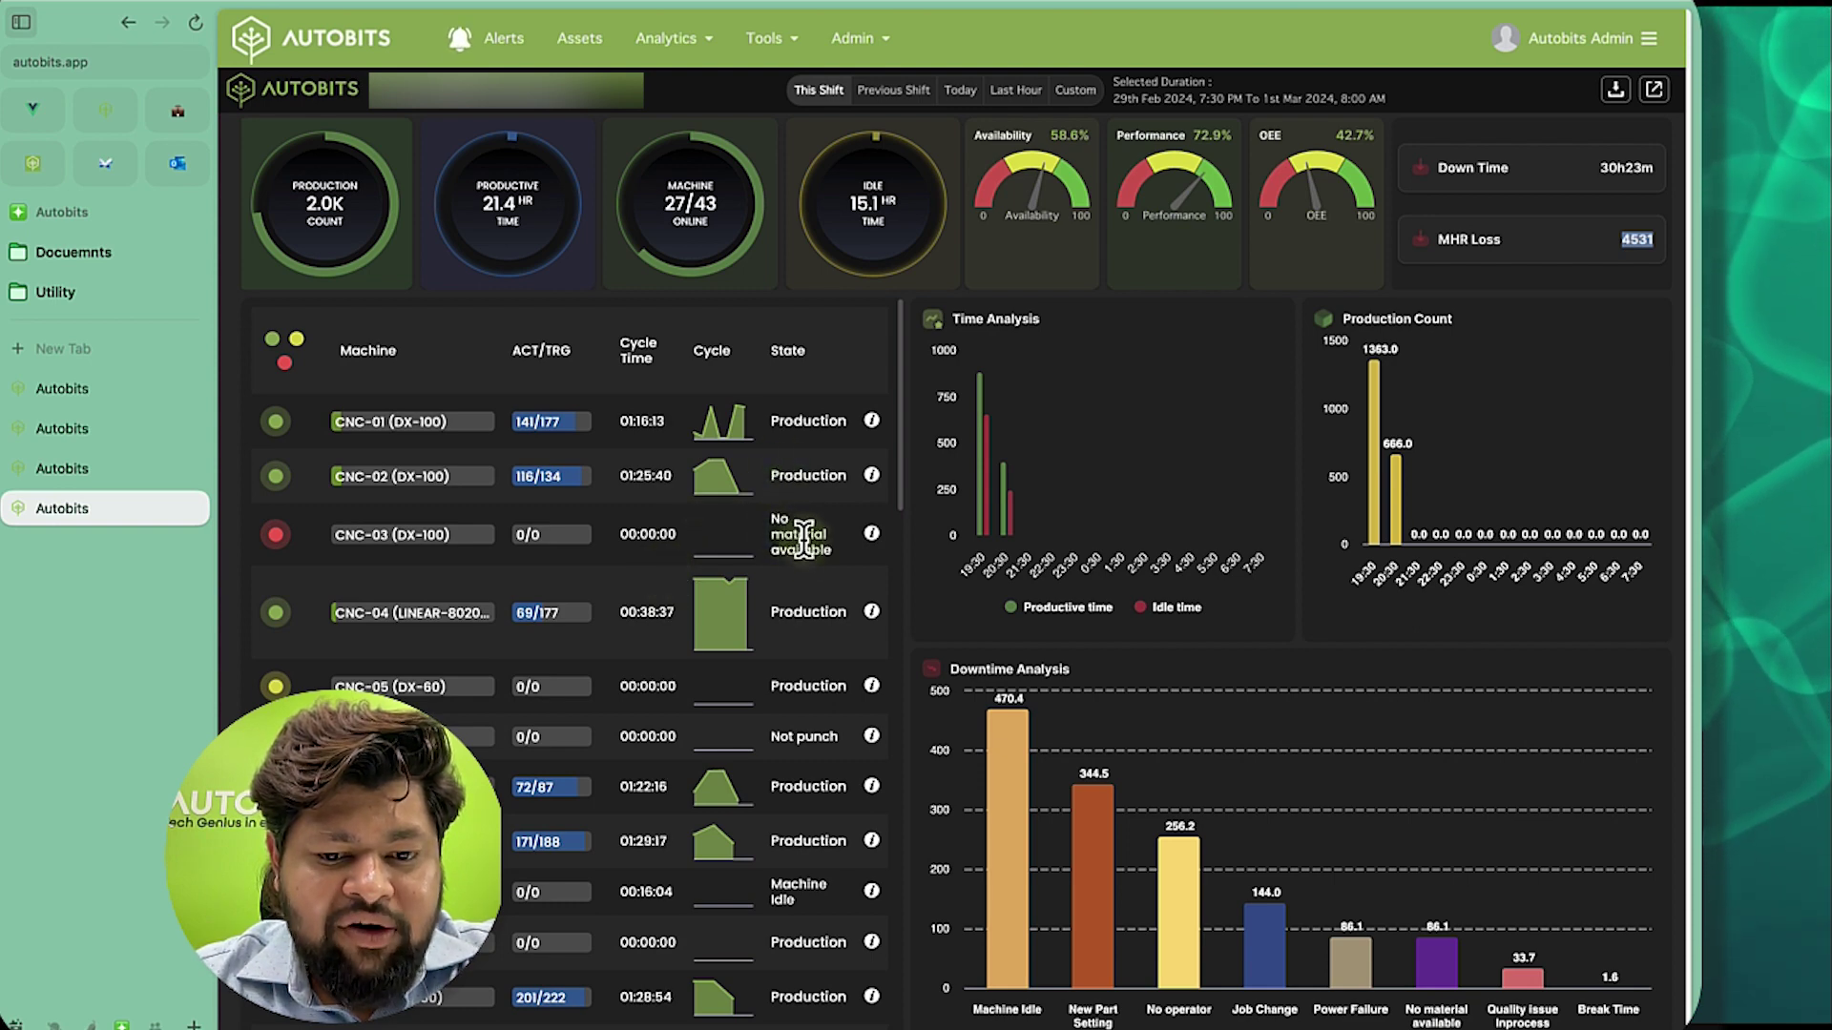
scroll(763, 668, down, 1)
scroll(761, 687, down, 2)
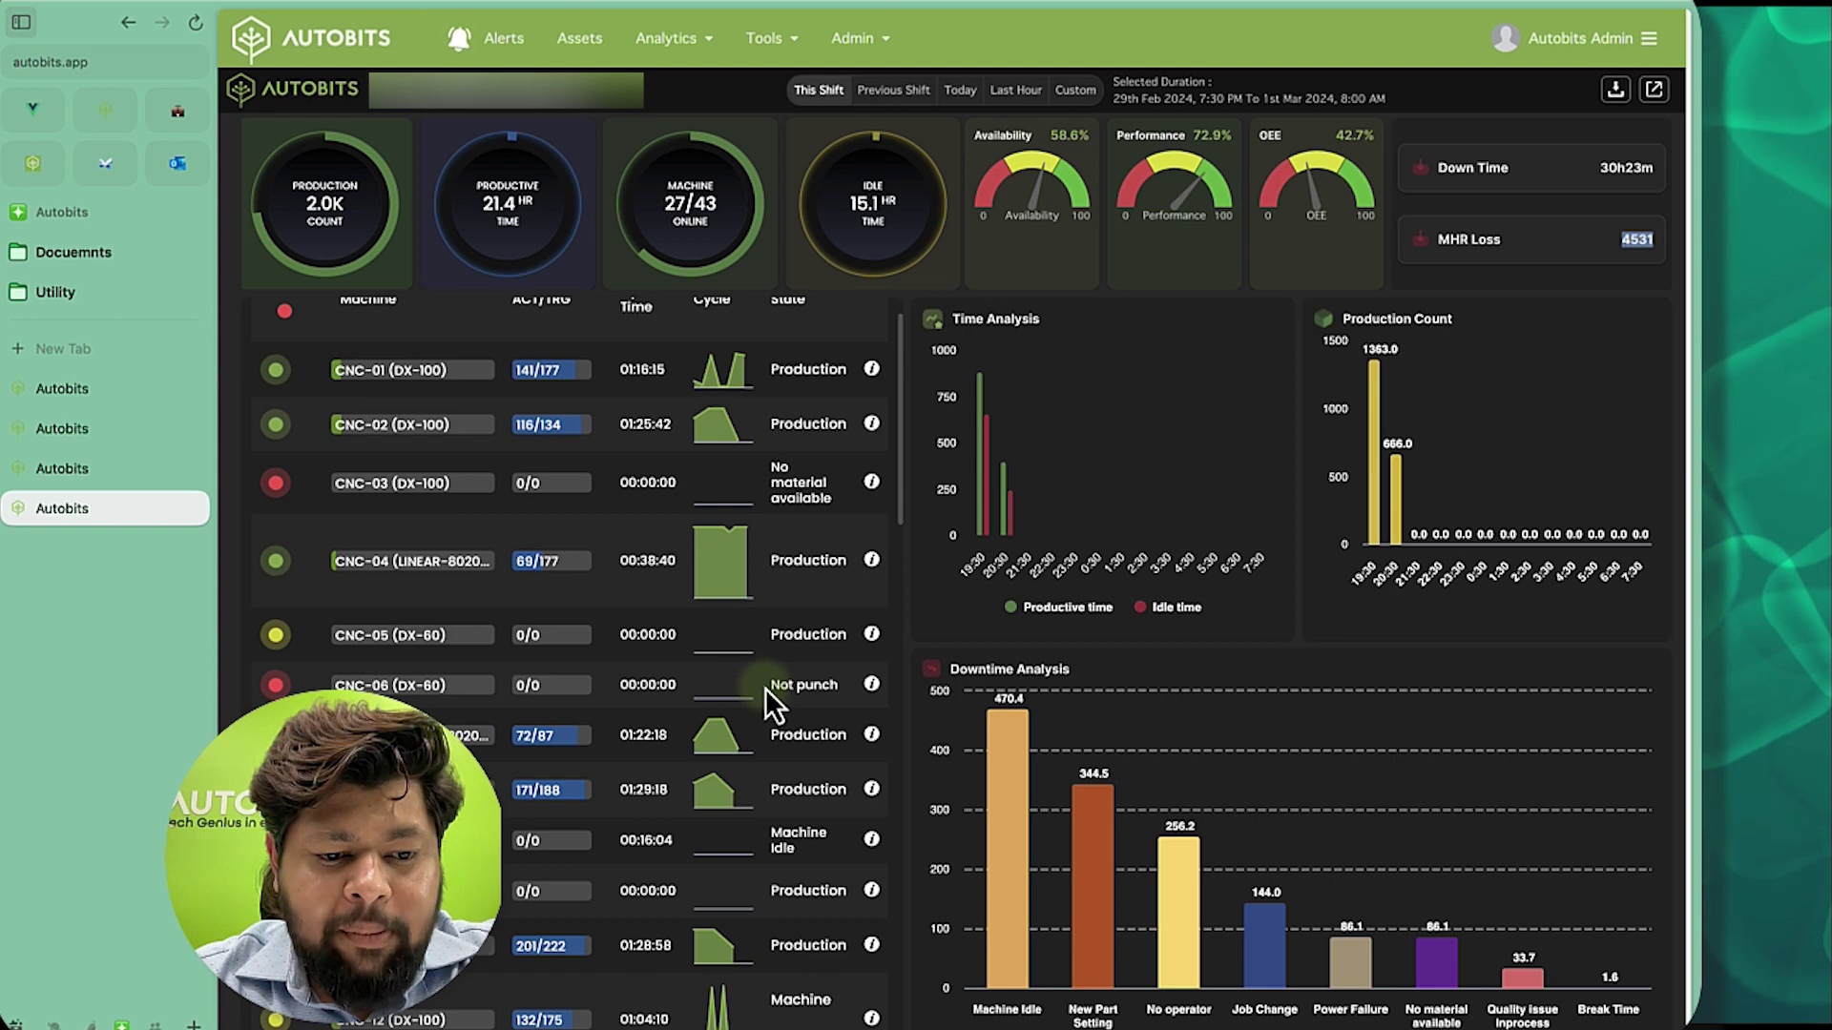
drag(767, 687, 829, 689)
click(826, 688)
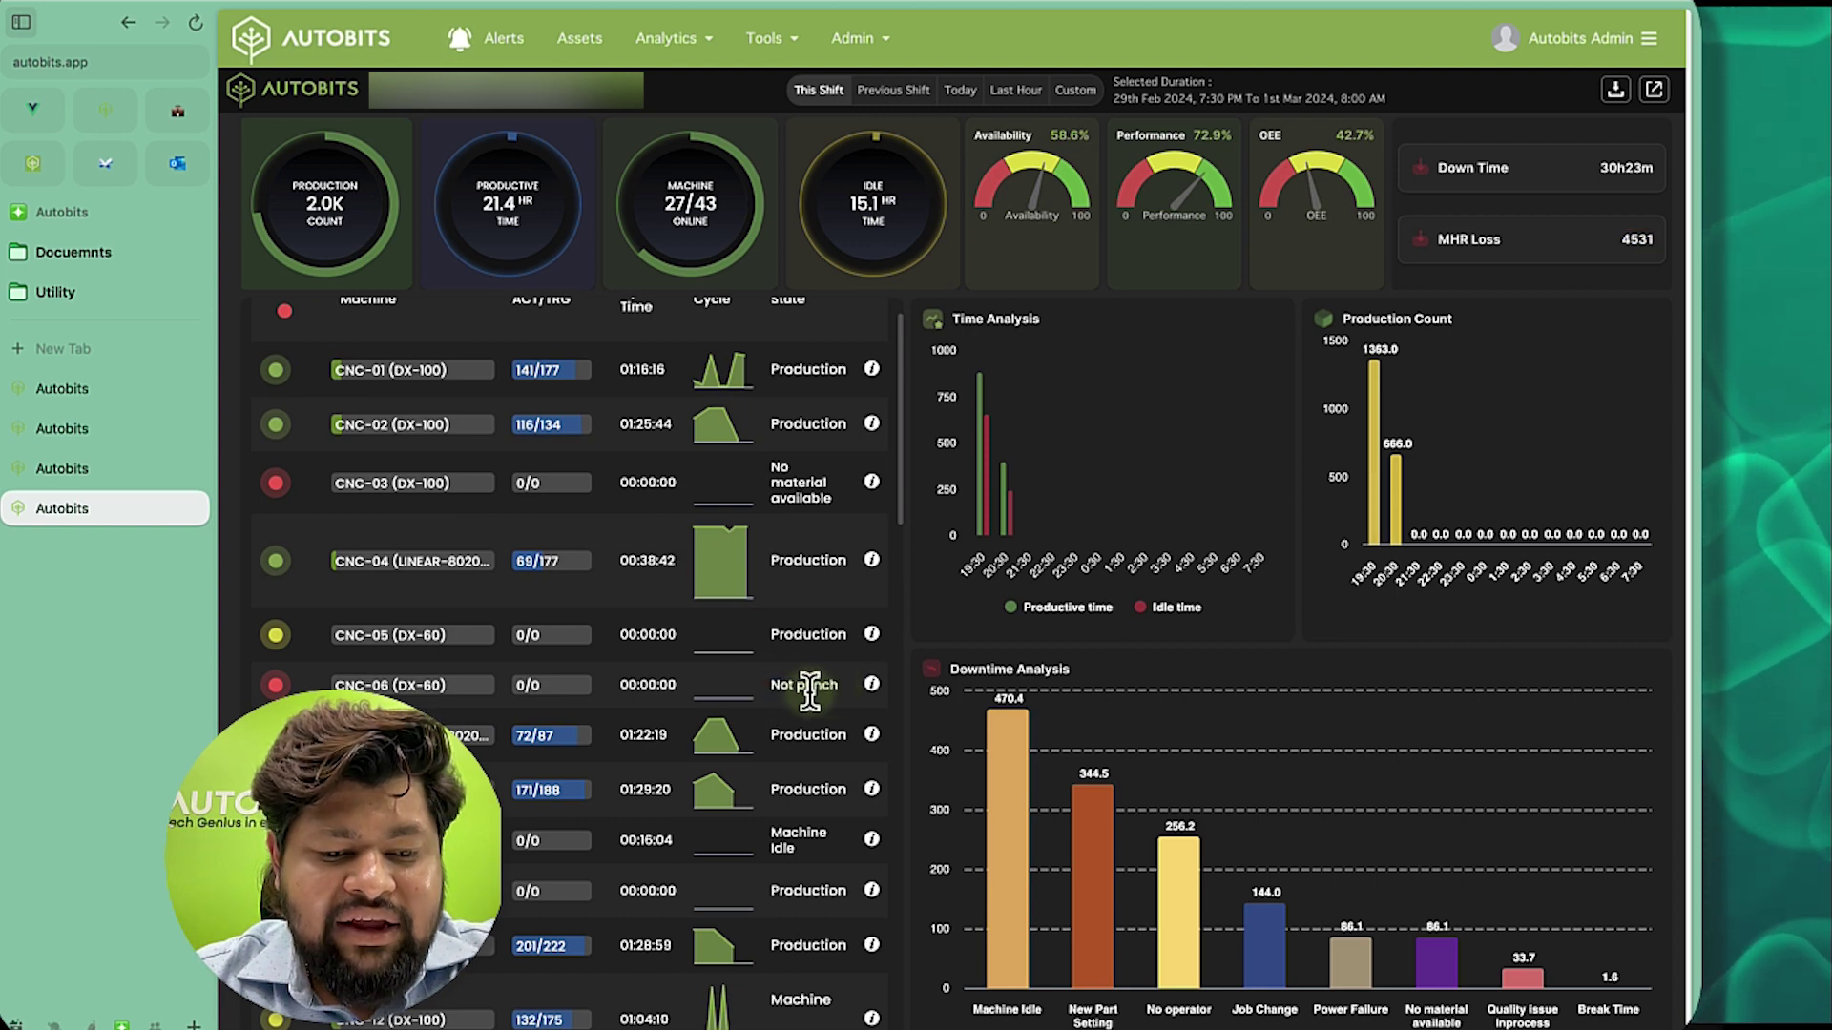
Mark CNC-01's target count of 177 in the machine table.
scroll(786, 684, down, 1)
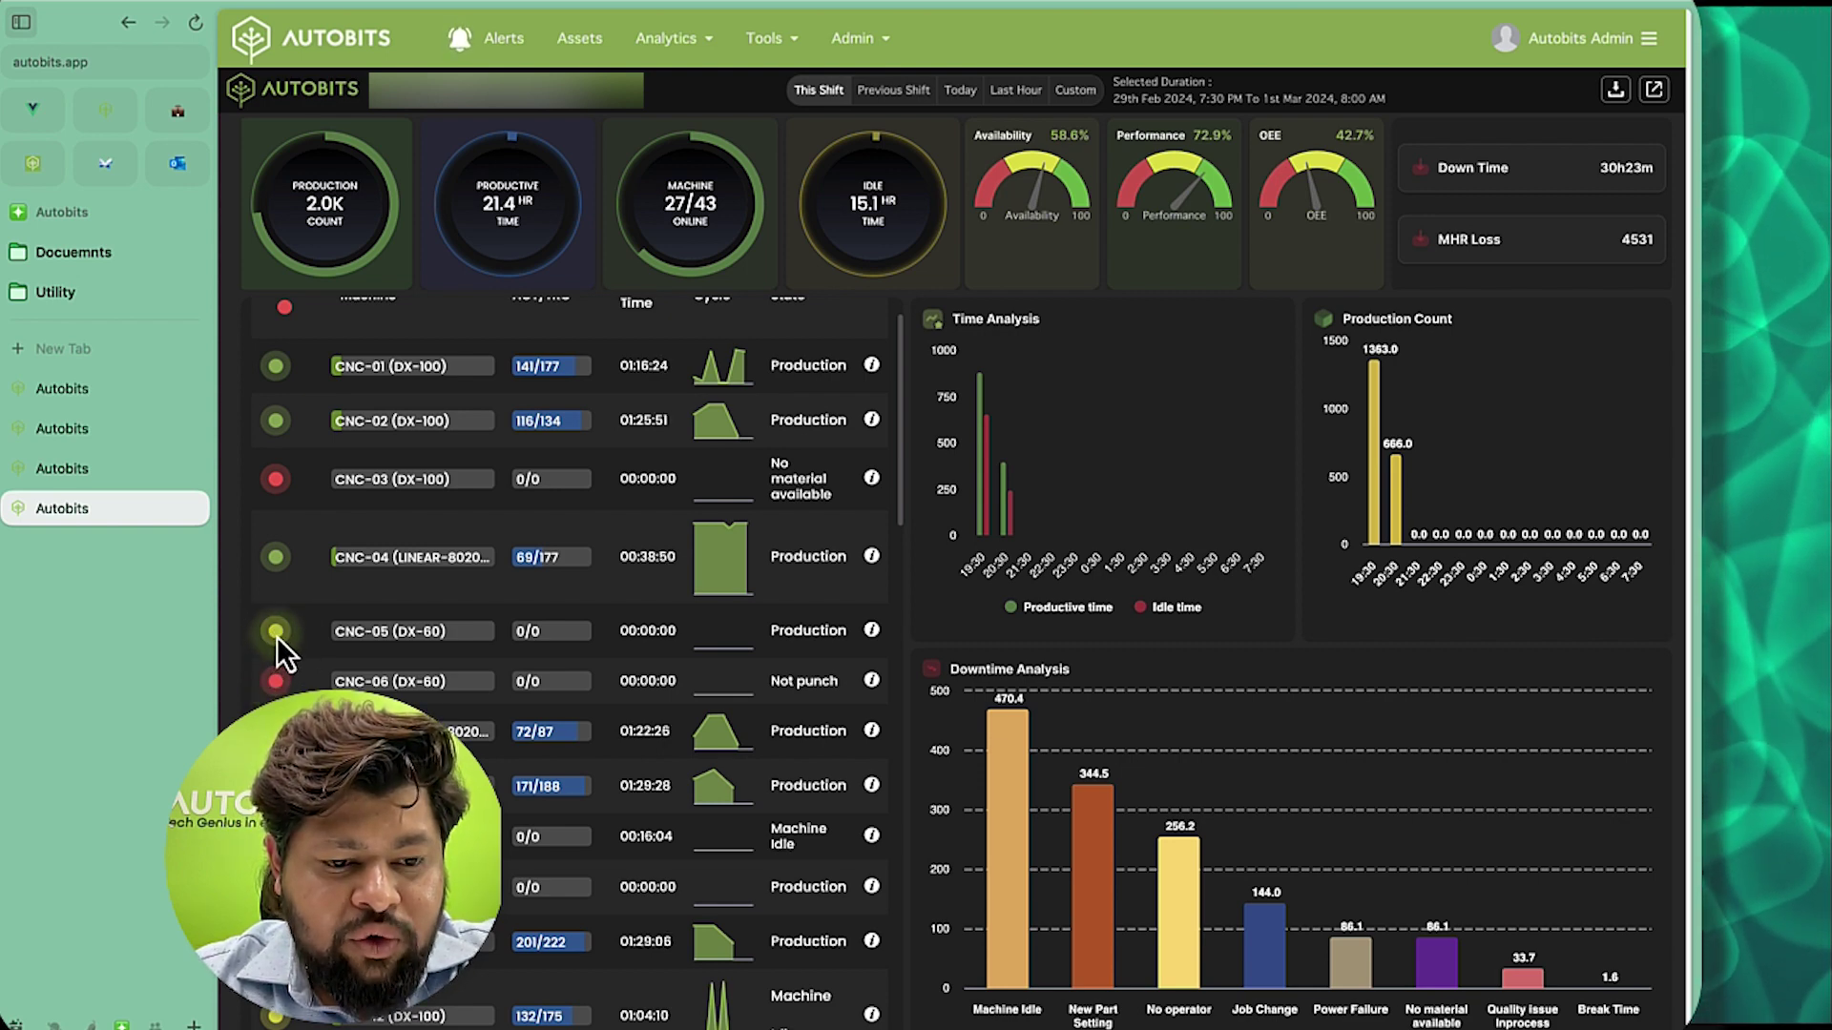
scroll(278, 638, down, 3)
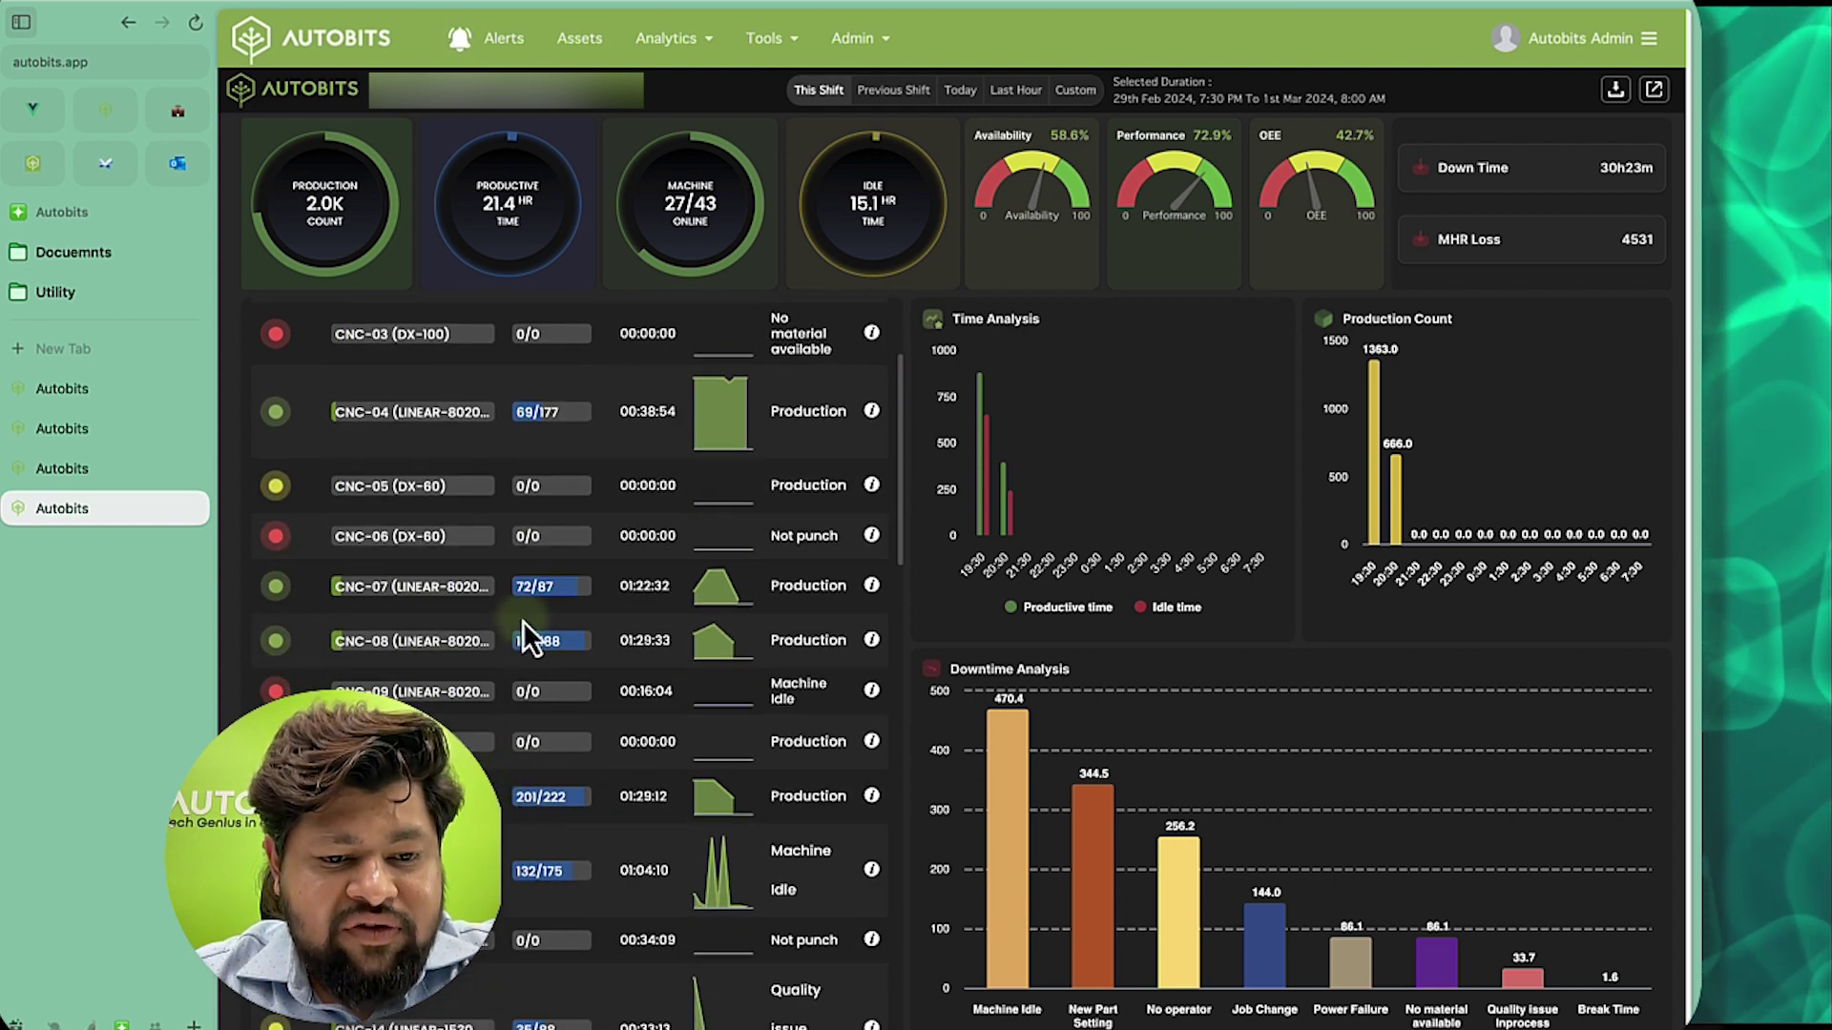
scroll(542, 467, up, 4)
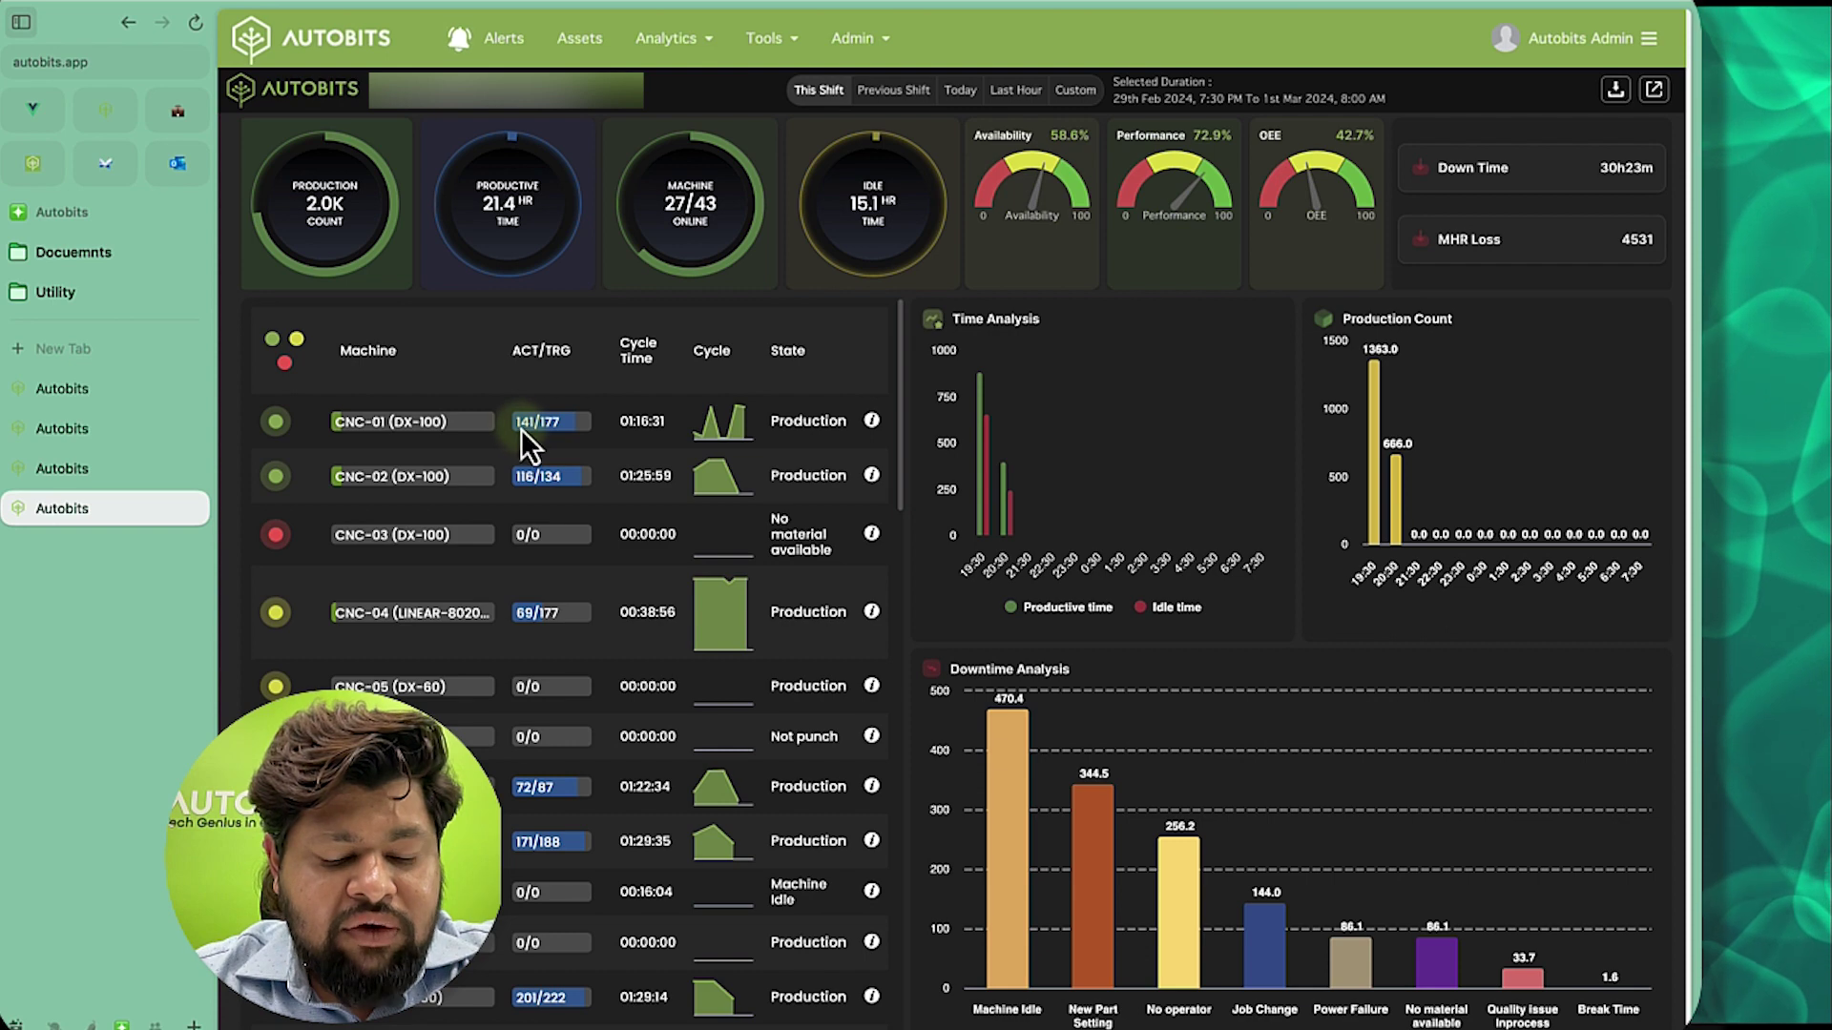
double_click(541, 431)
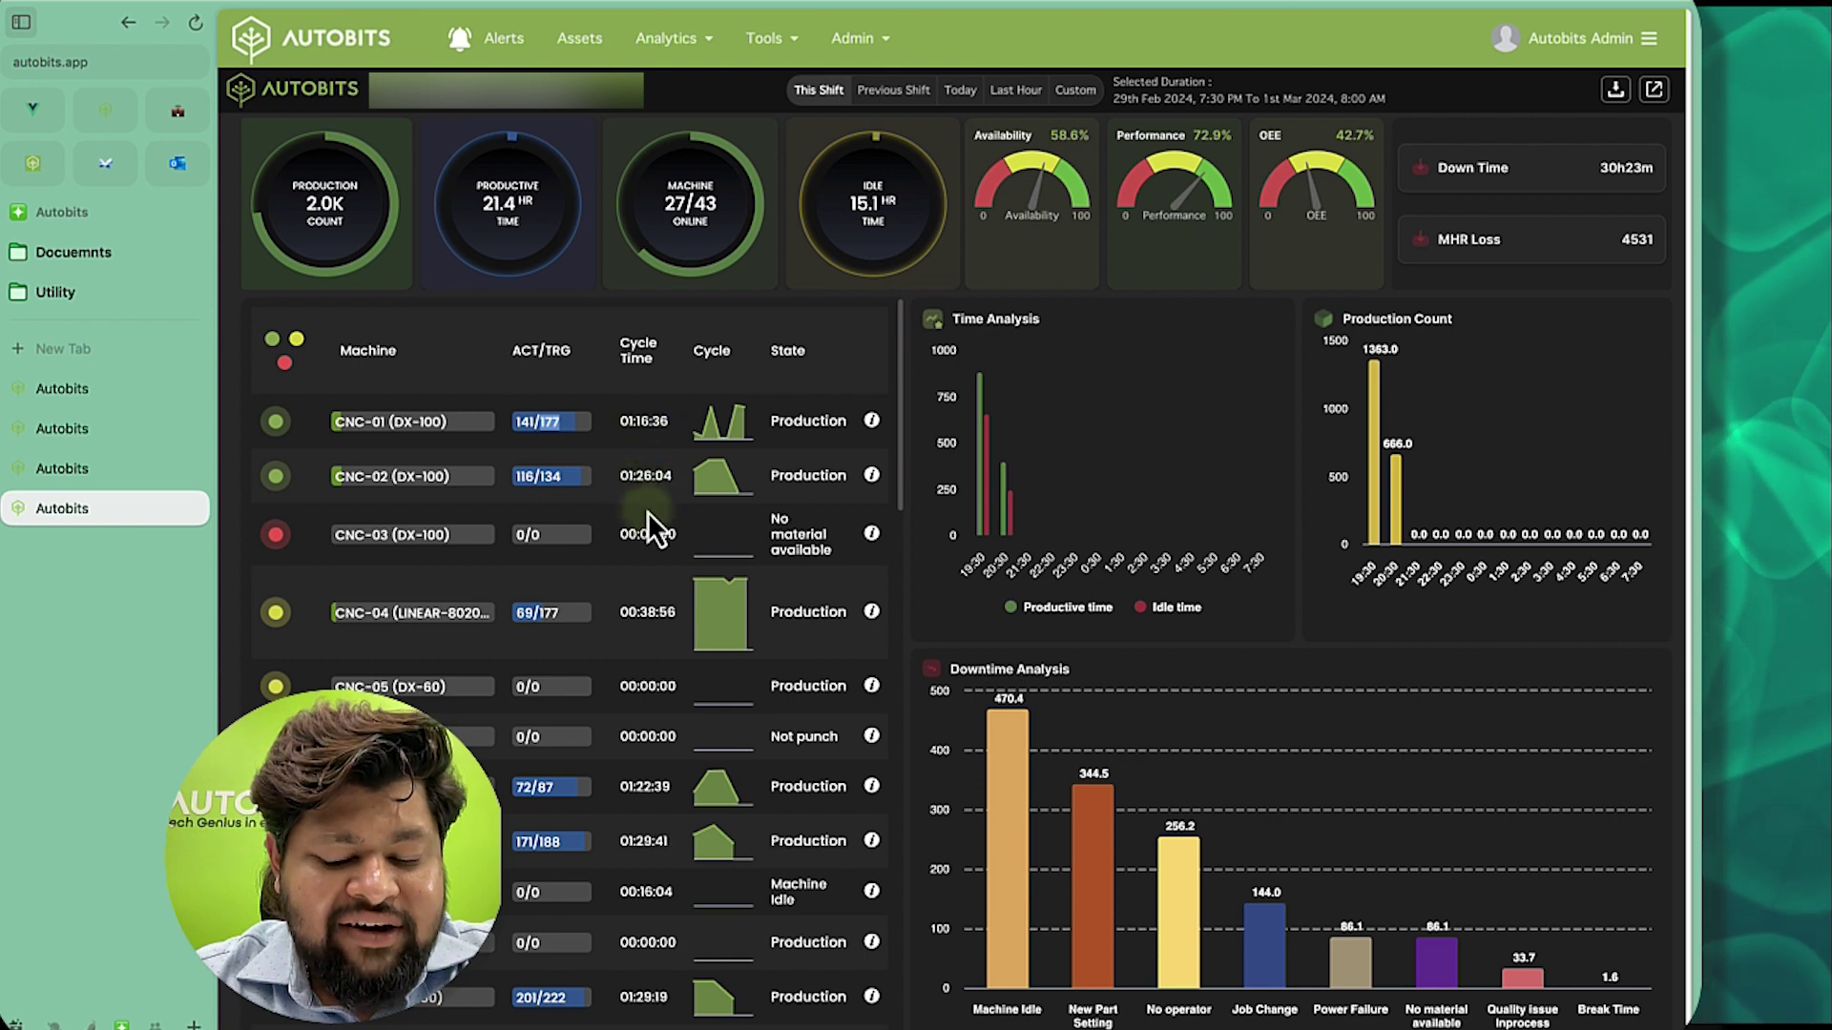
scroll(638, 701, down, 1)
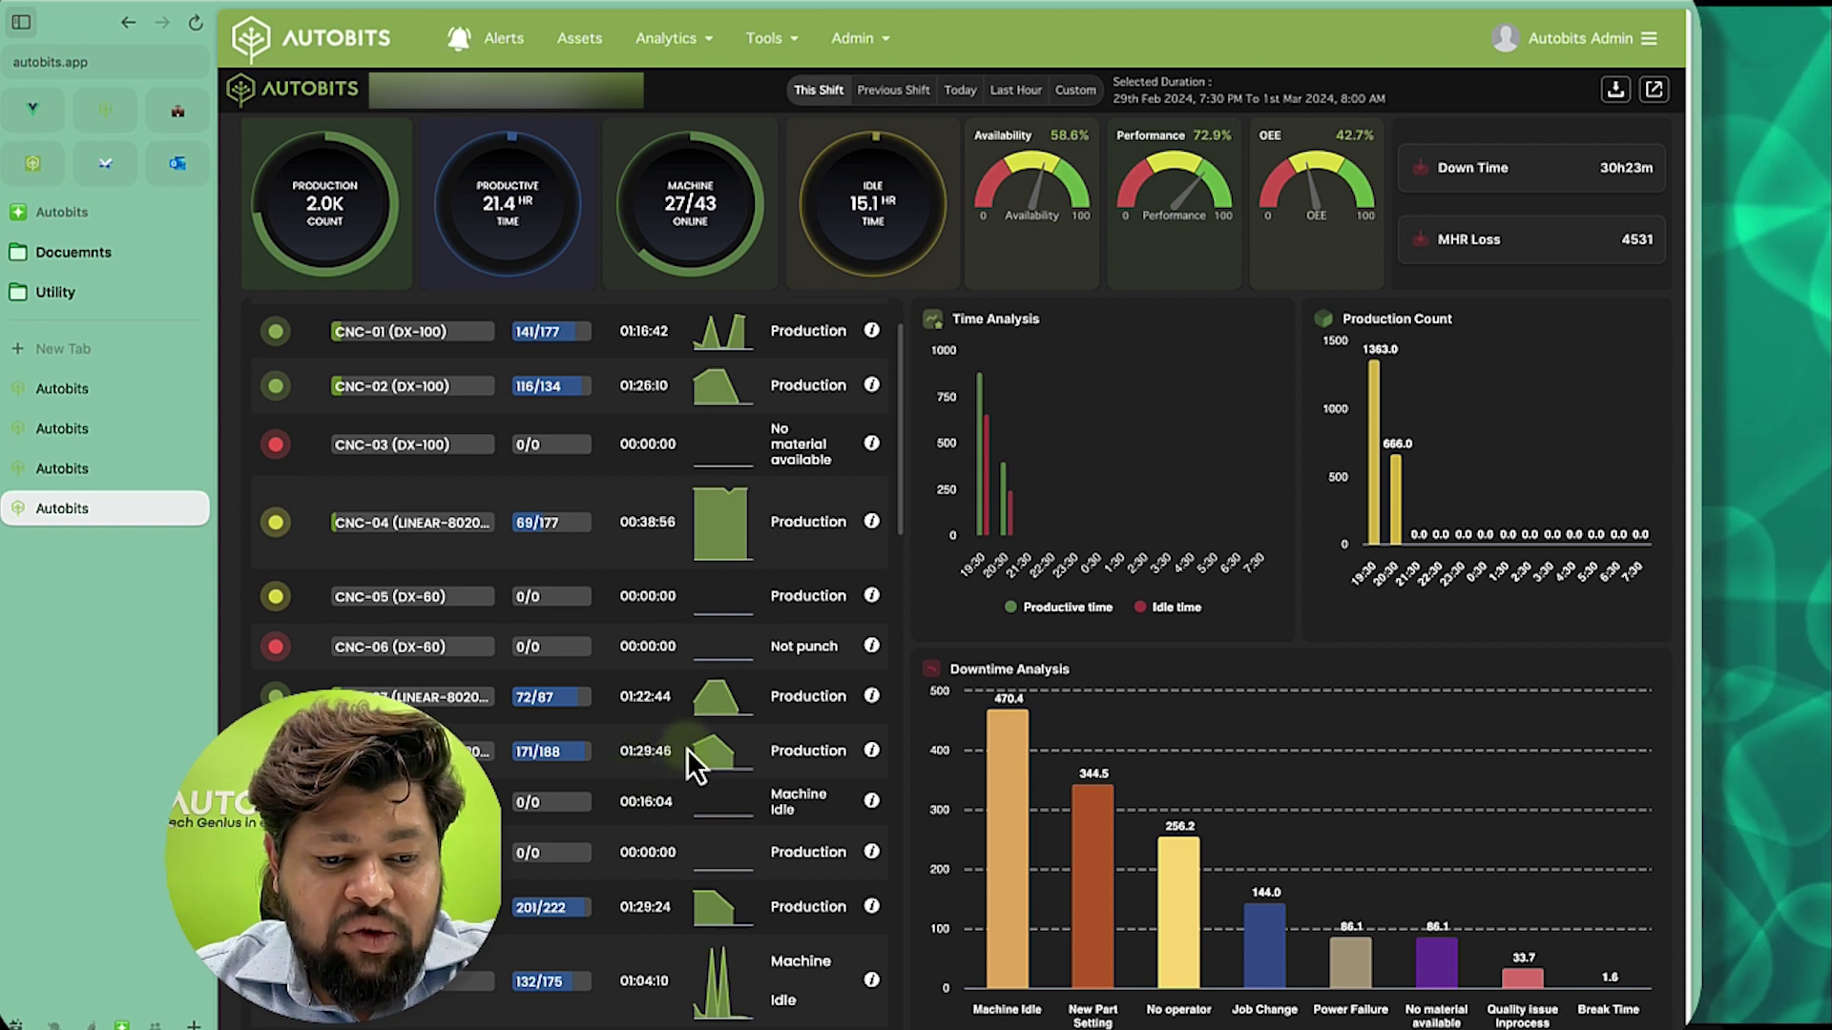
Scroll down to the downtime analysis, where Machine Idle leads at 470.4, then back up.
mouse_move(694, 746)
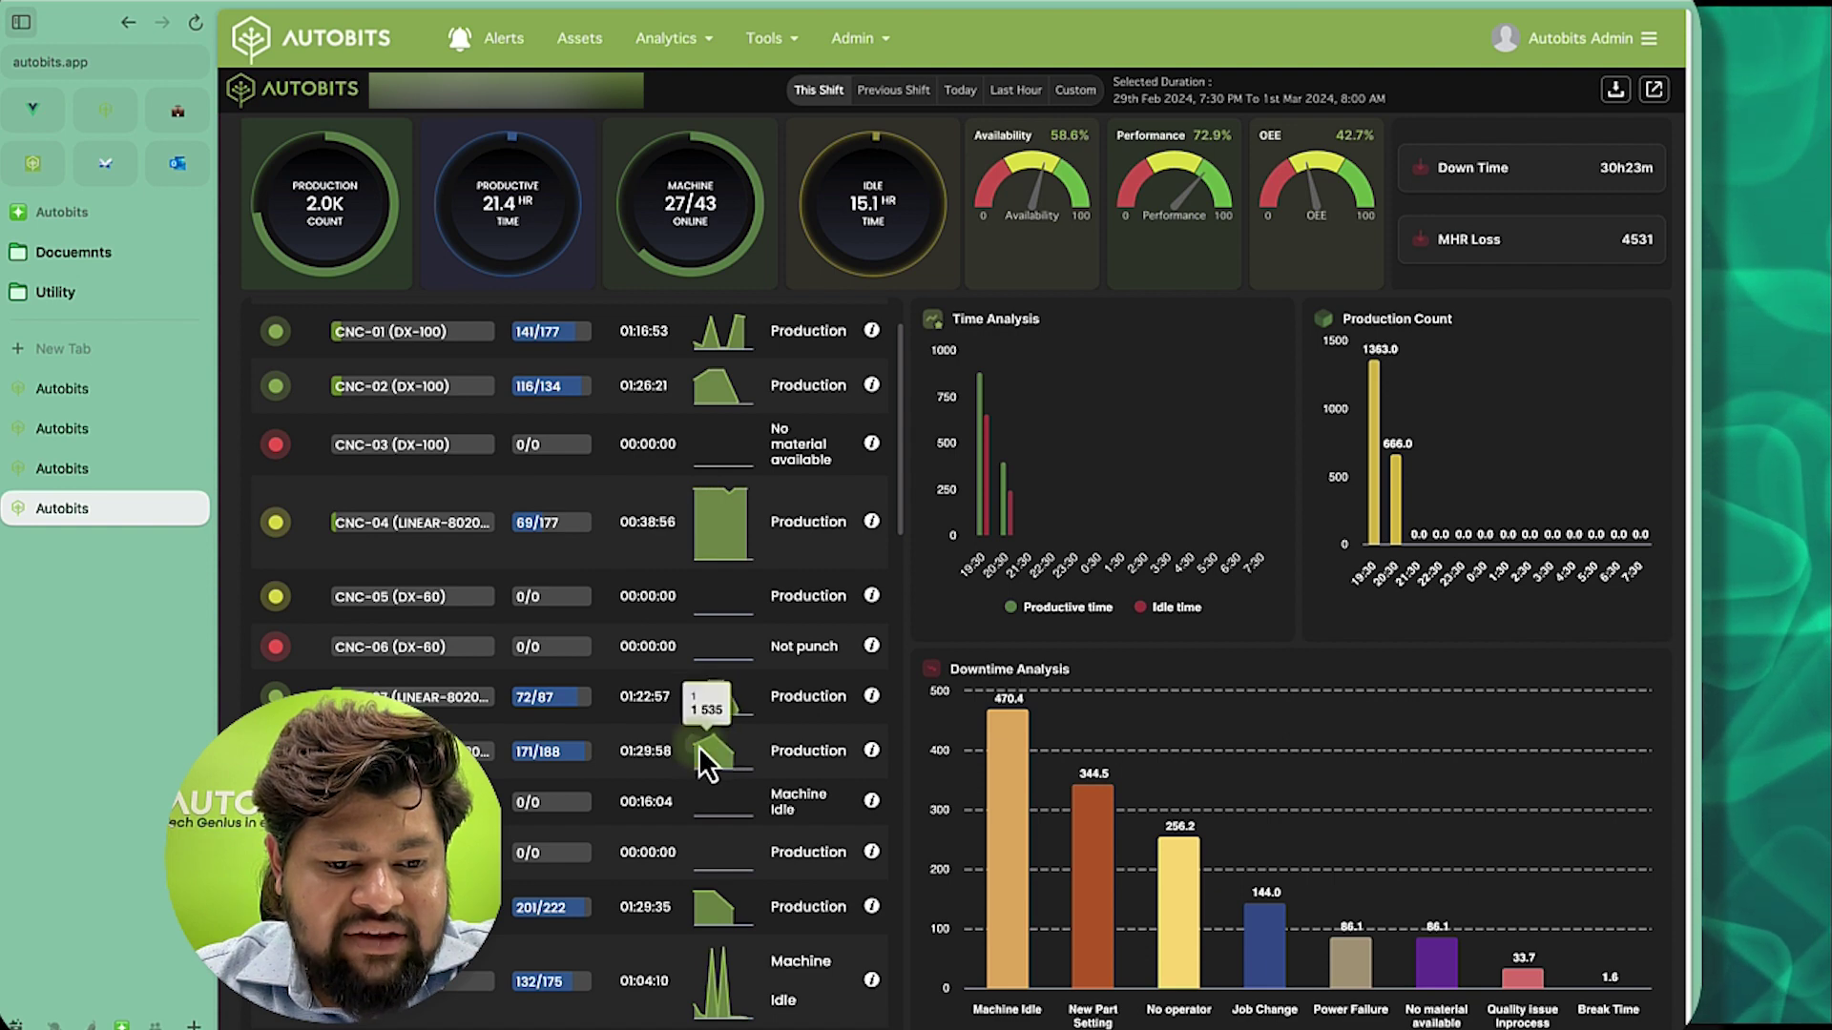
scroll(697, 753, down, 2)
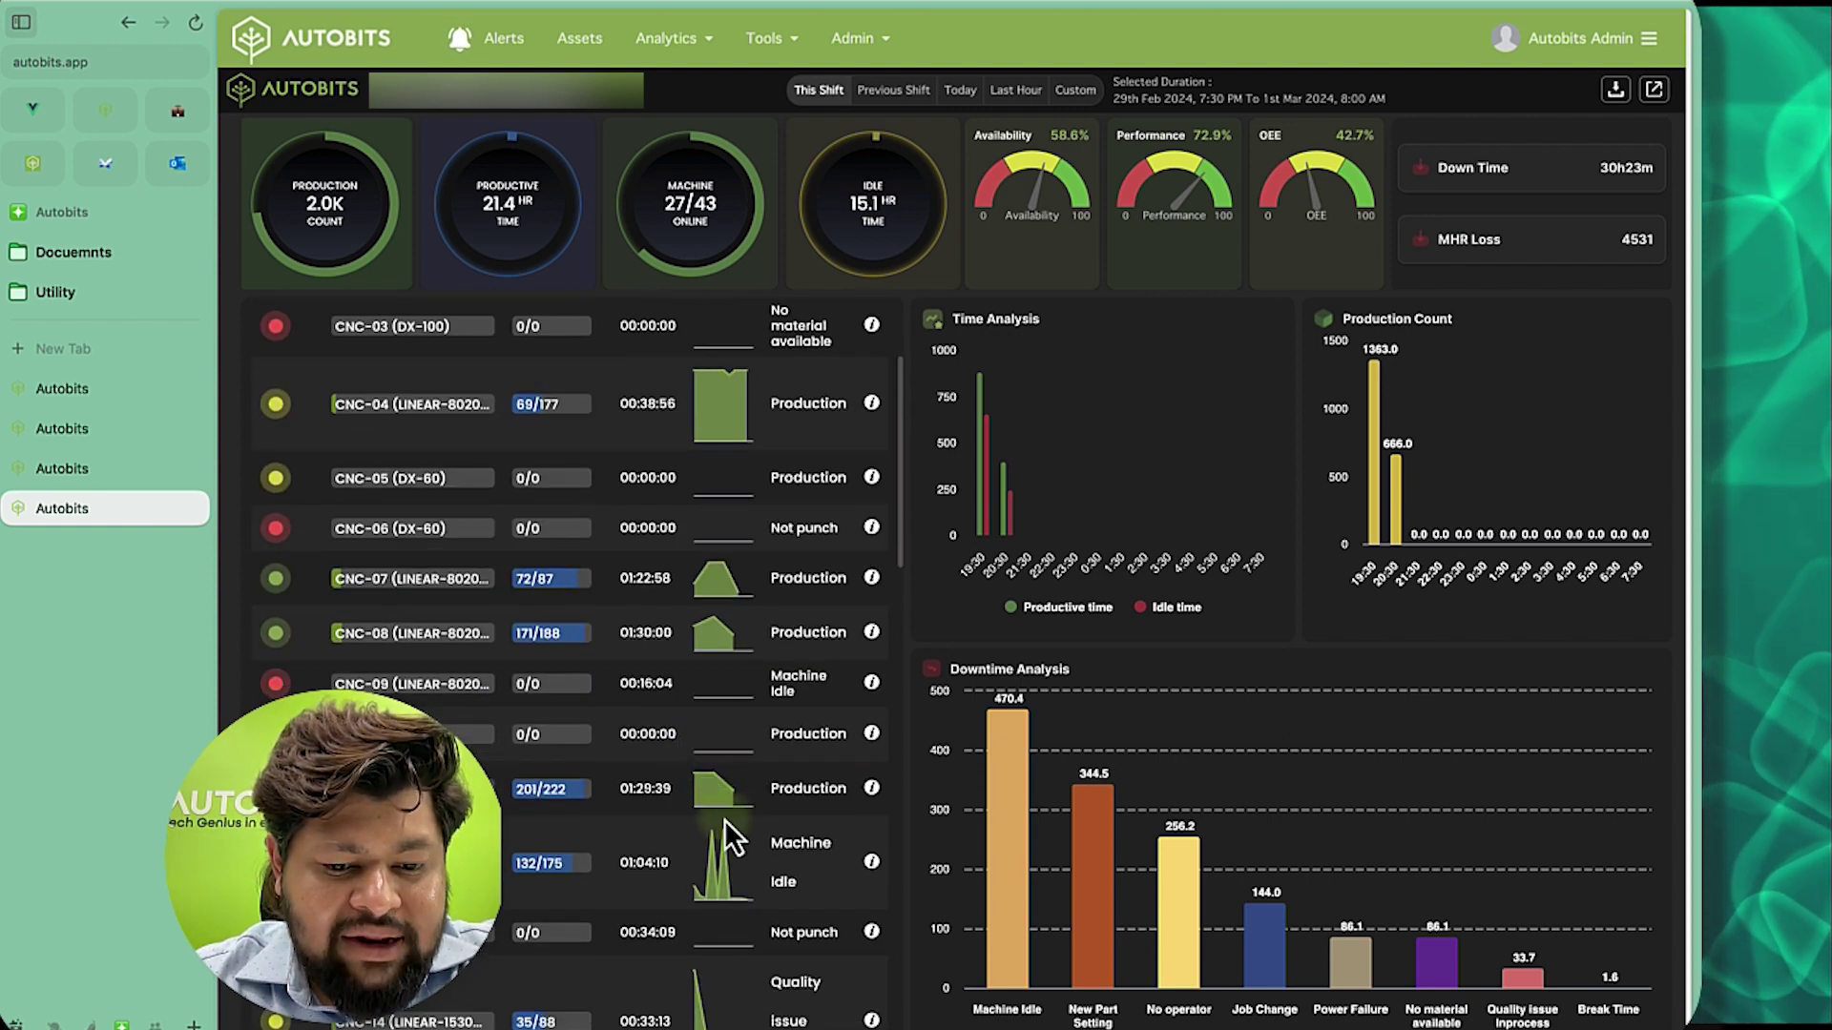
scroll(708, 895, down, 3)
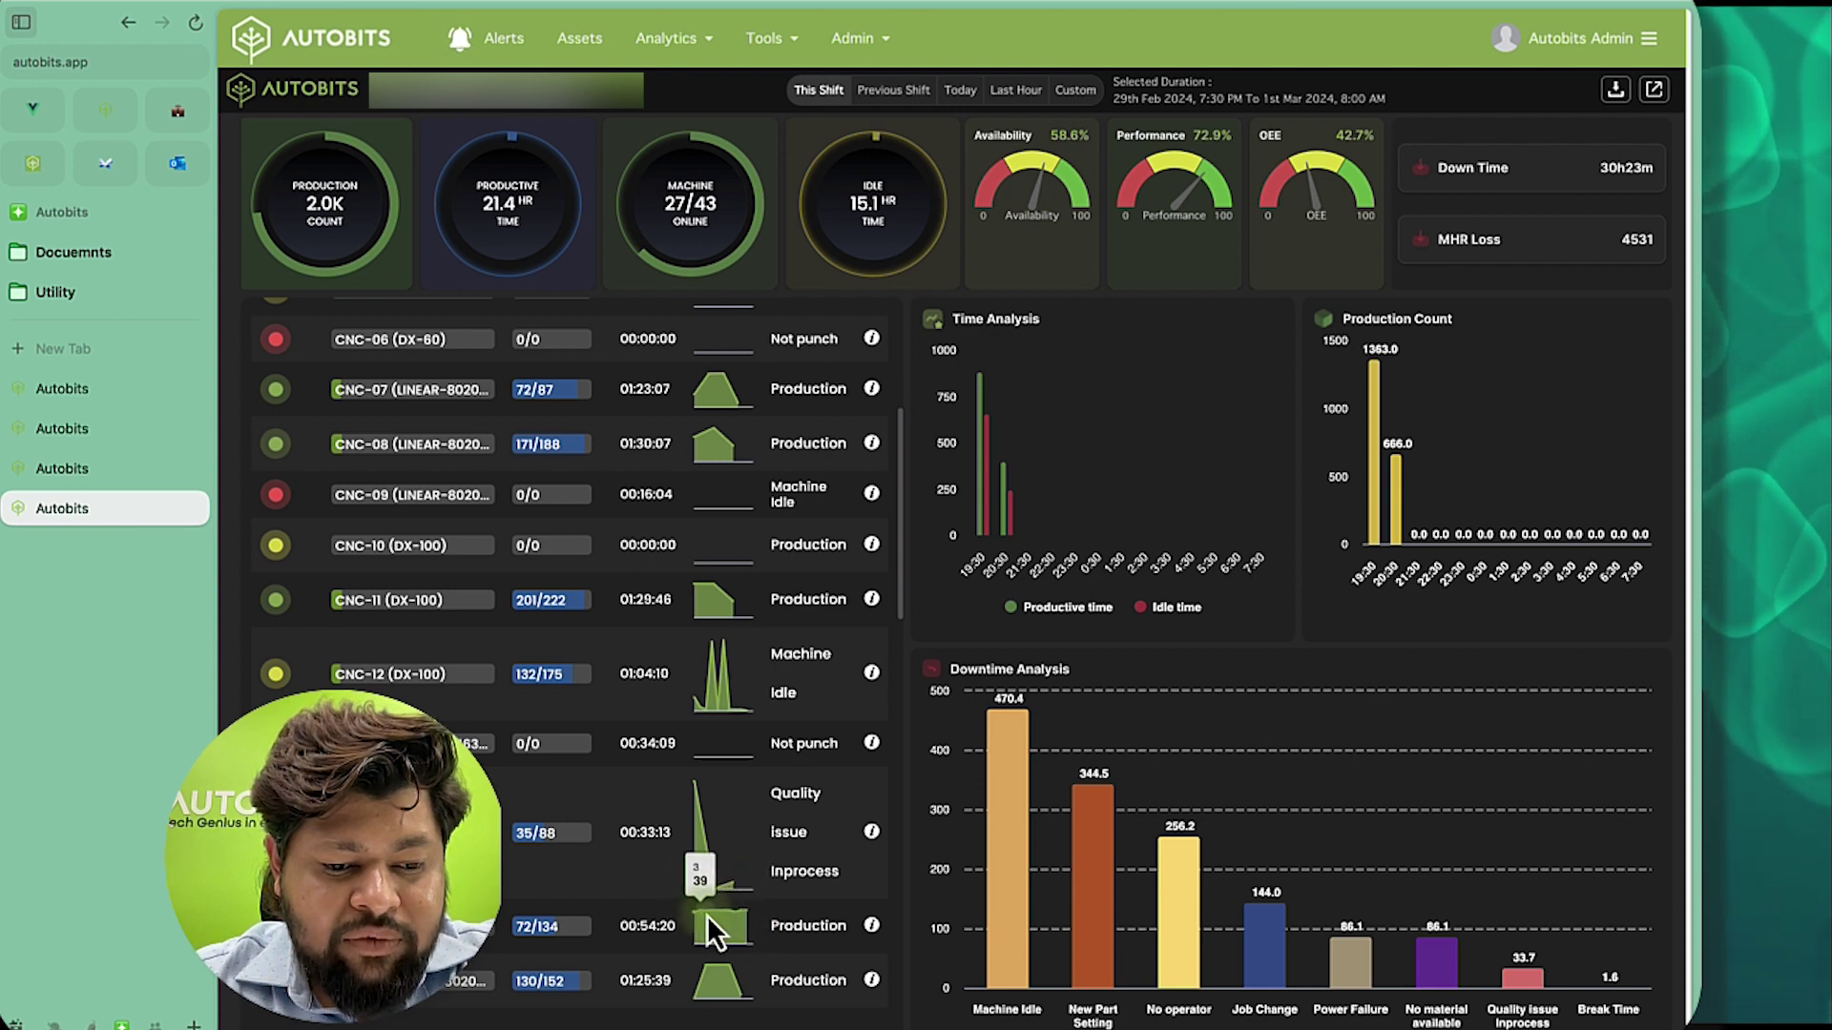
scroll(707, 914, down, 3)
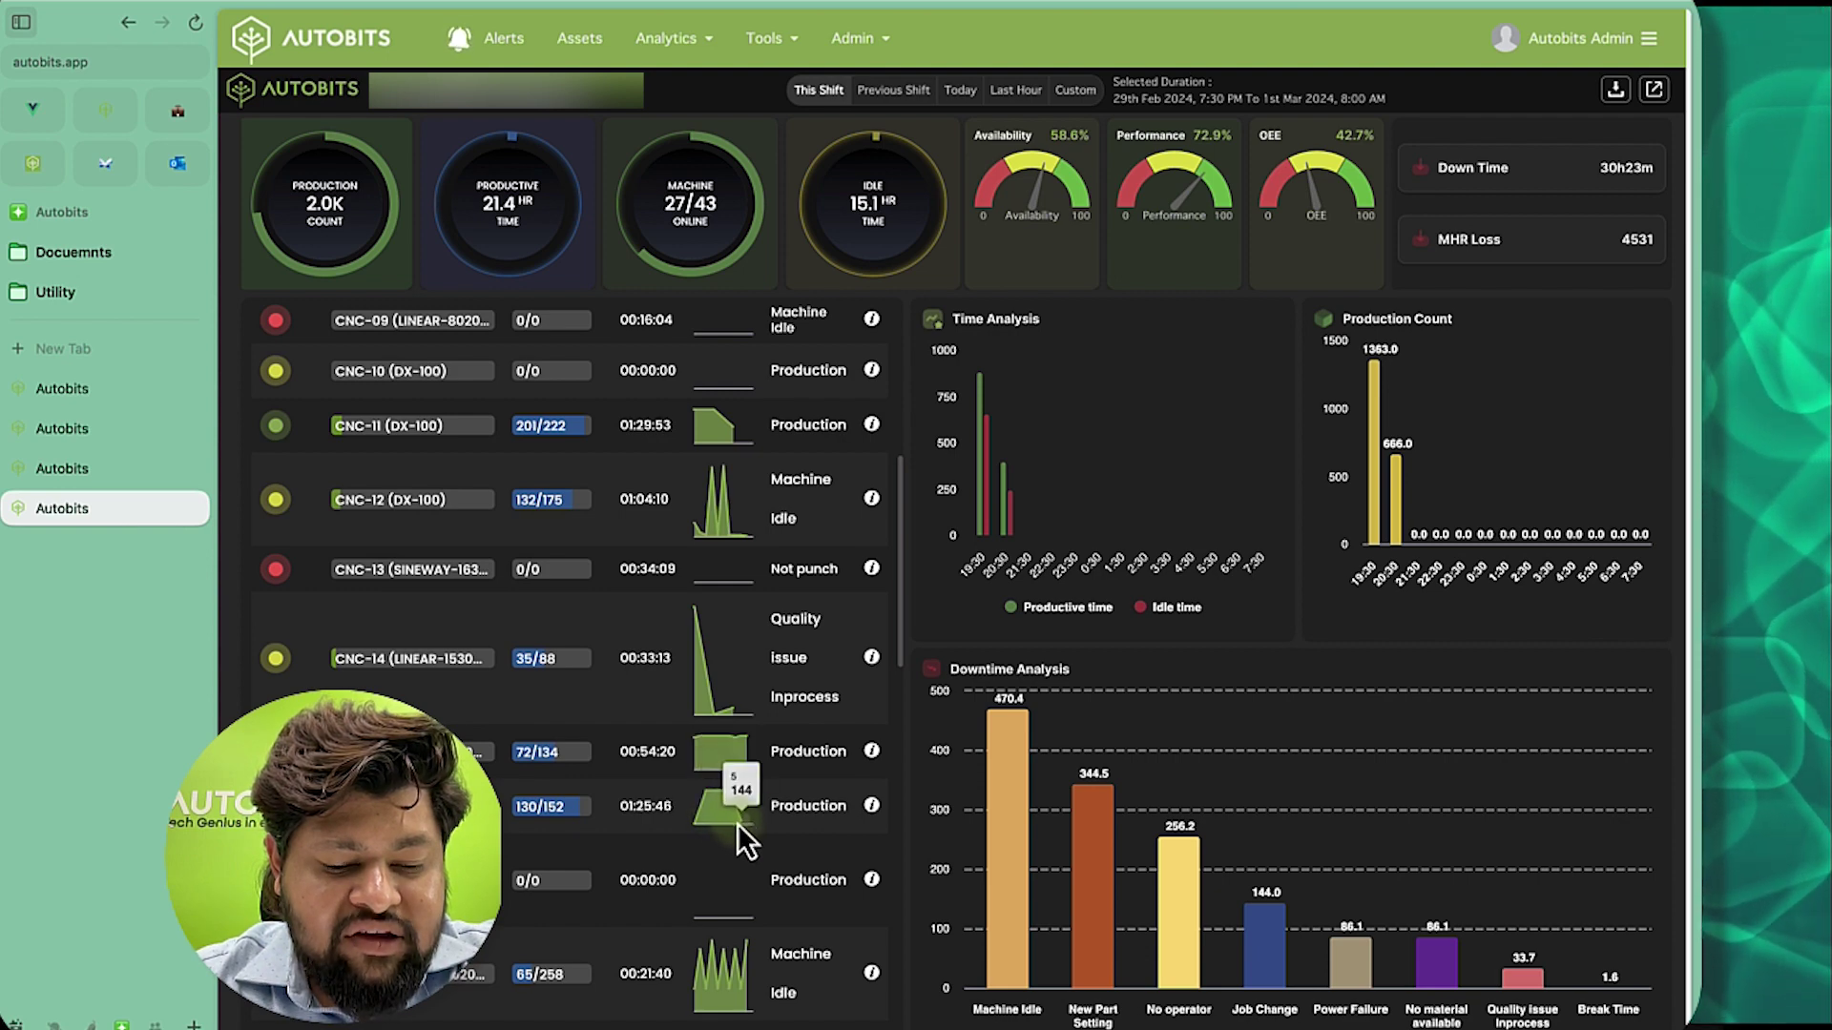
scroll(718, 827, down, 5)
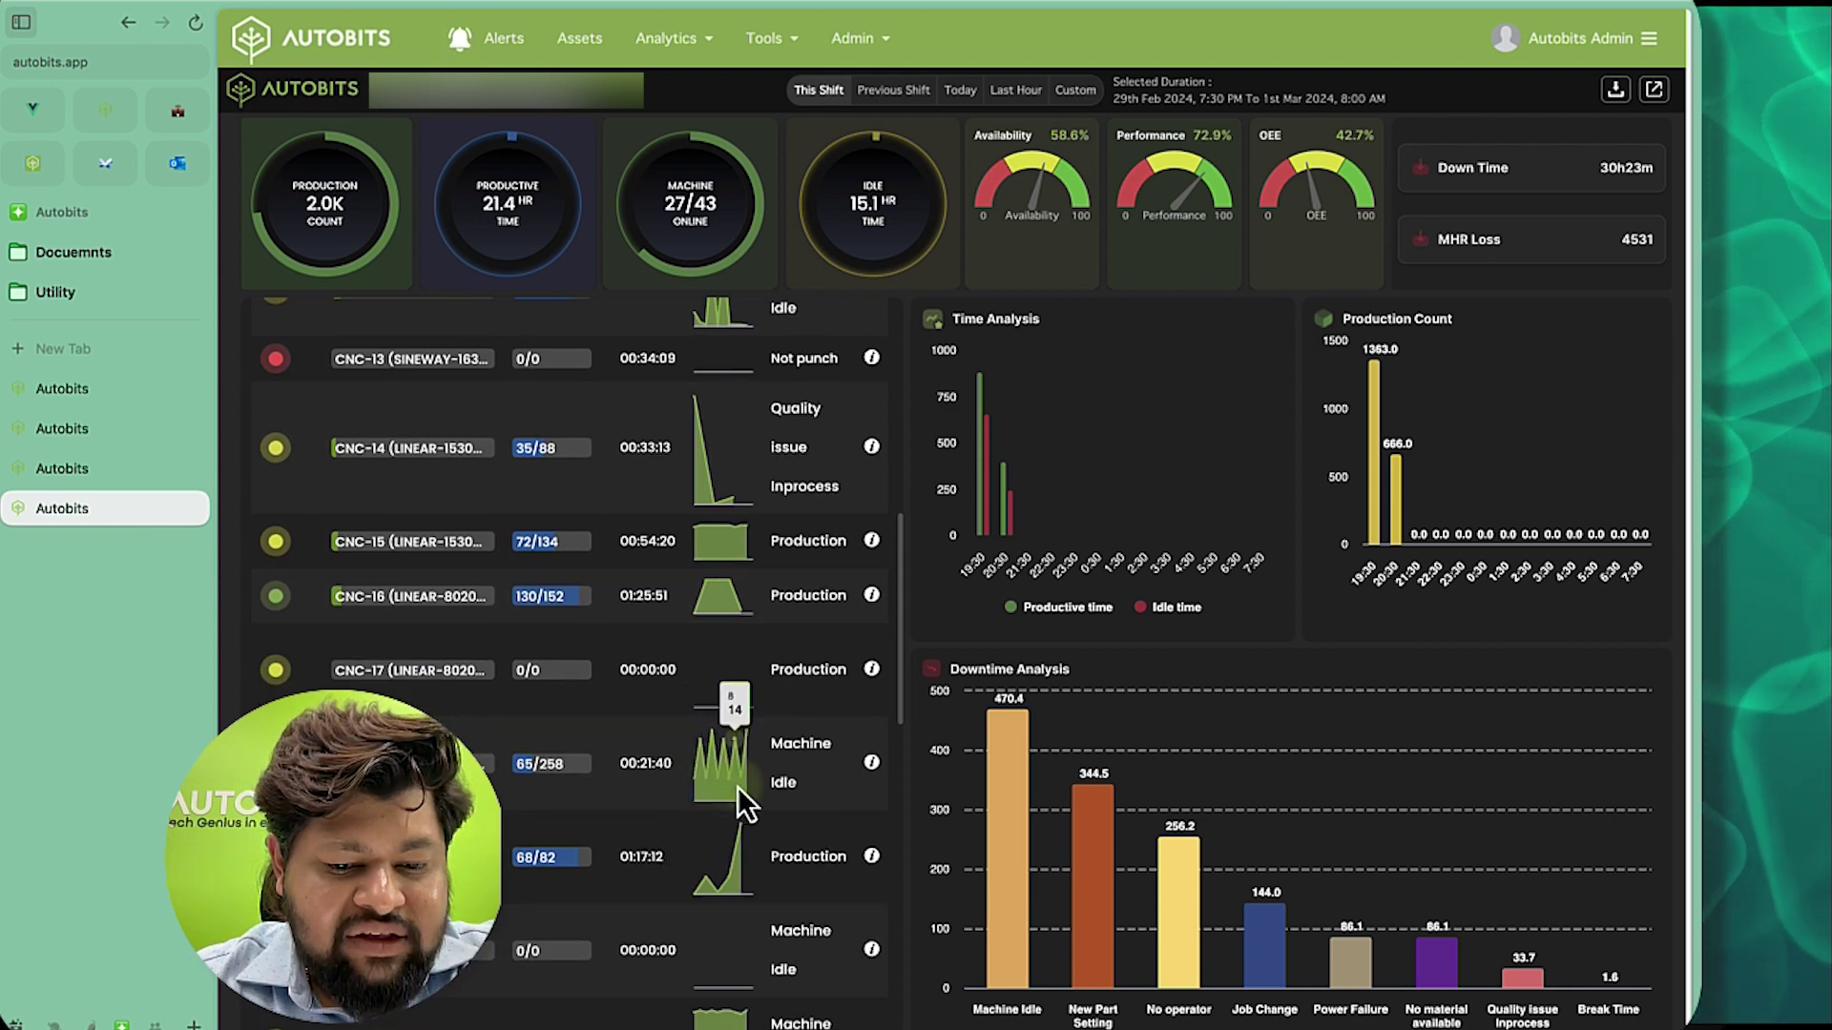
scroll(277, 419, up, 10)
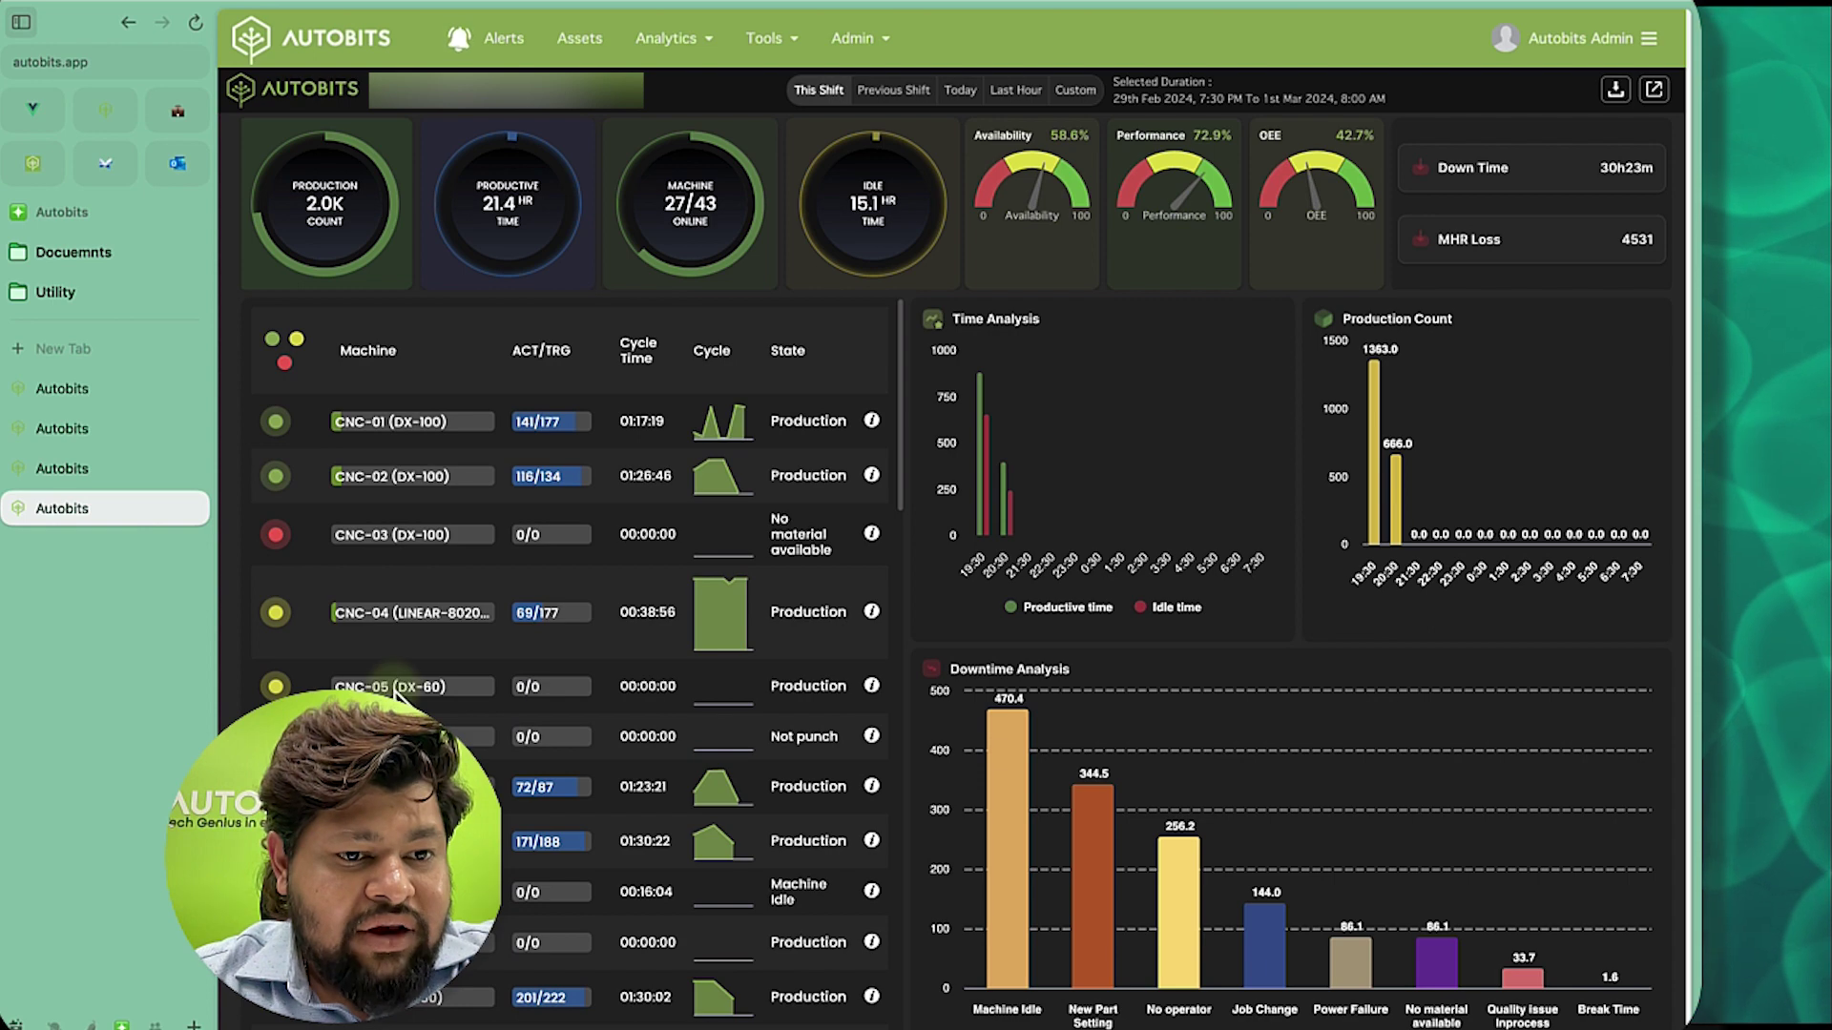
Hide green- and yellow-status machines so only red ones are listed, checking operator details.
click(278, 351)
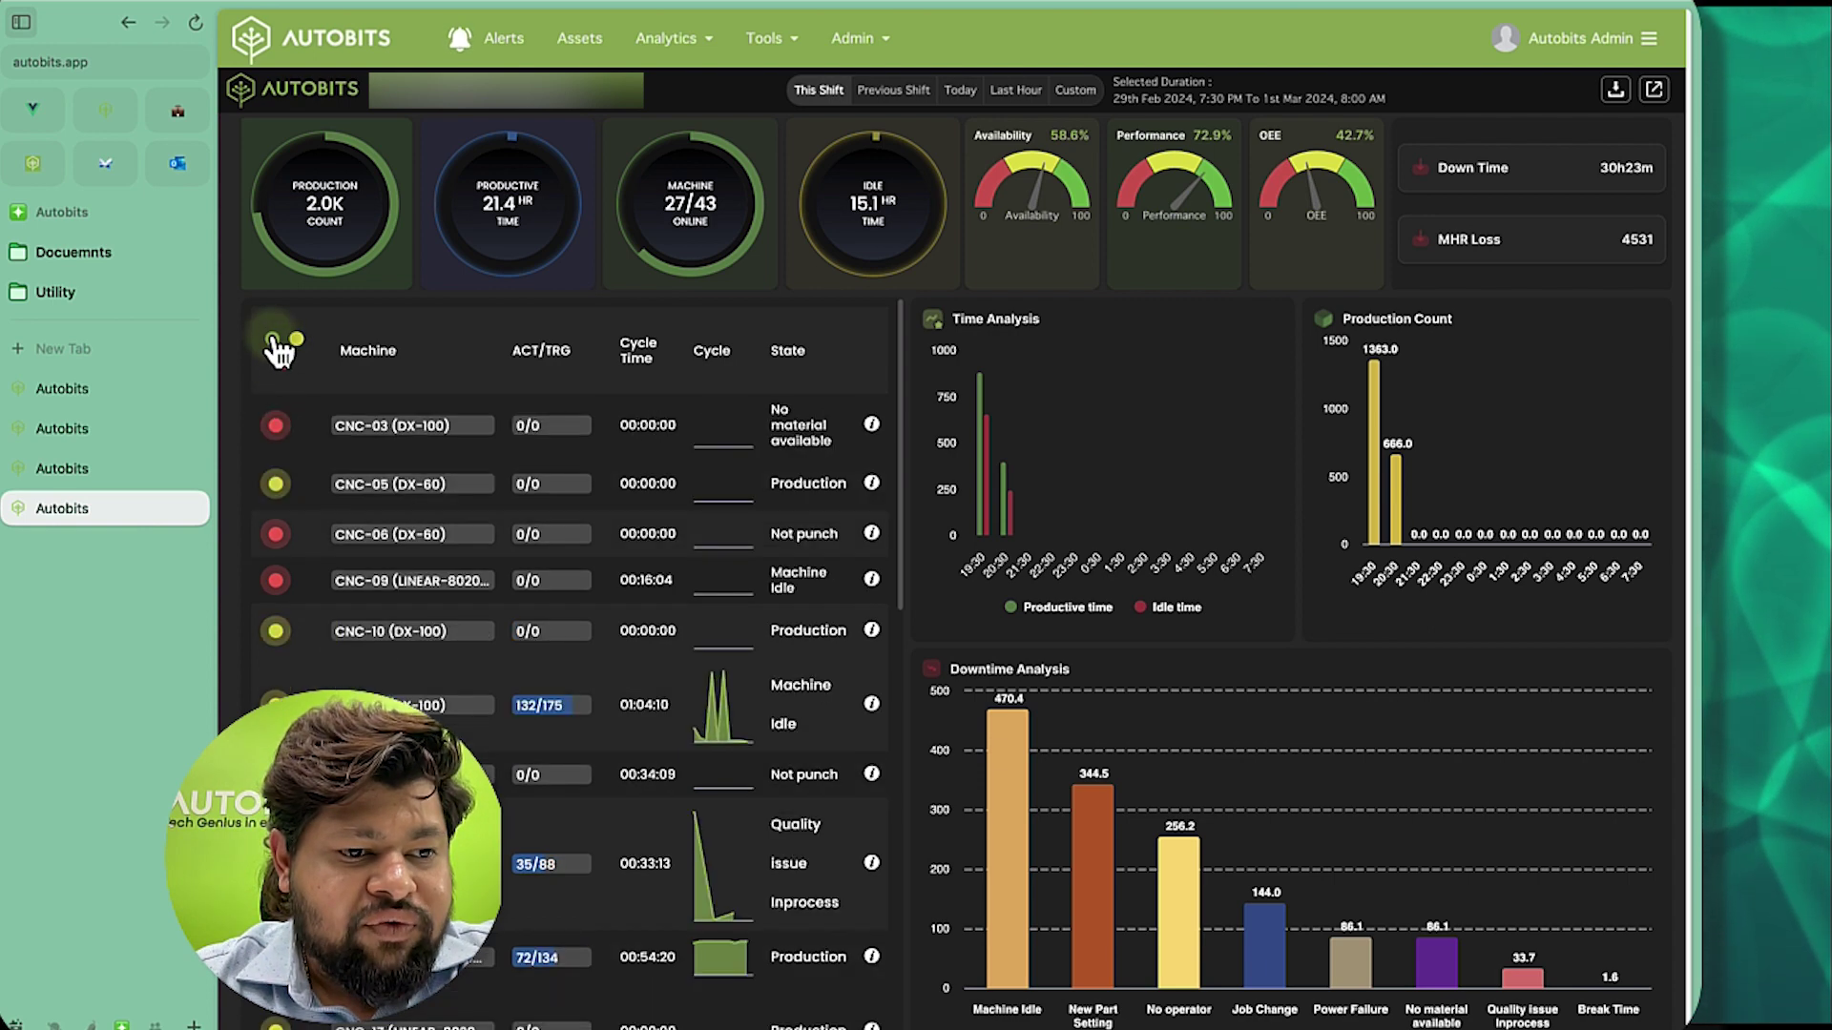
click(299, 345)
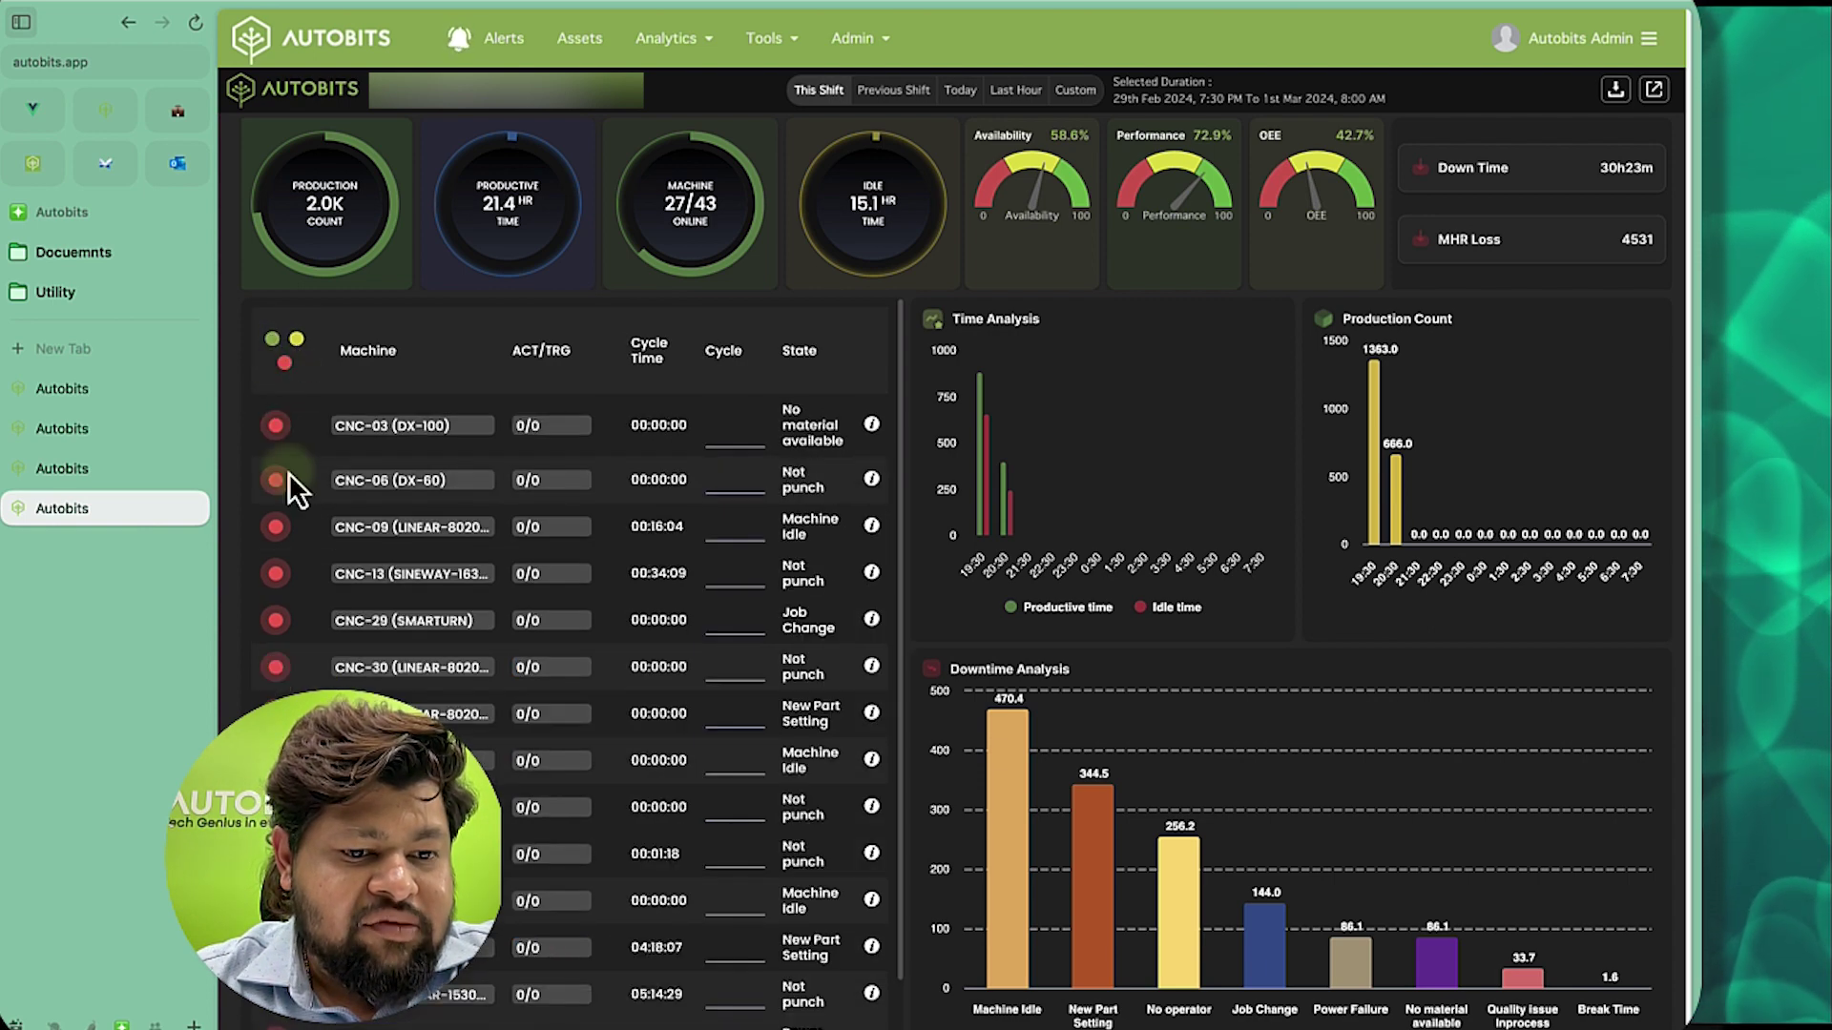
scroll(305, 593, down, 2)
scroll(305, 593, up, 4)
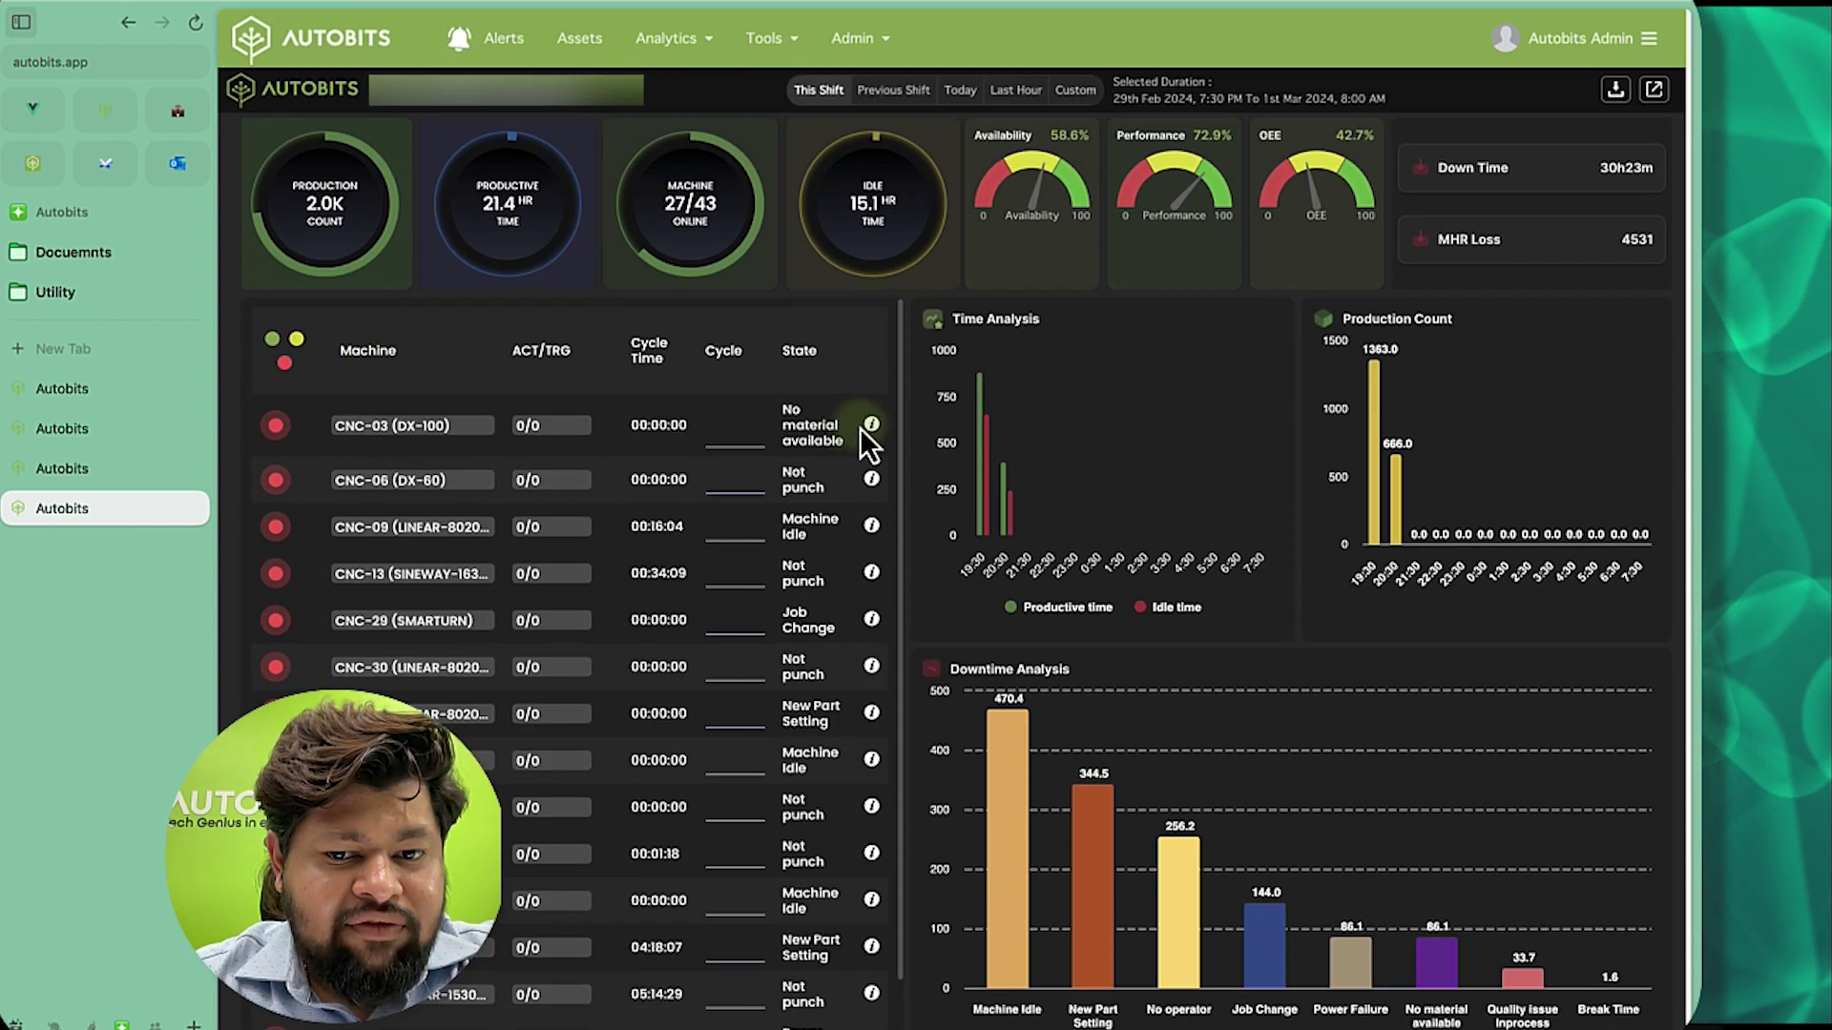
mouse_move(859, 524)
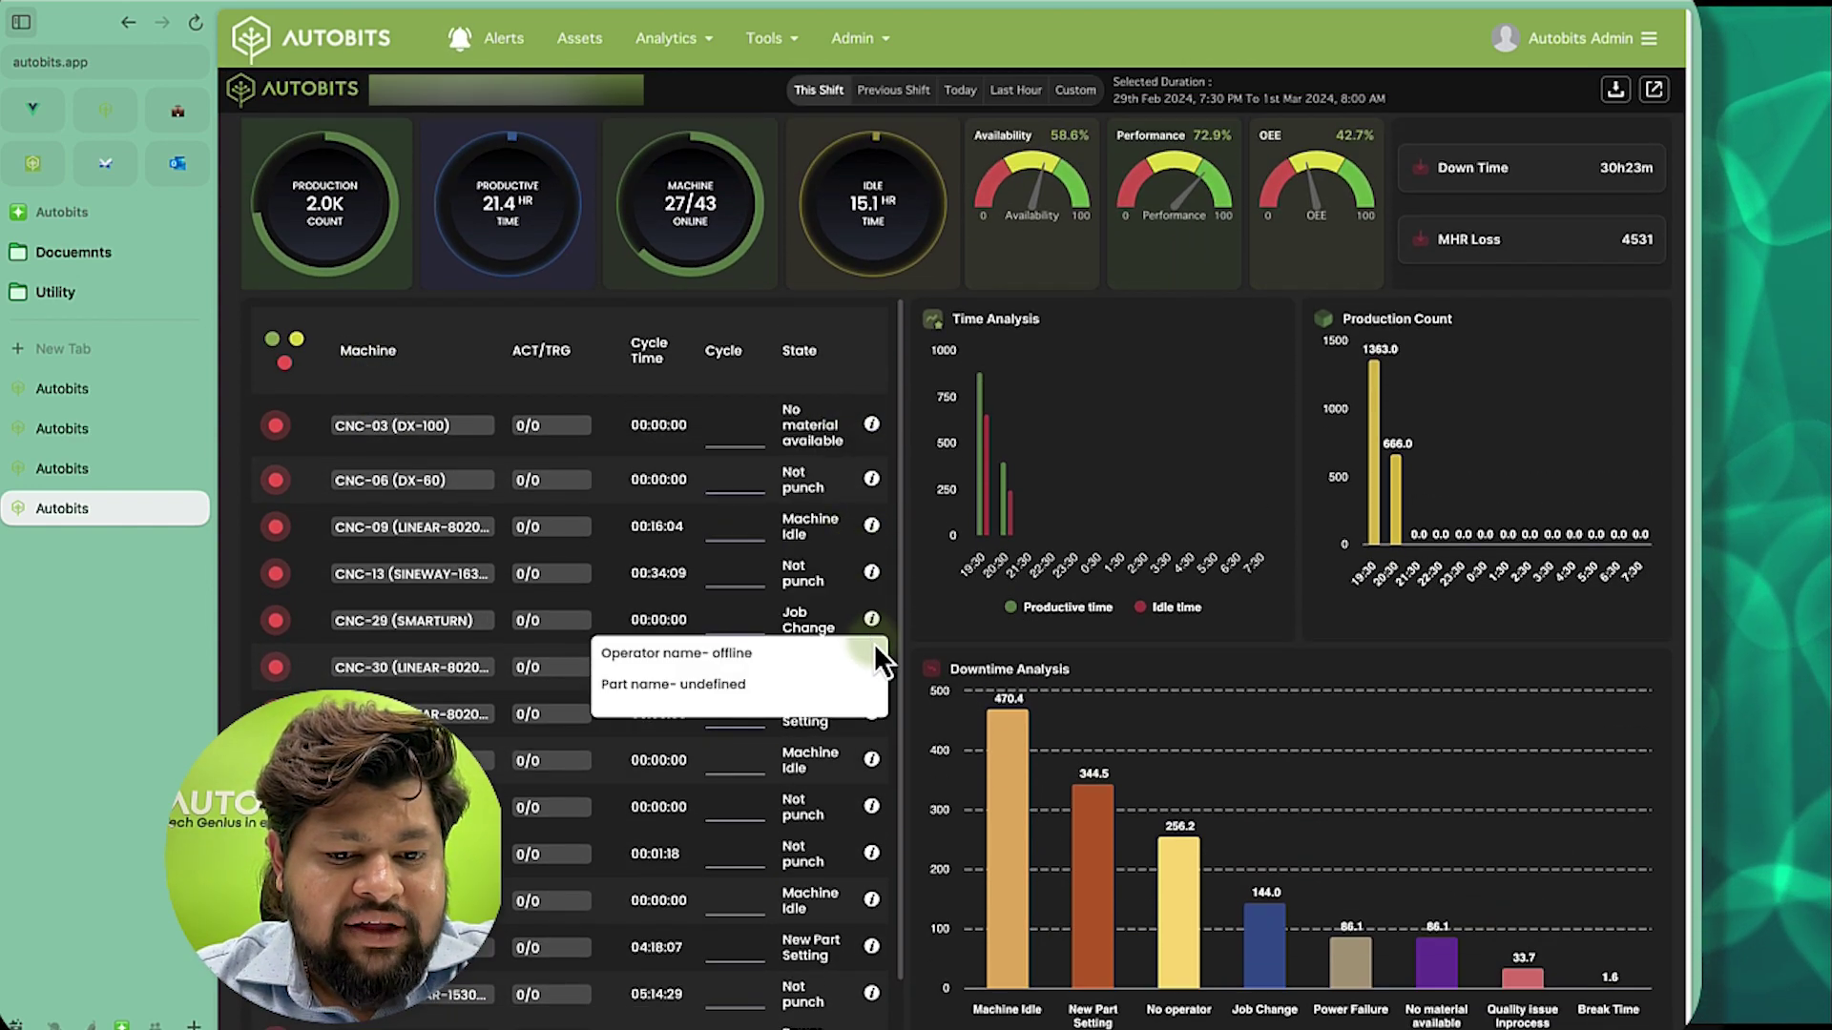
mouse_move(869, 441)
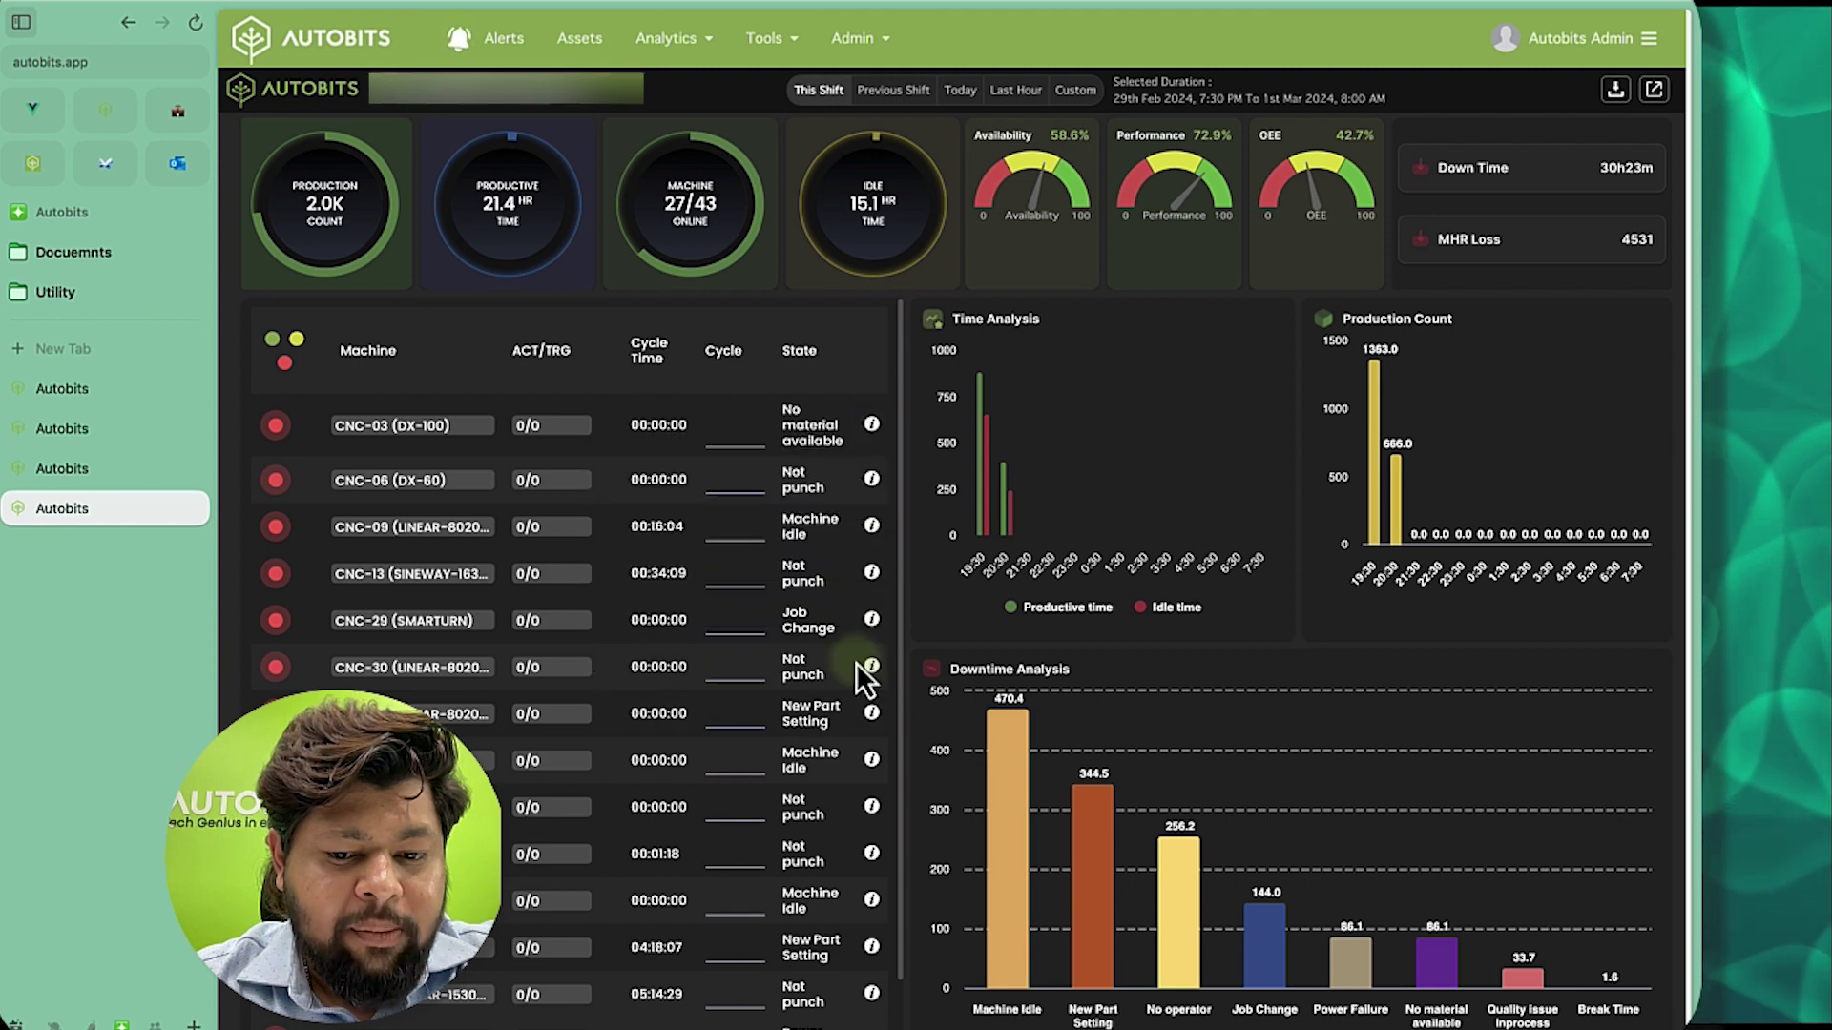
List only yellow-status machines like CNC-05 and CNC-10, then show every machine again.
click(285, 363)
click(297, 340)
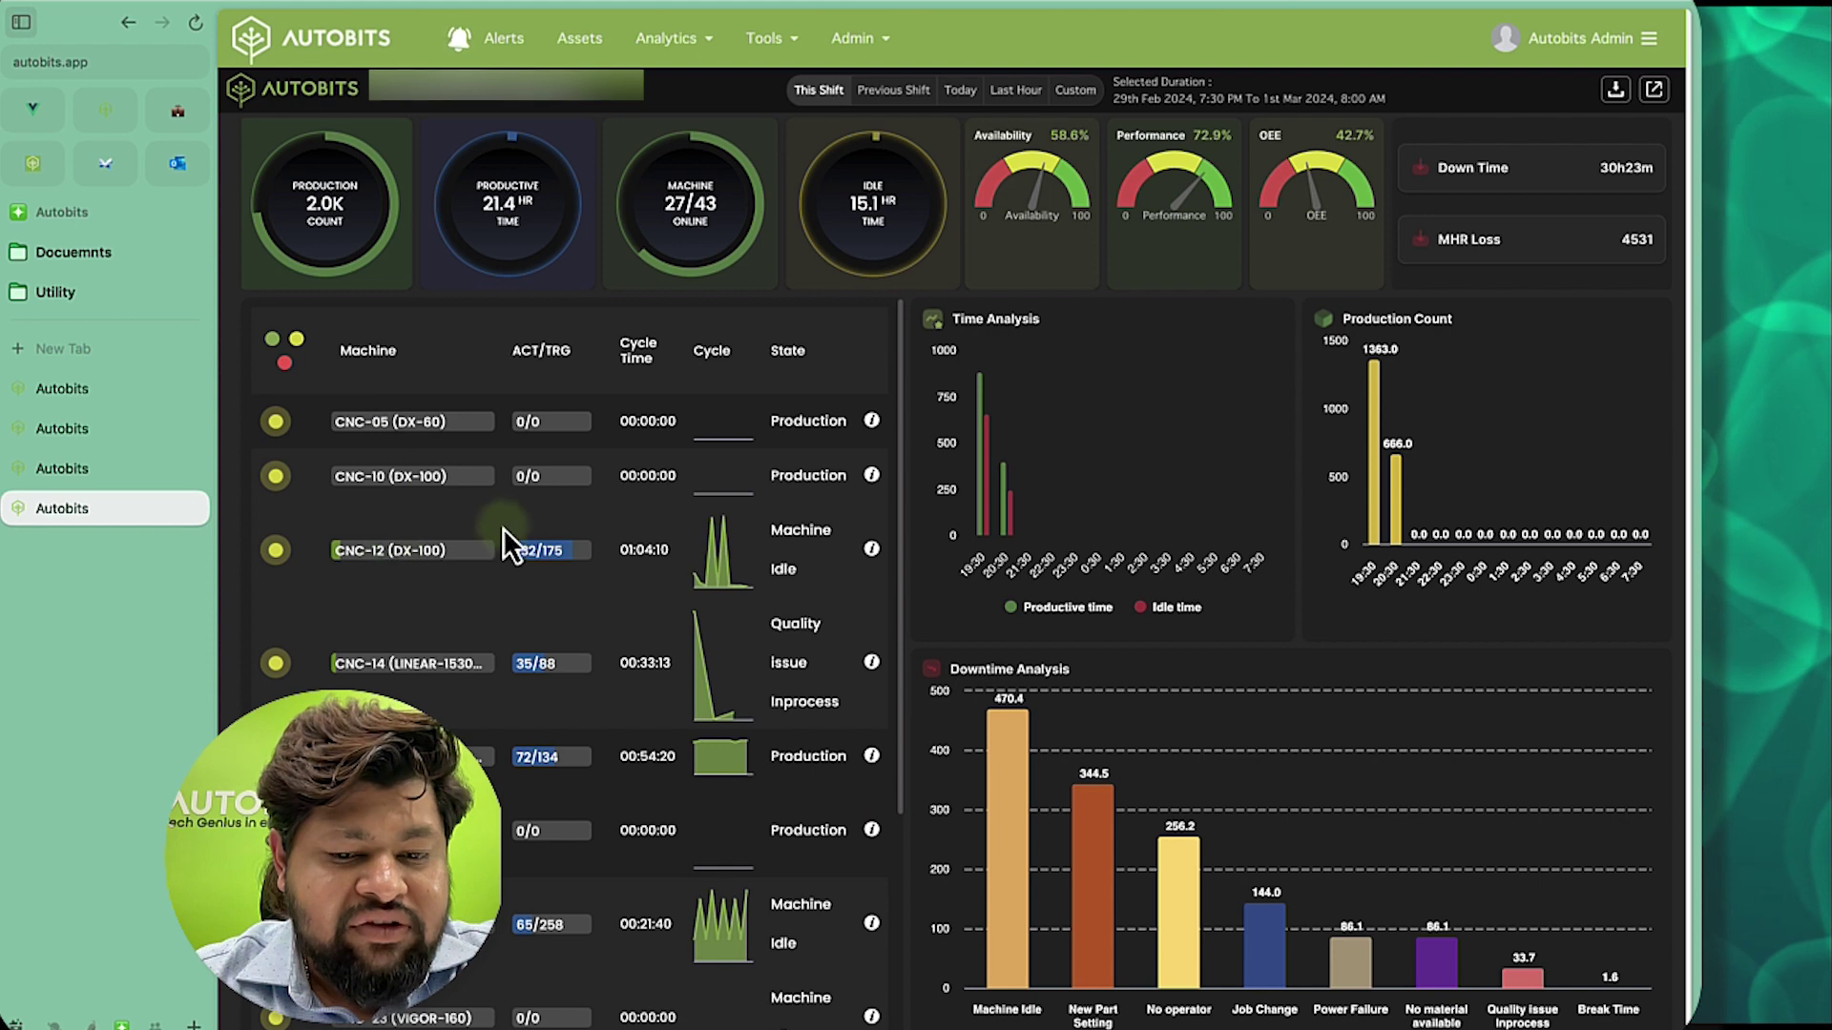
scroll(429, 536, down, 1)
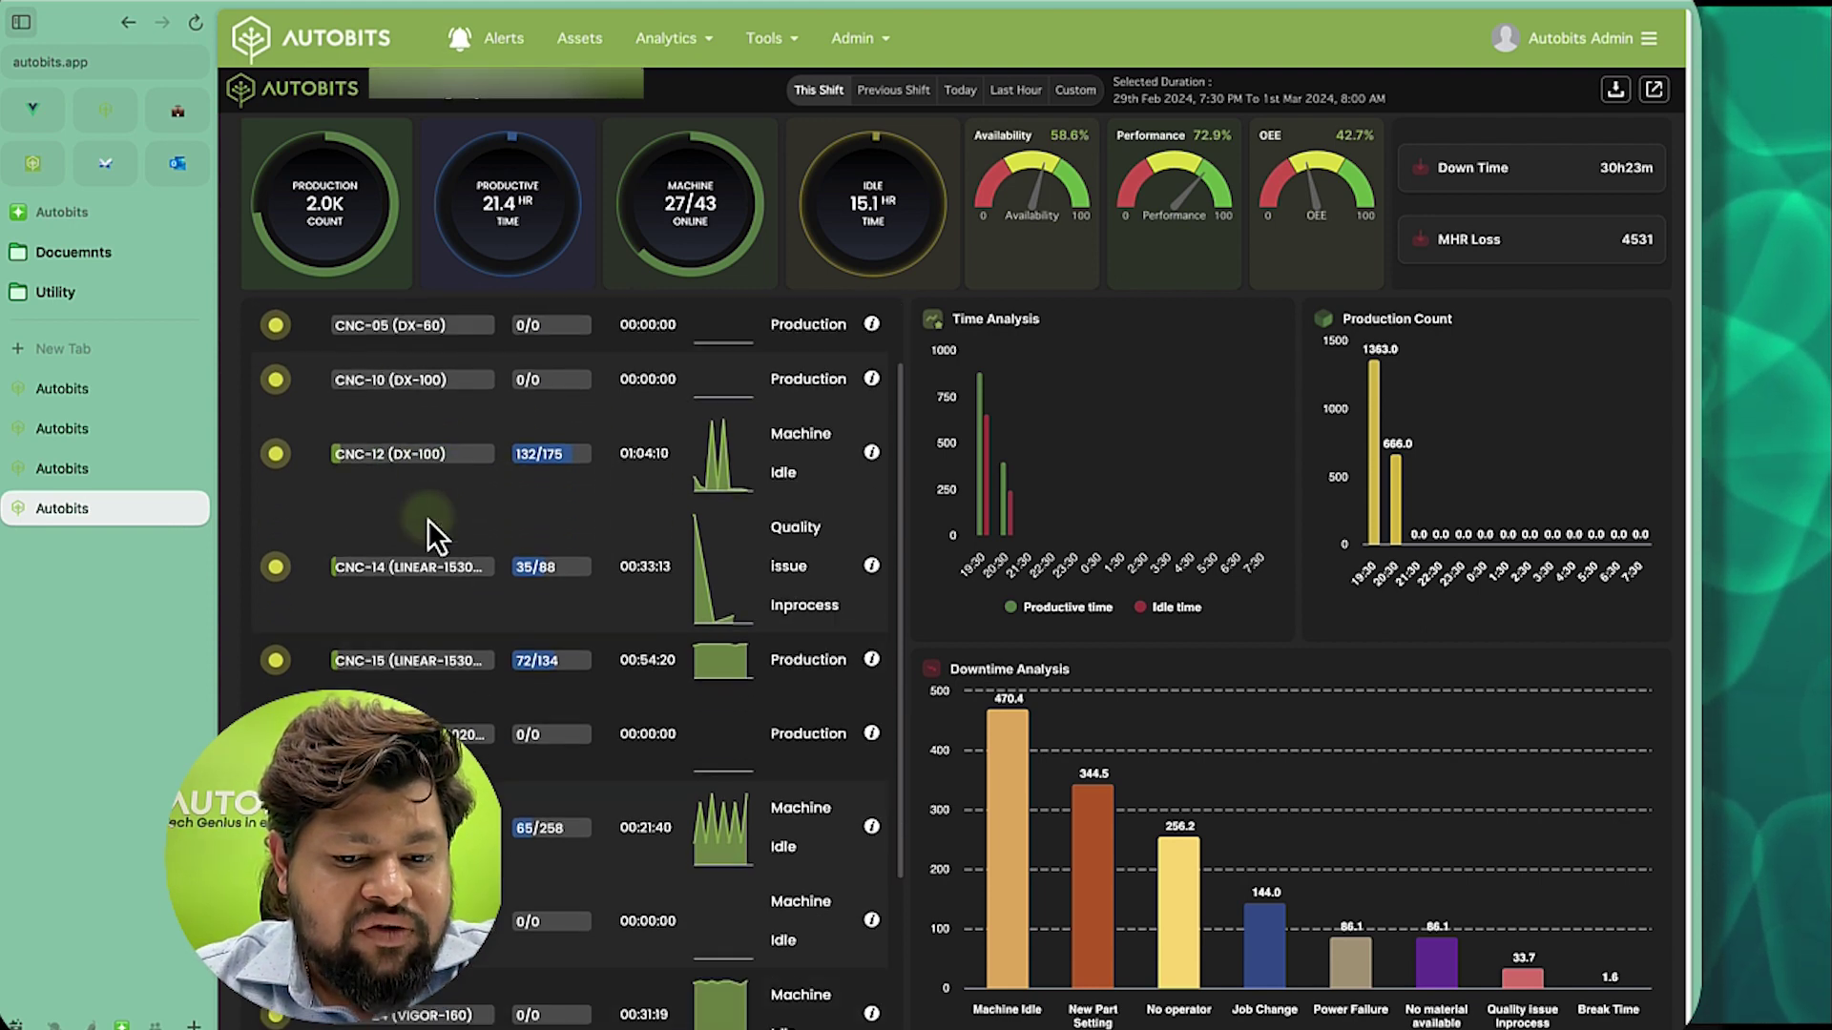
scroll(427, 519, down, 6)
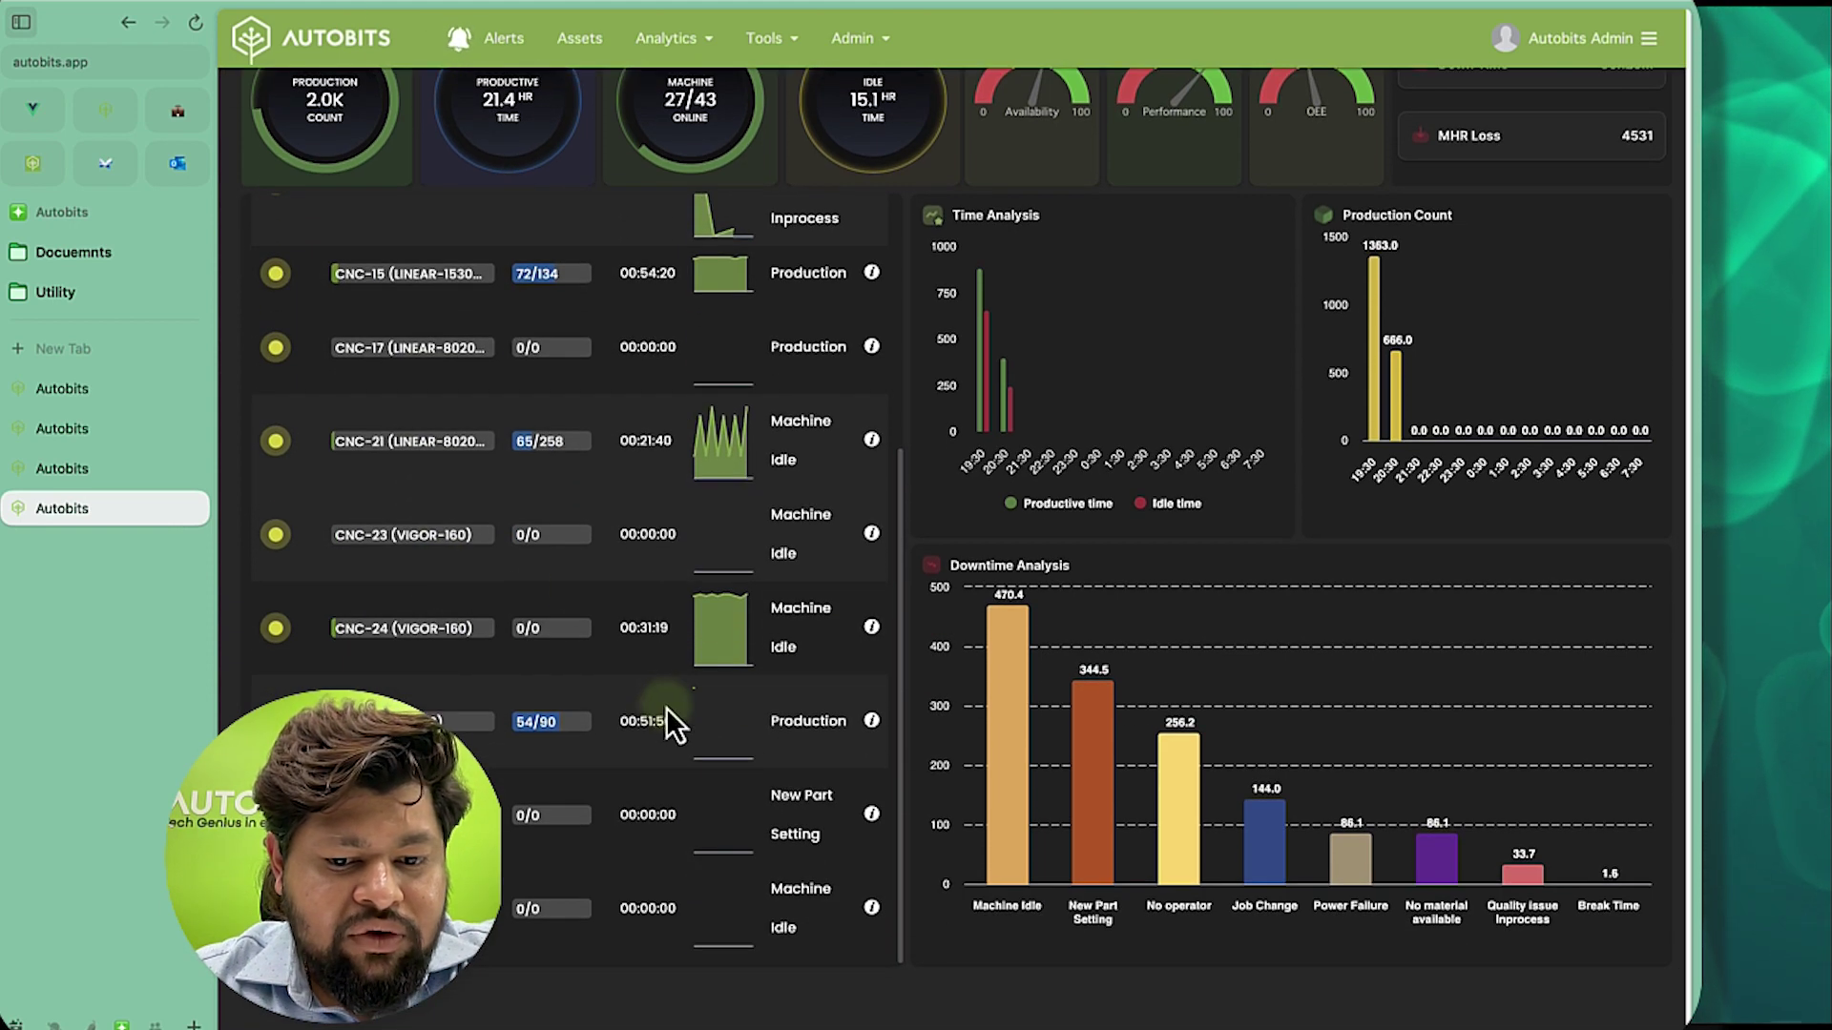
scroll(665, 707, up, 7)
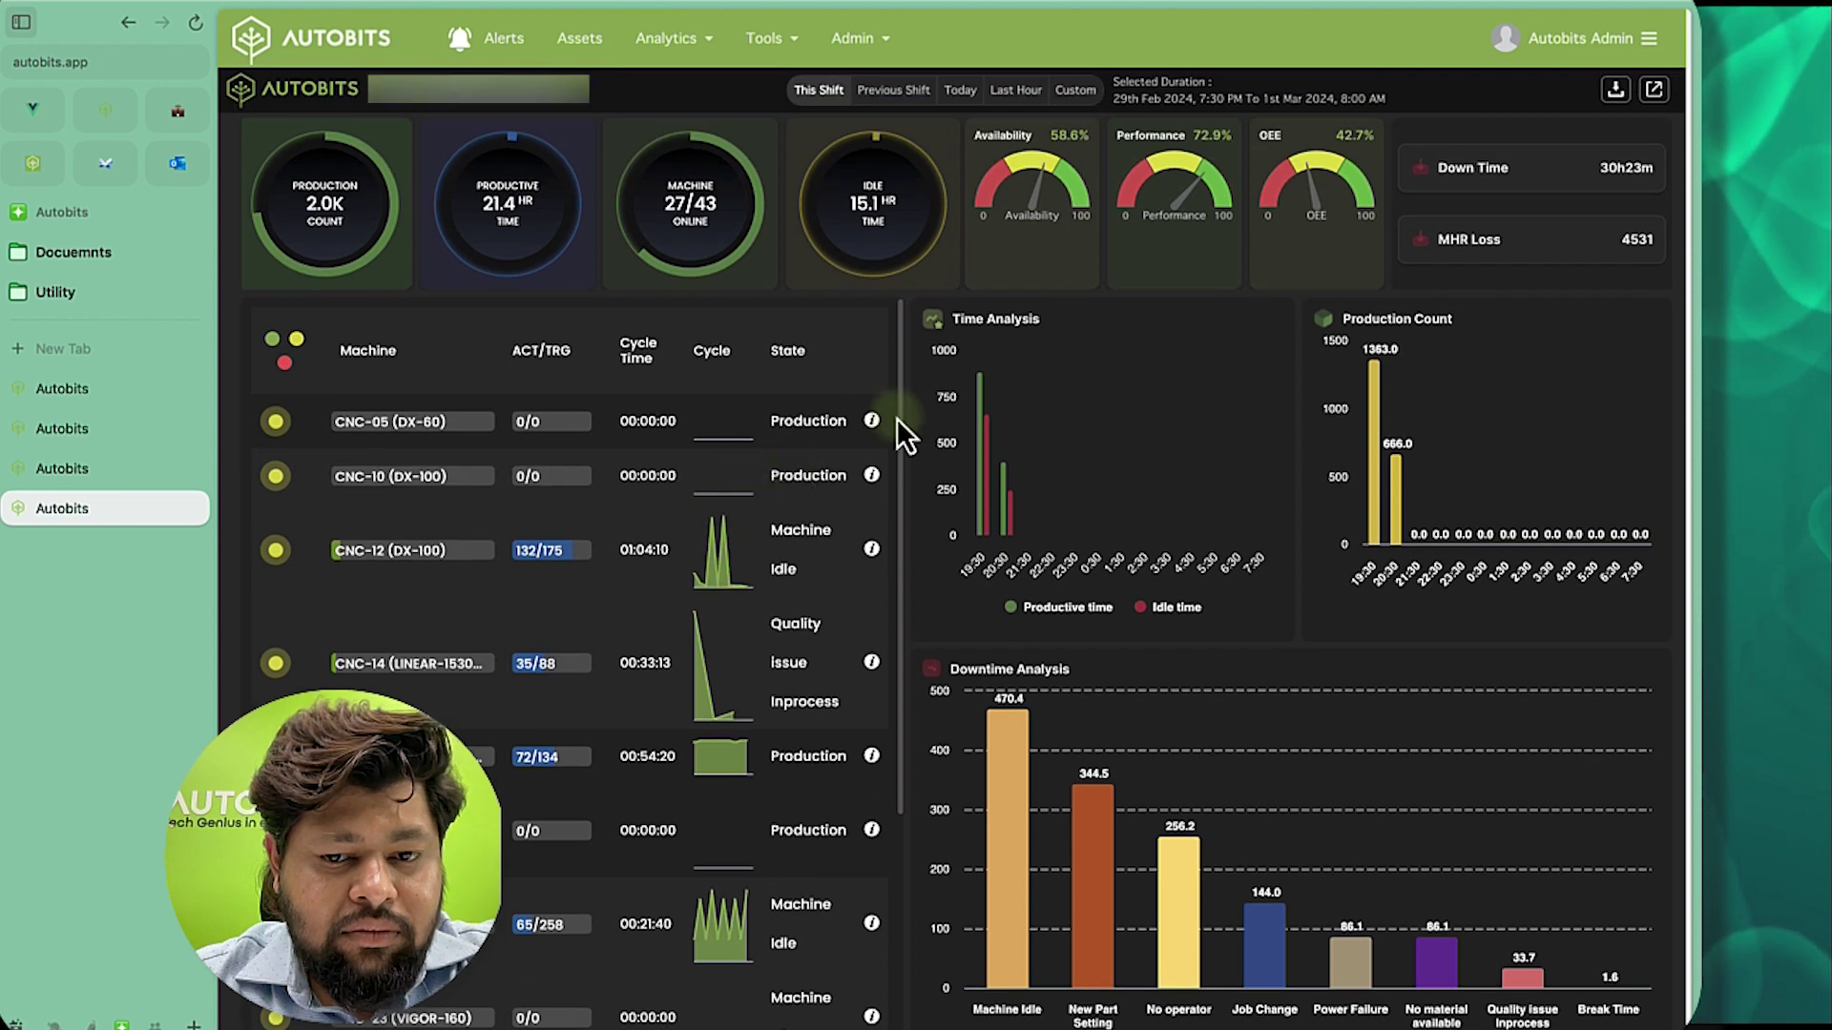
mouse_move(864, 552)
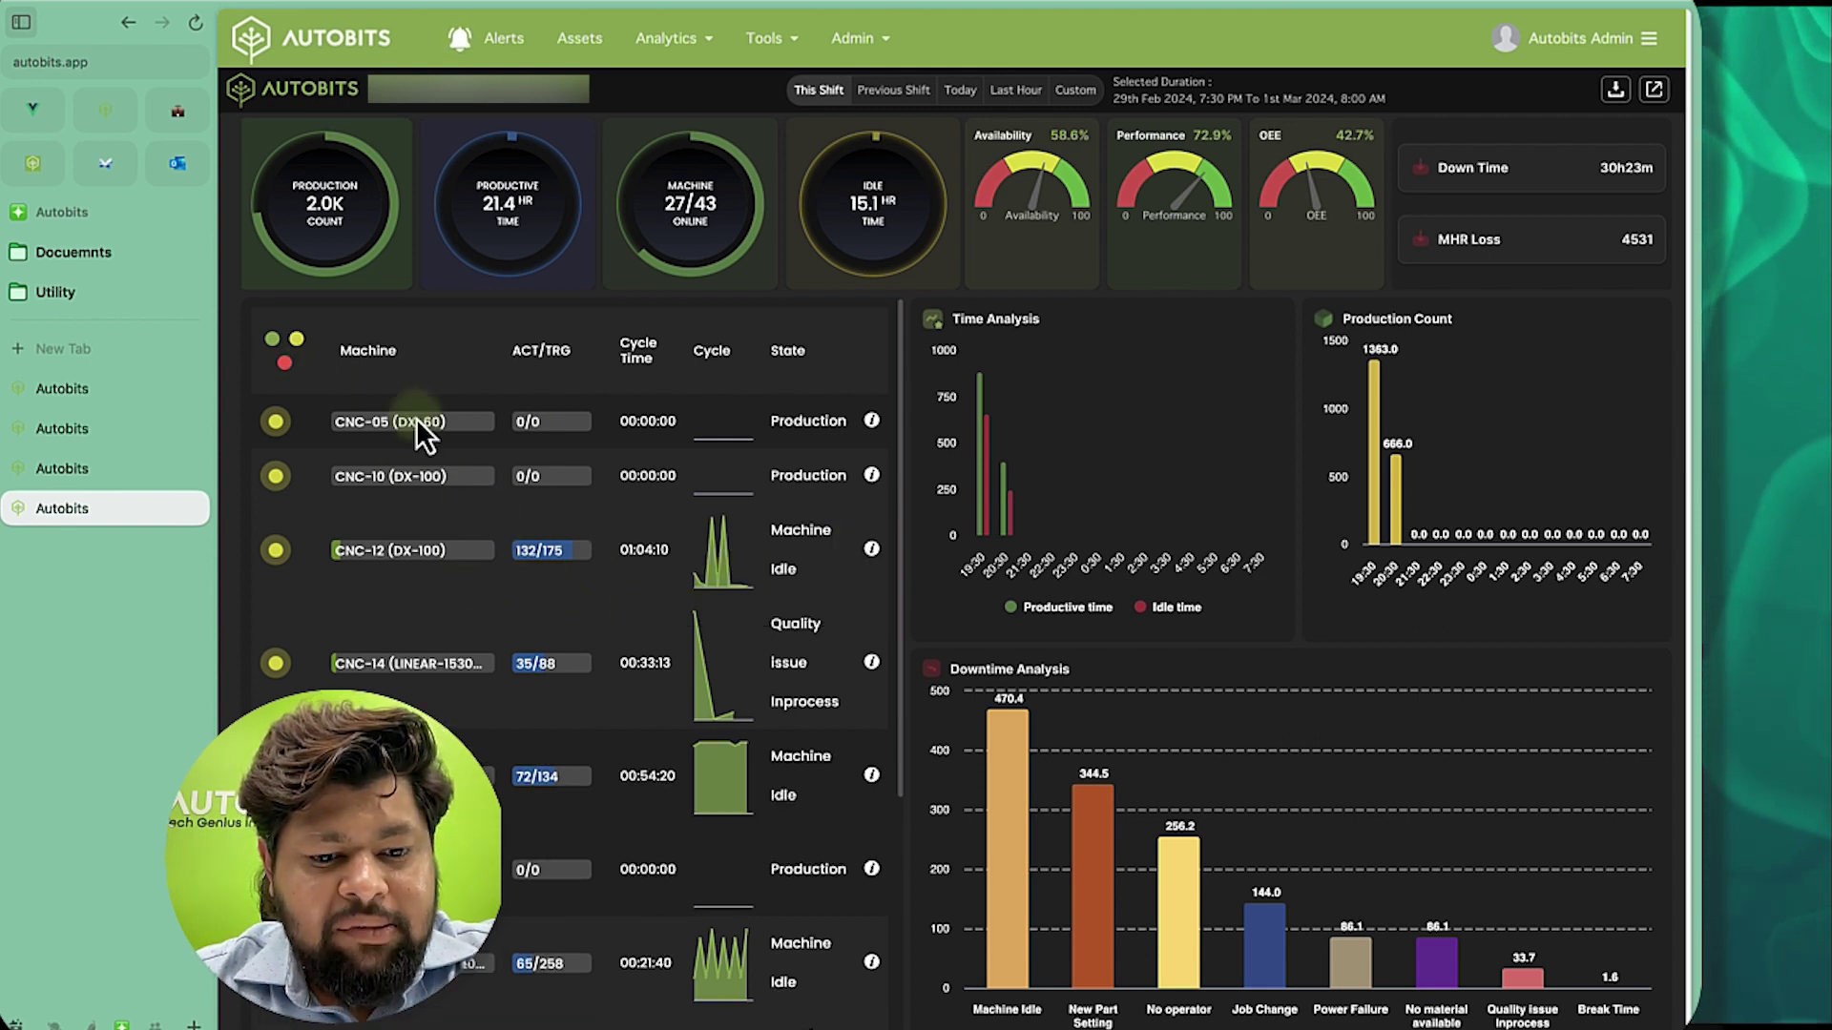
click(280, 341)
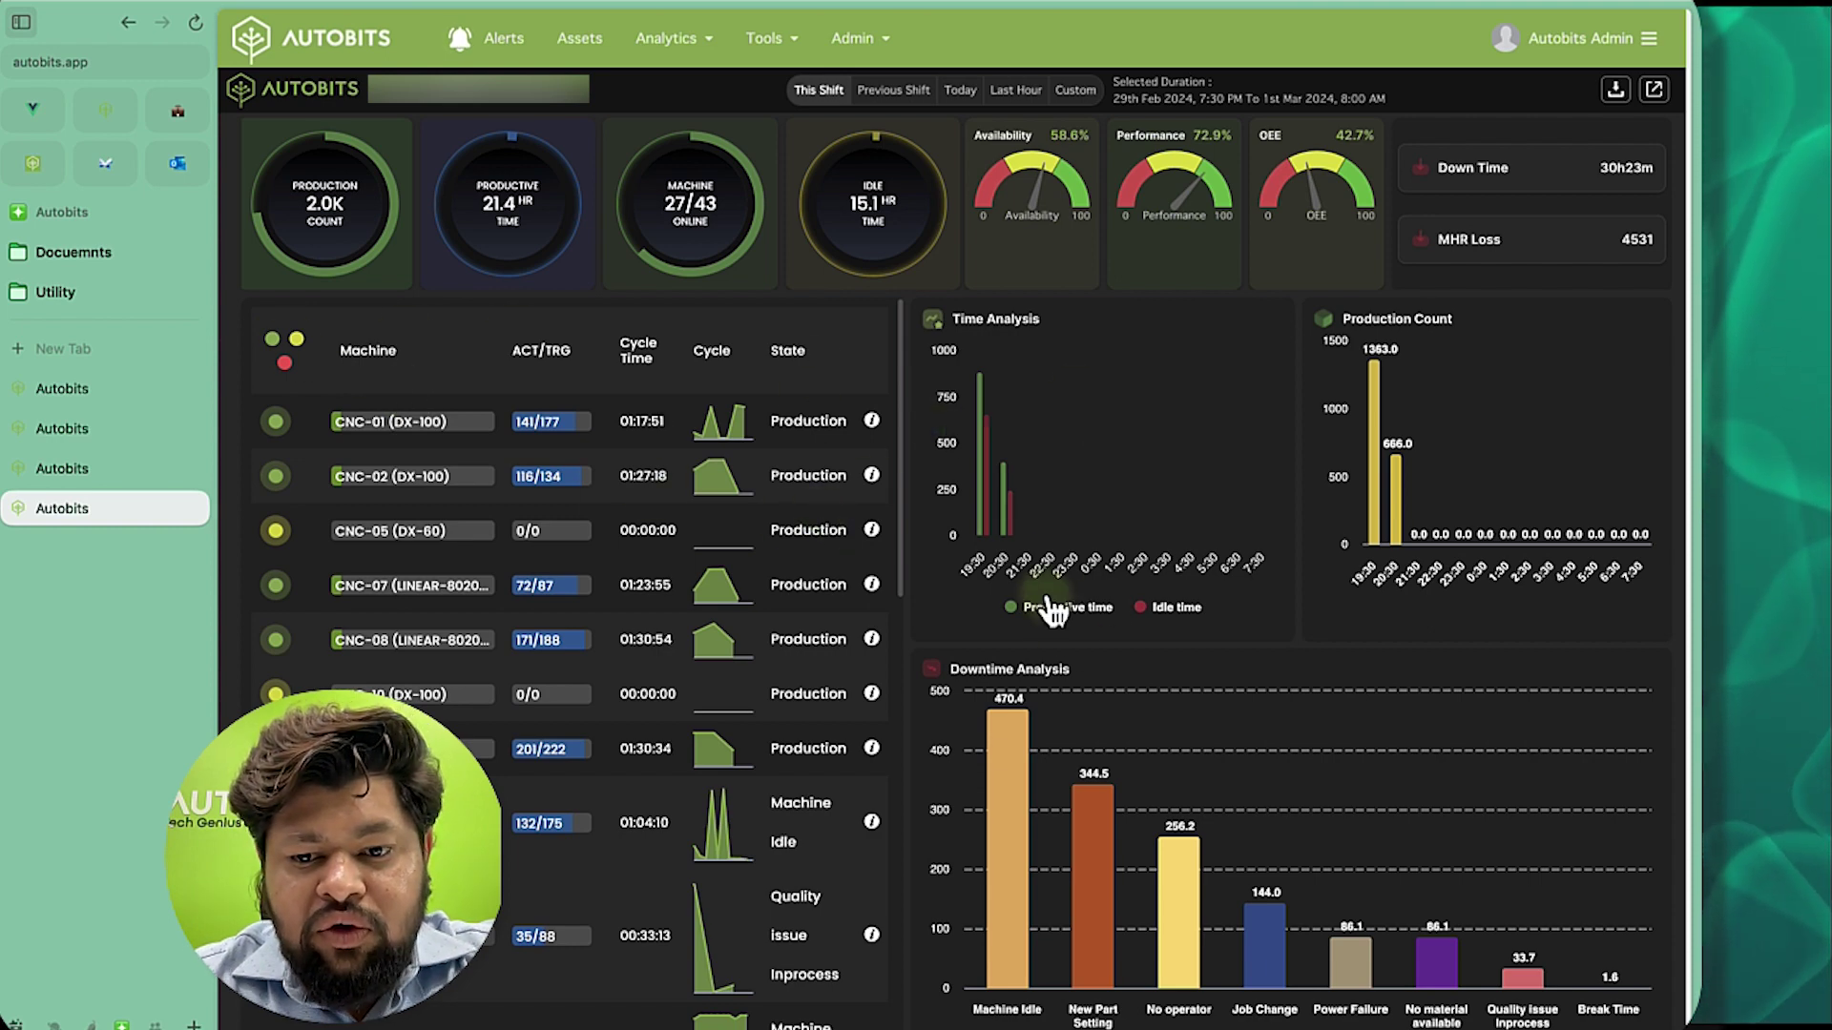
Break the 20:30 Production Count bar down by machine, then return to hourly totals.
mouse_move(971, 510)
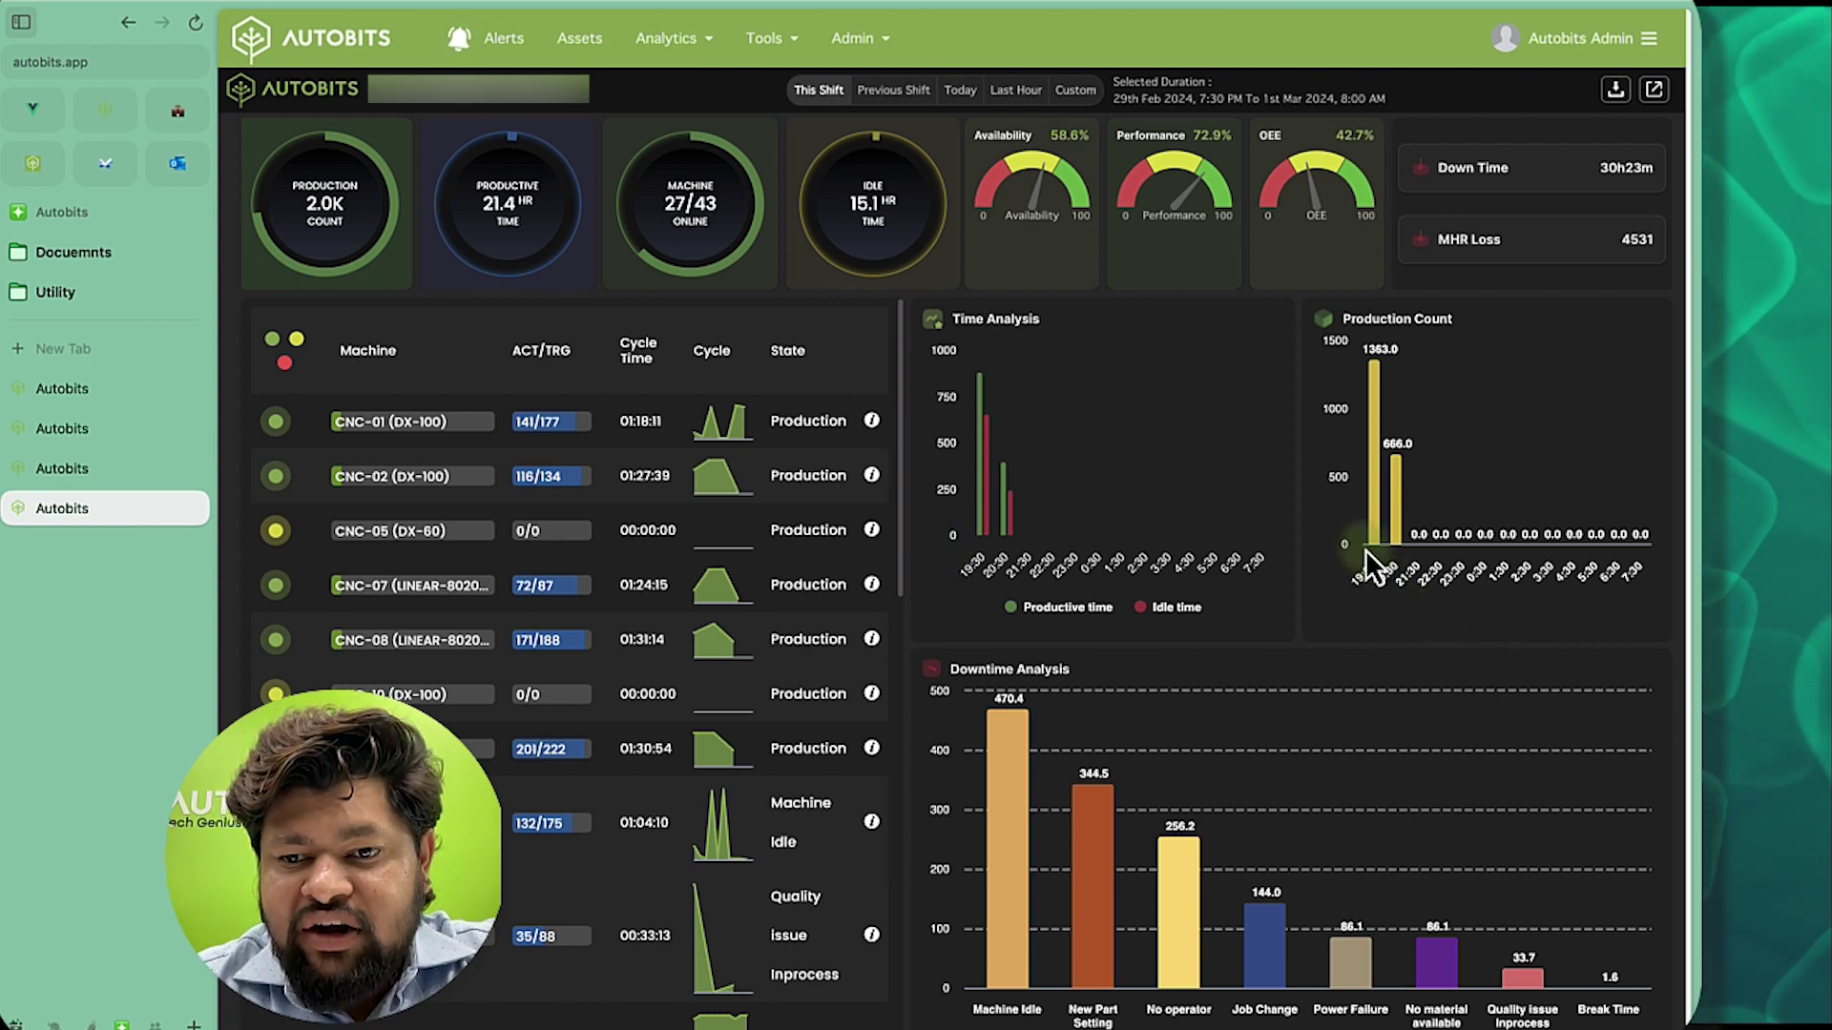
mouse_move(1395, 540)
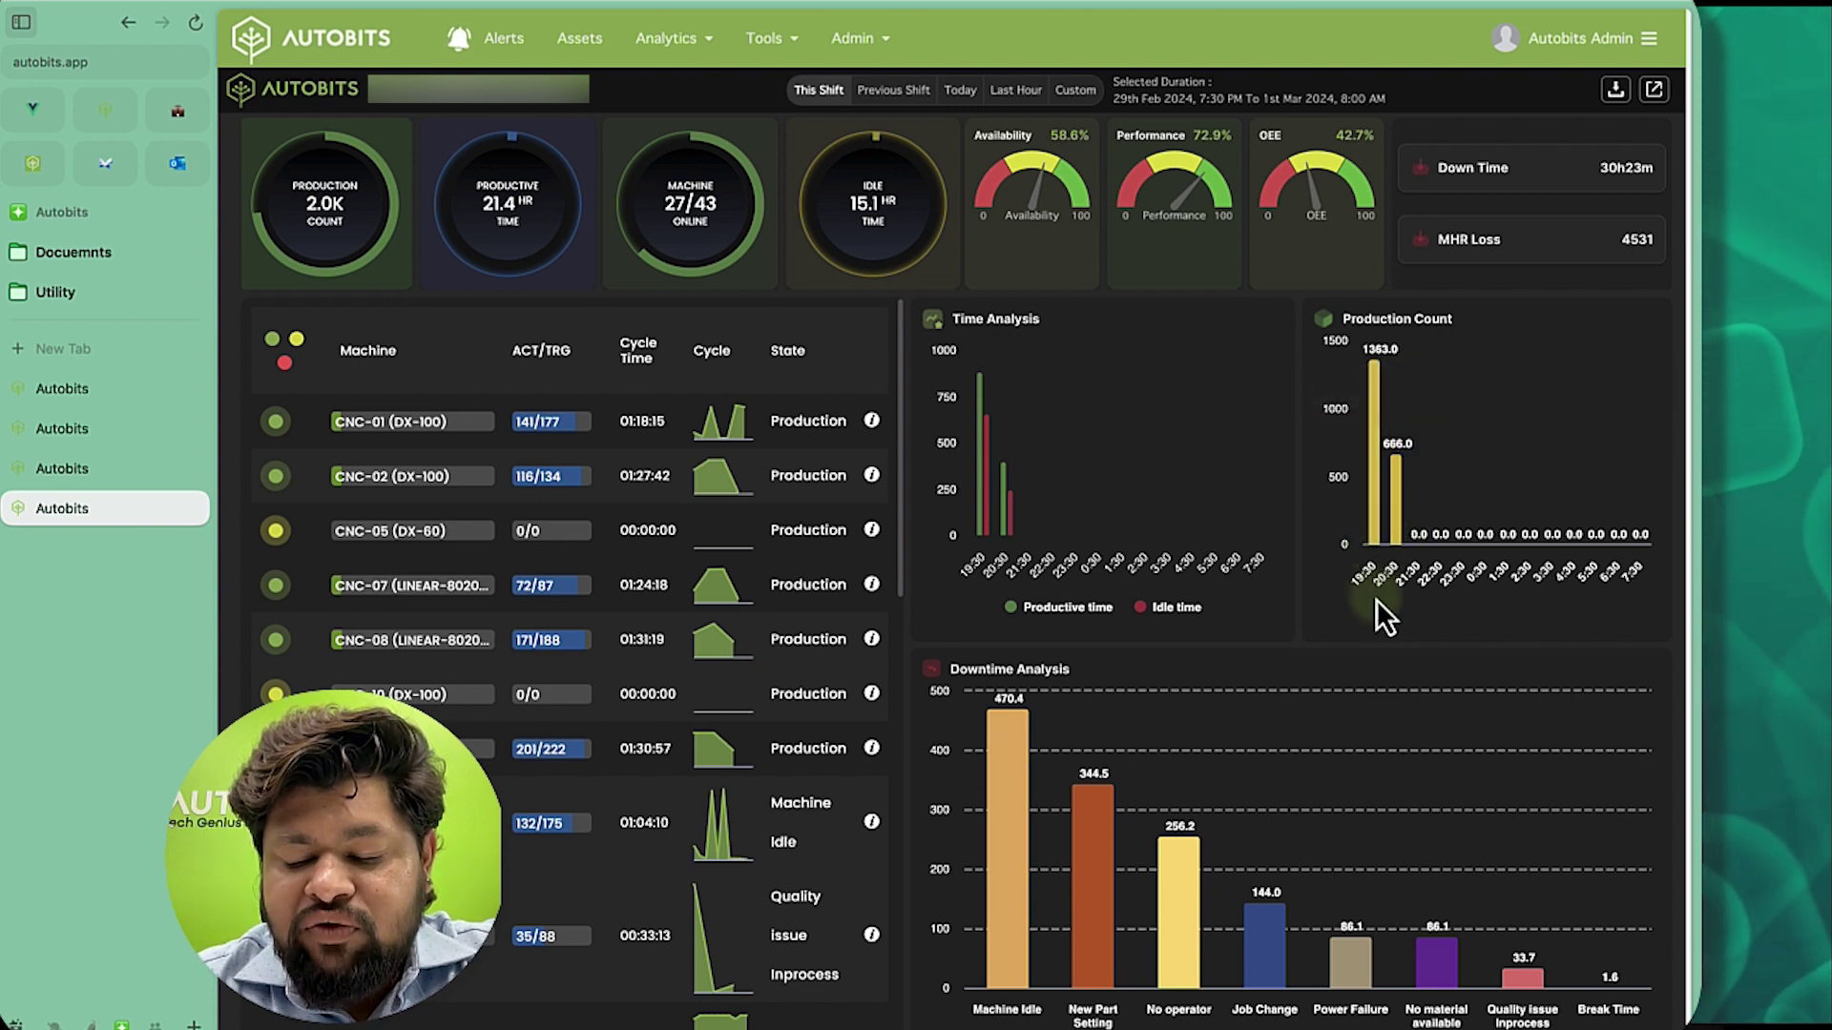
click(1393, 513)
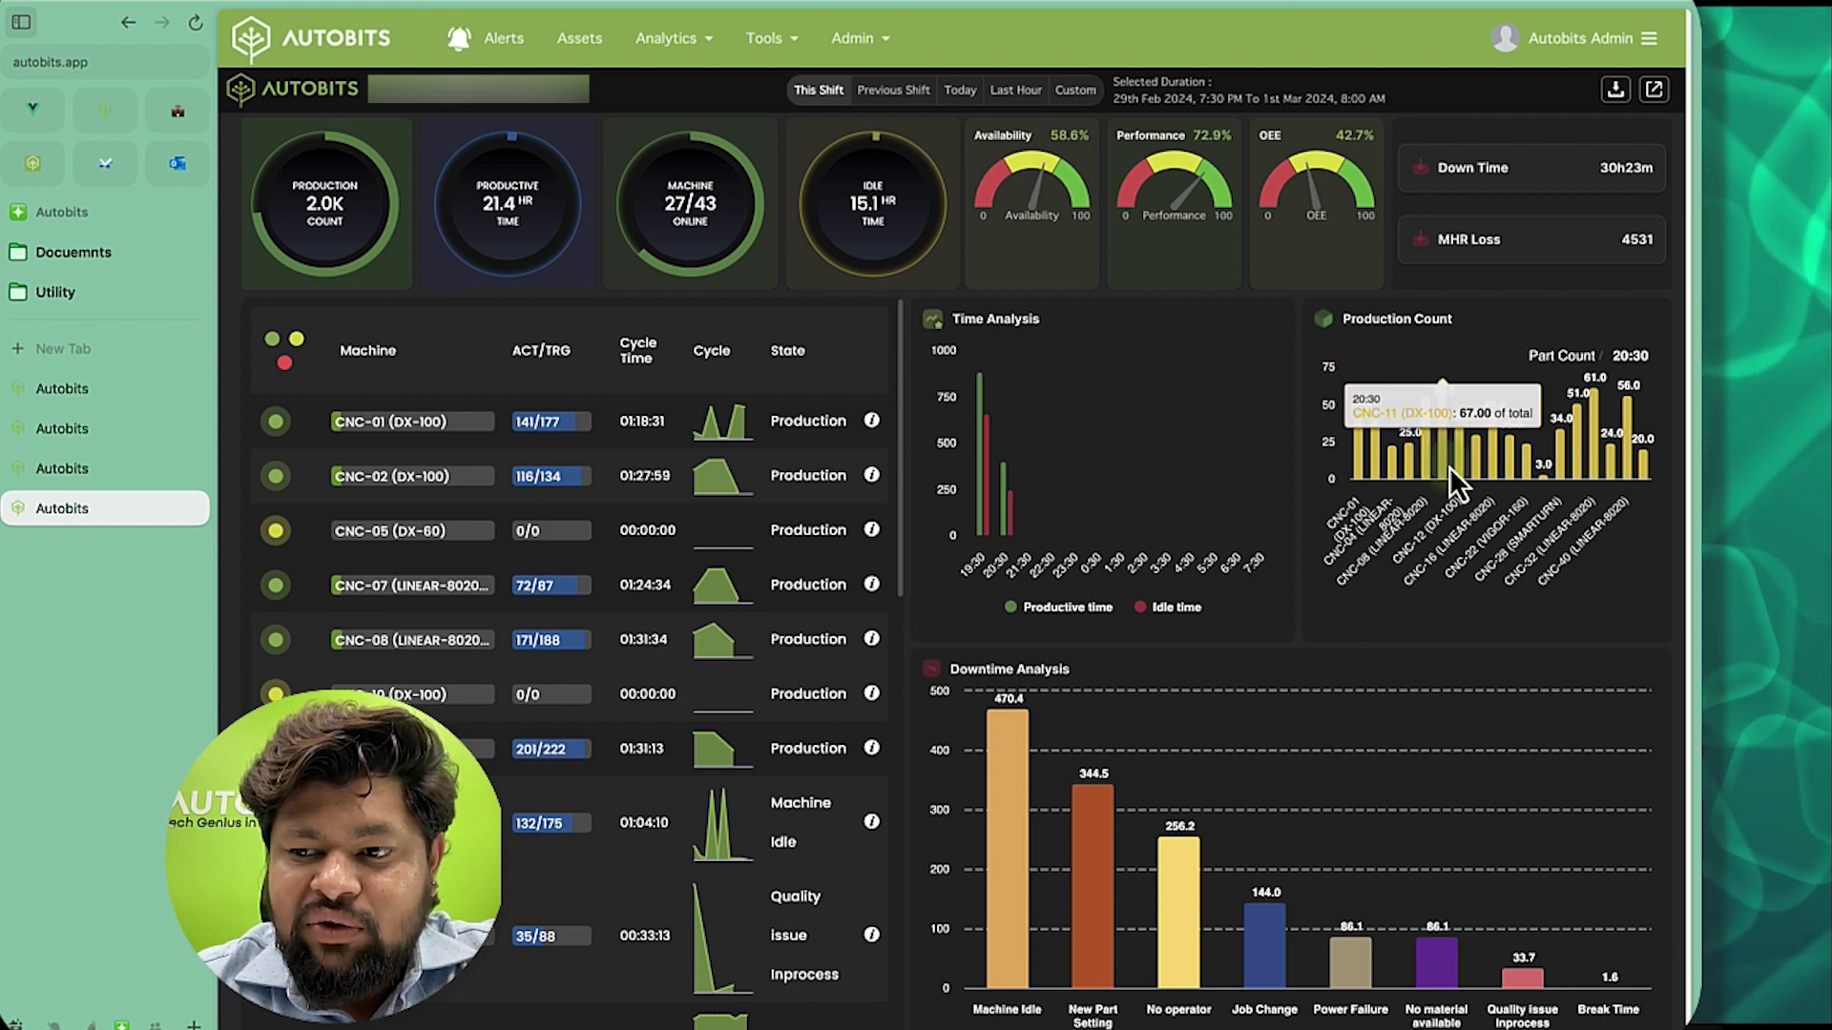
click(1566, 349)
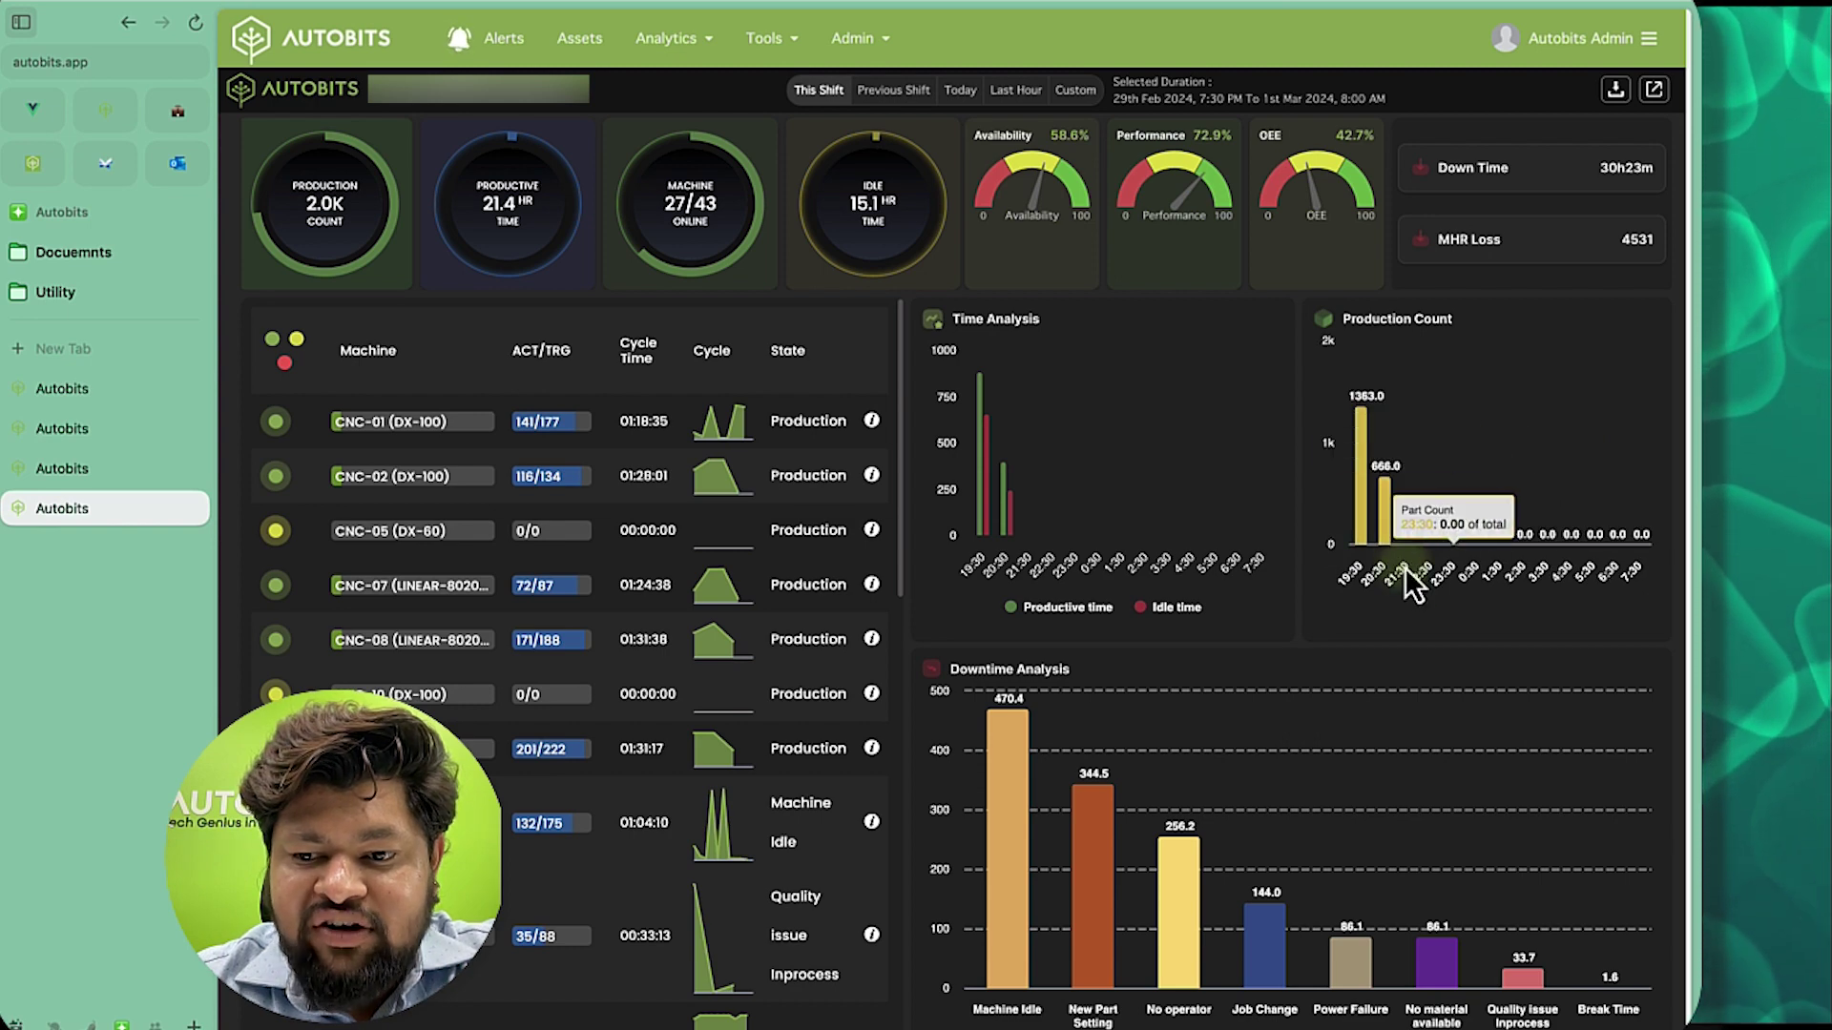
scroll(1398, 572, down, 2)
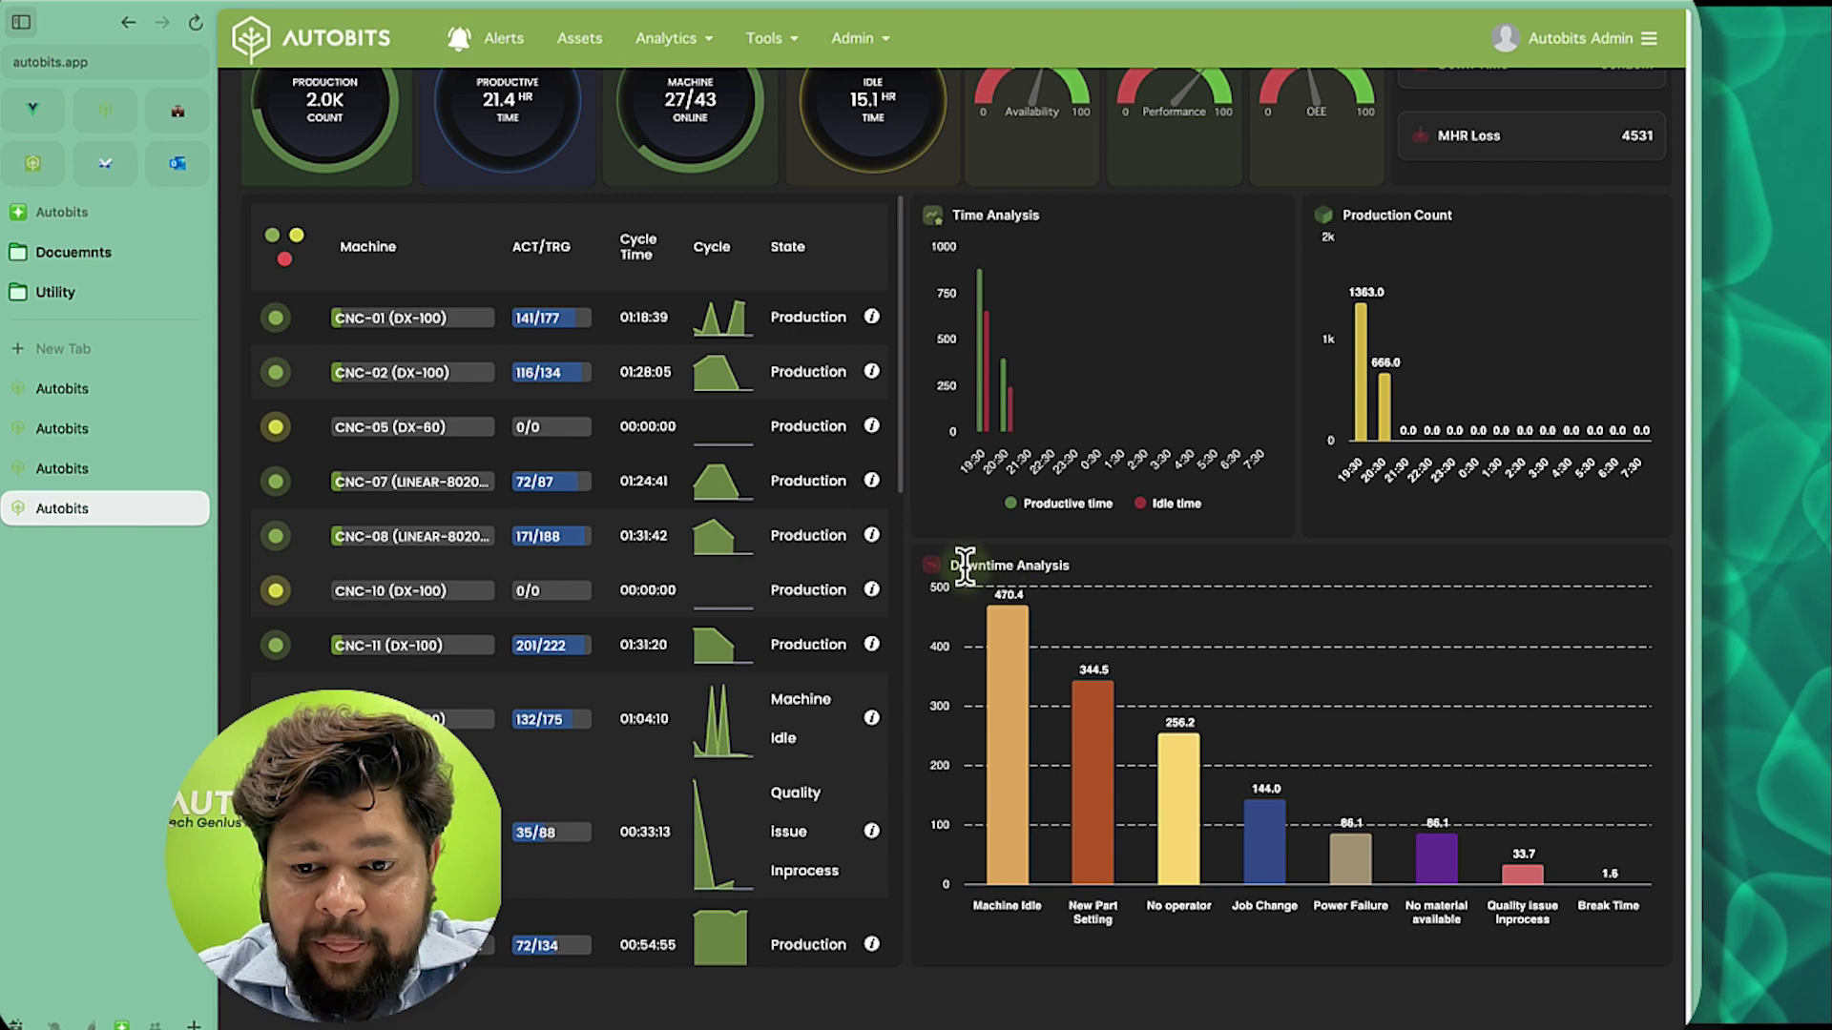
mouse_move(997, 754)
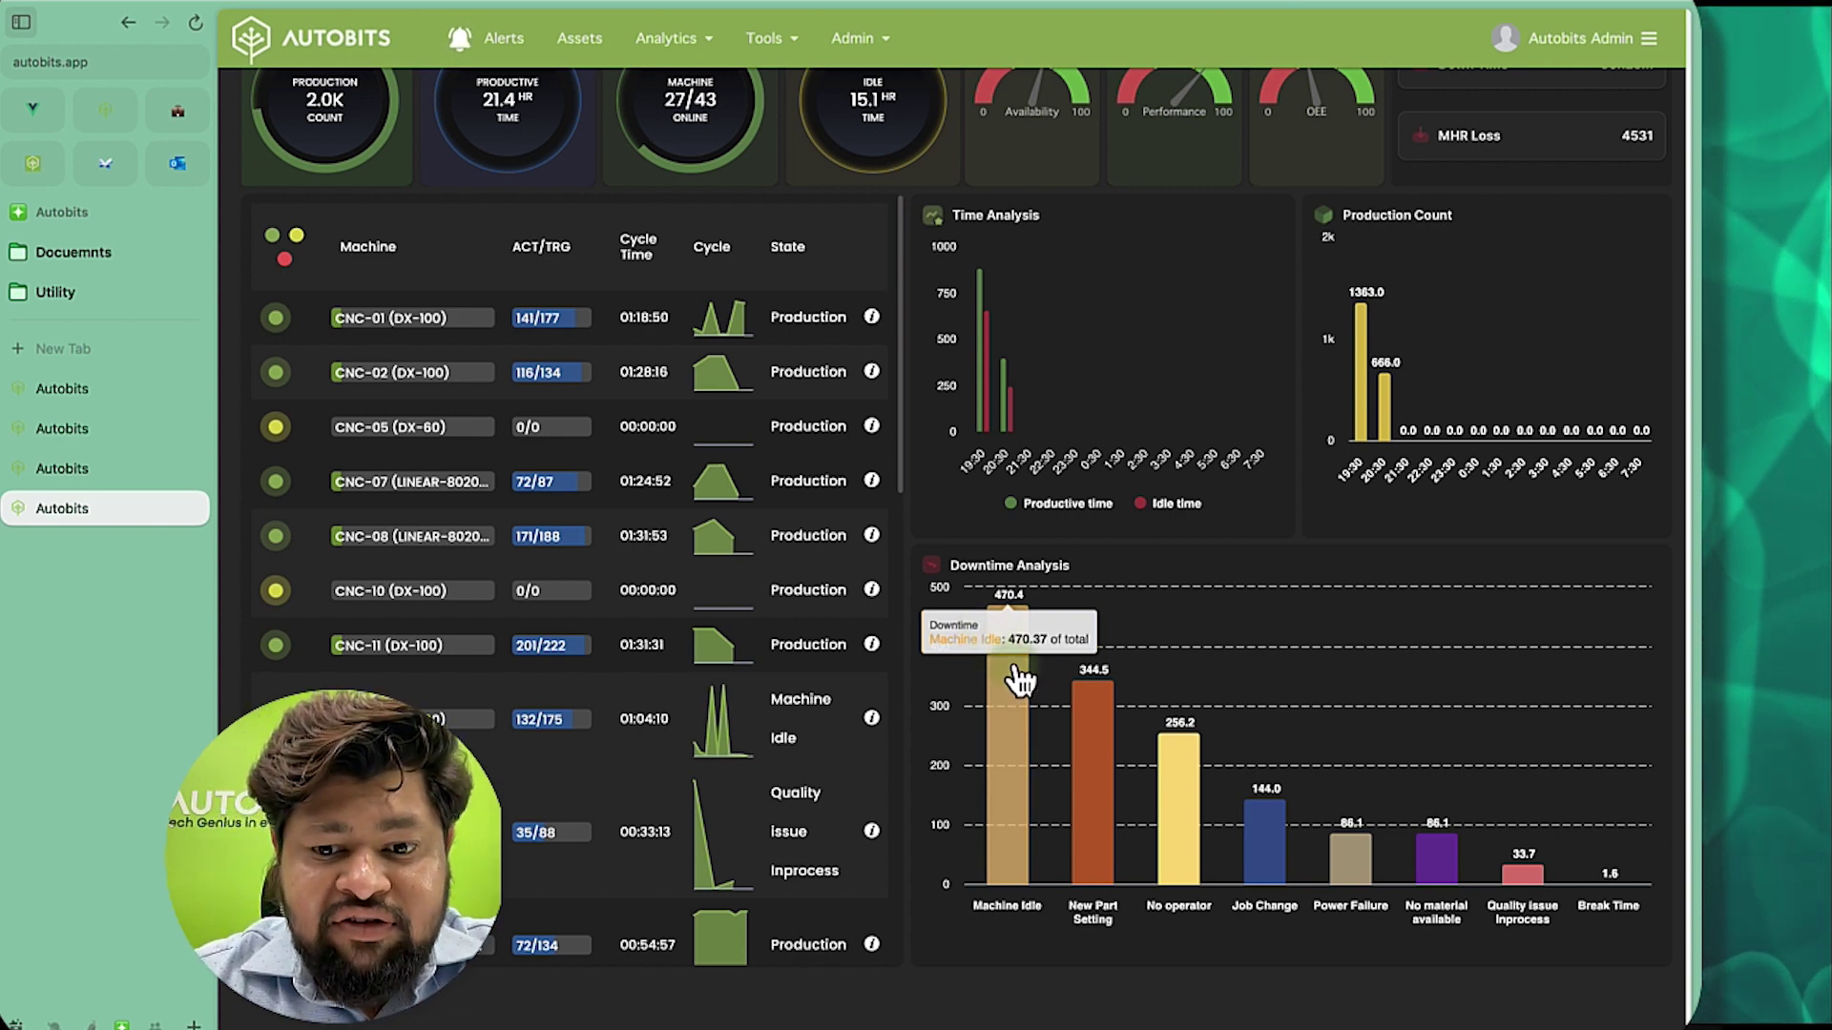
click(1095, 758)
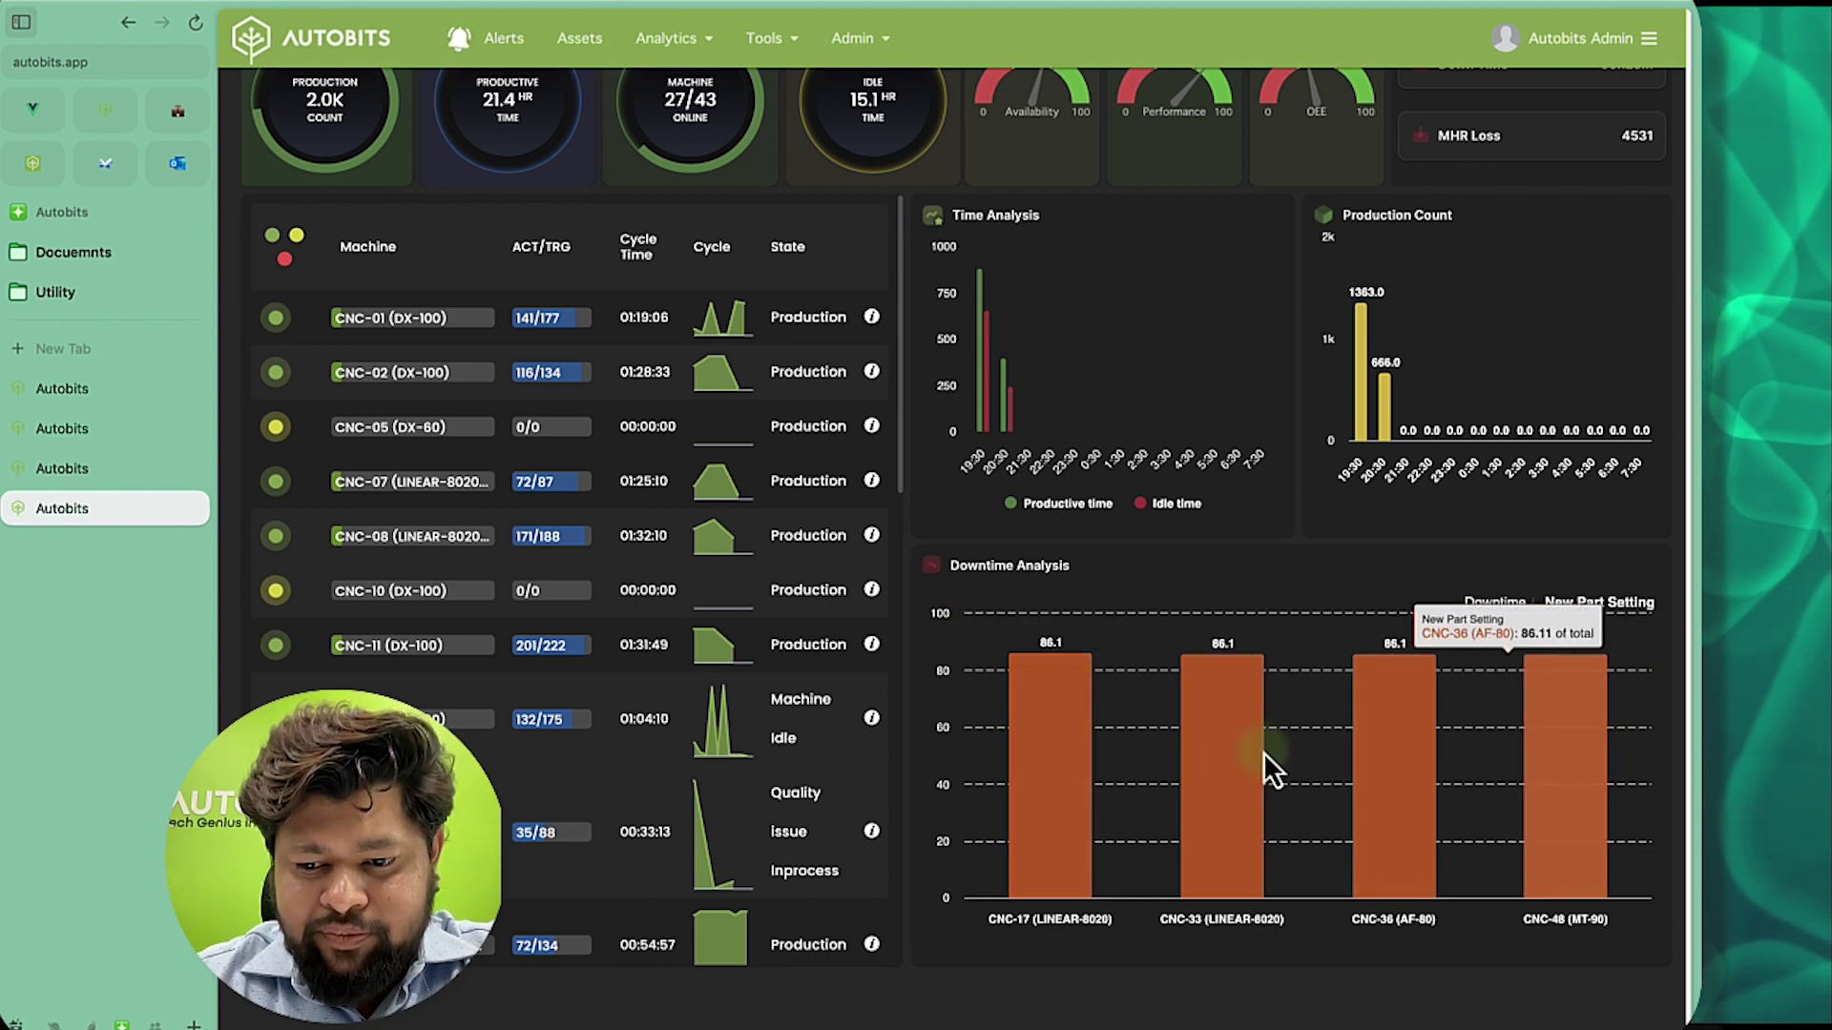
click(1494, 603)
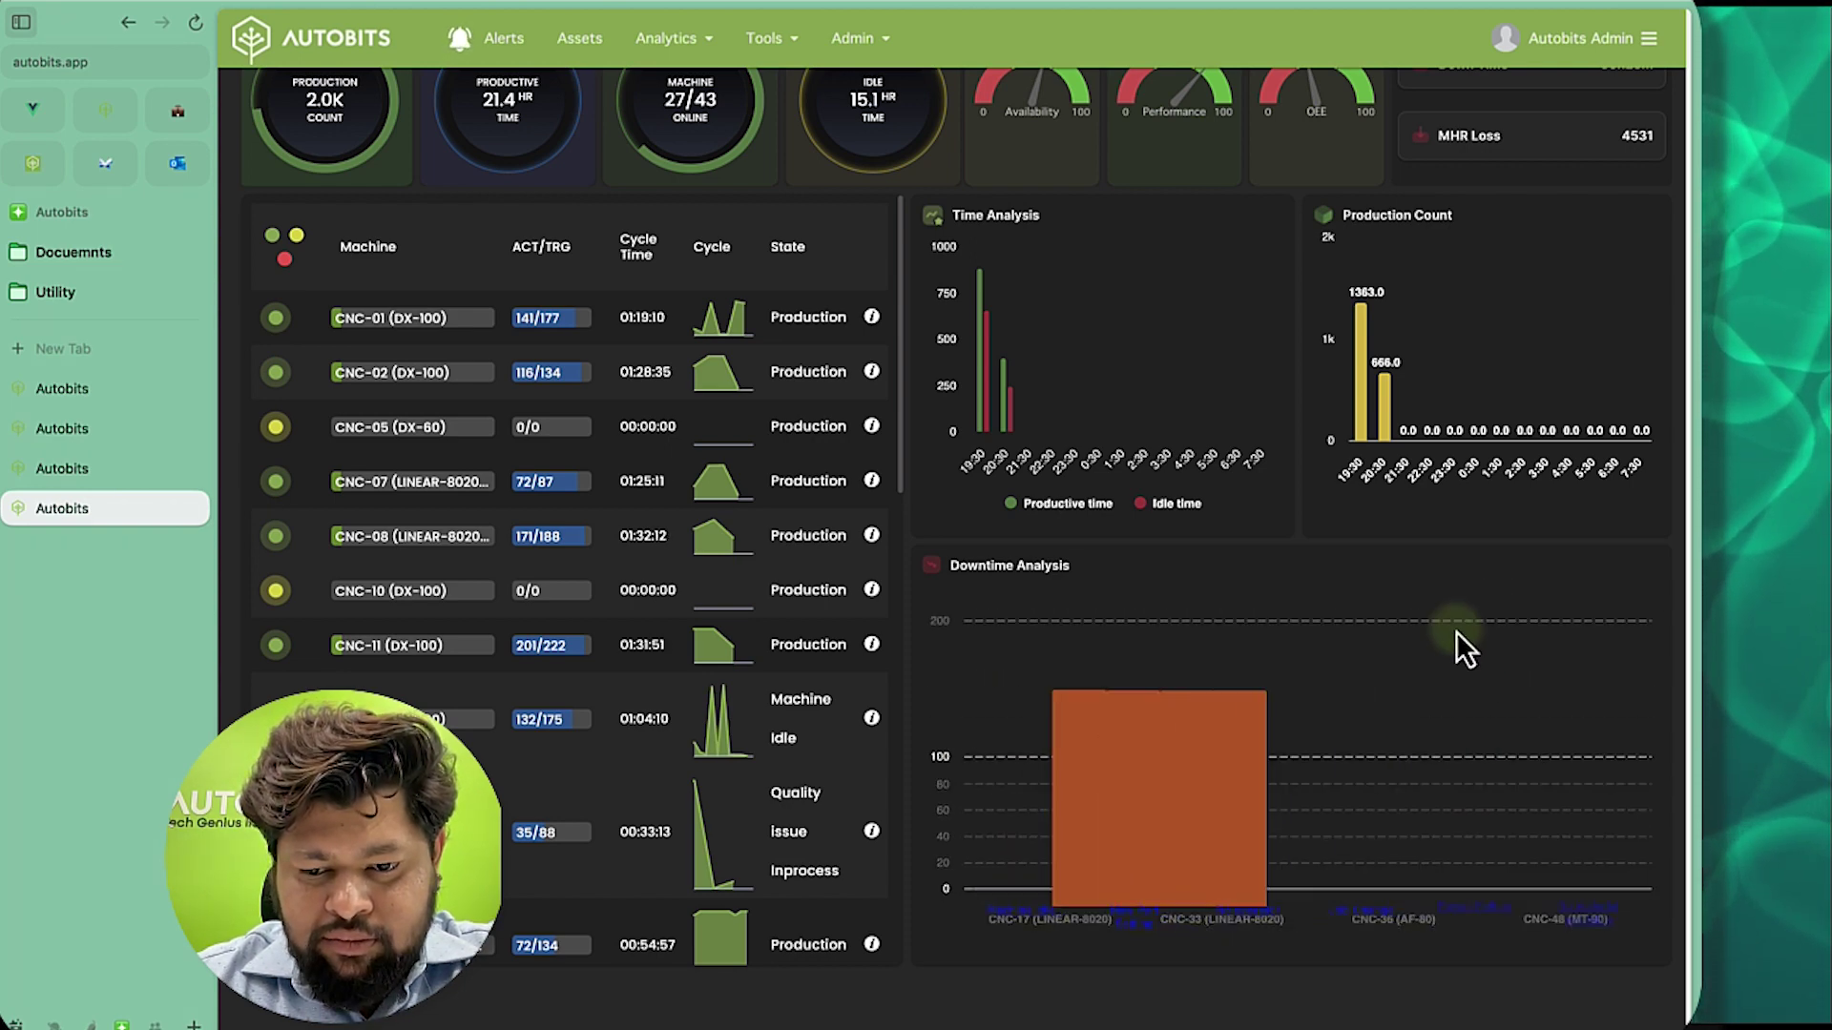
mouse_move(1195, 752)
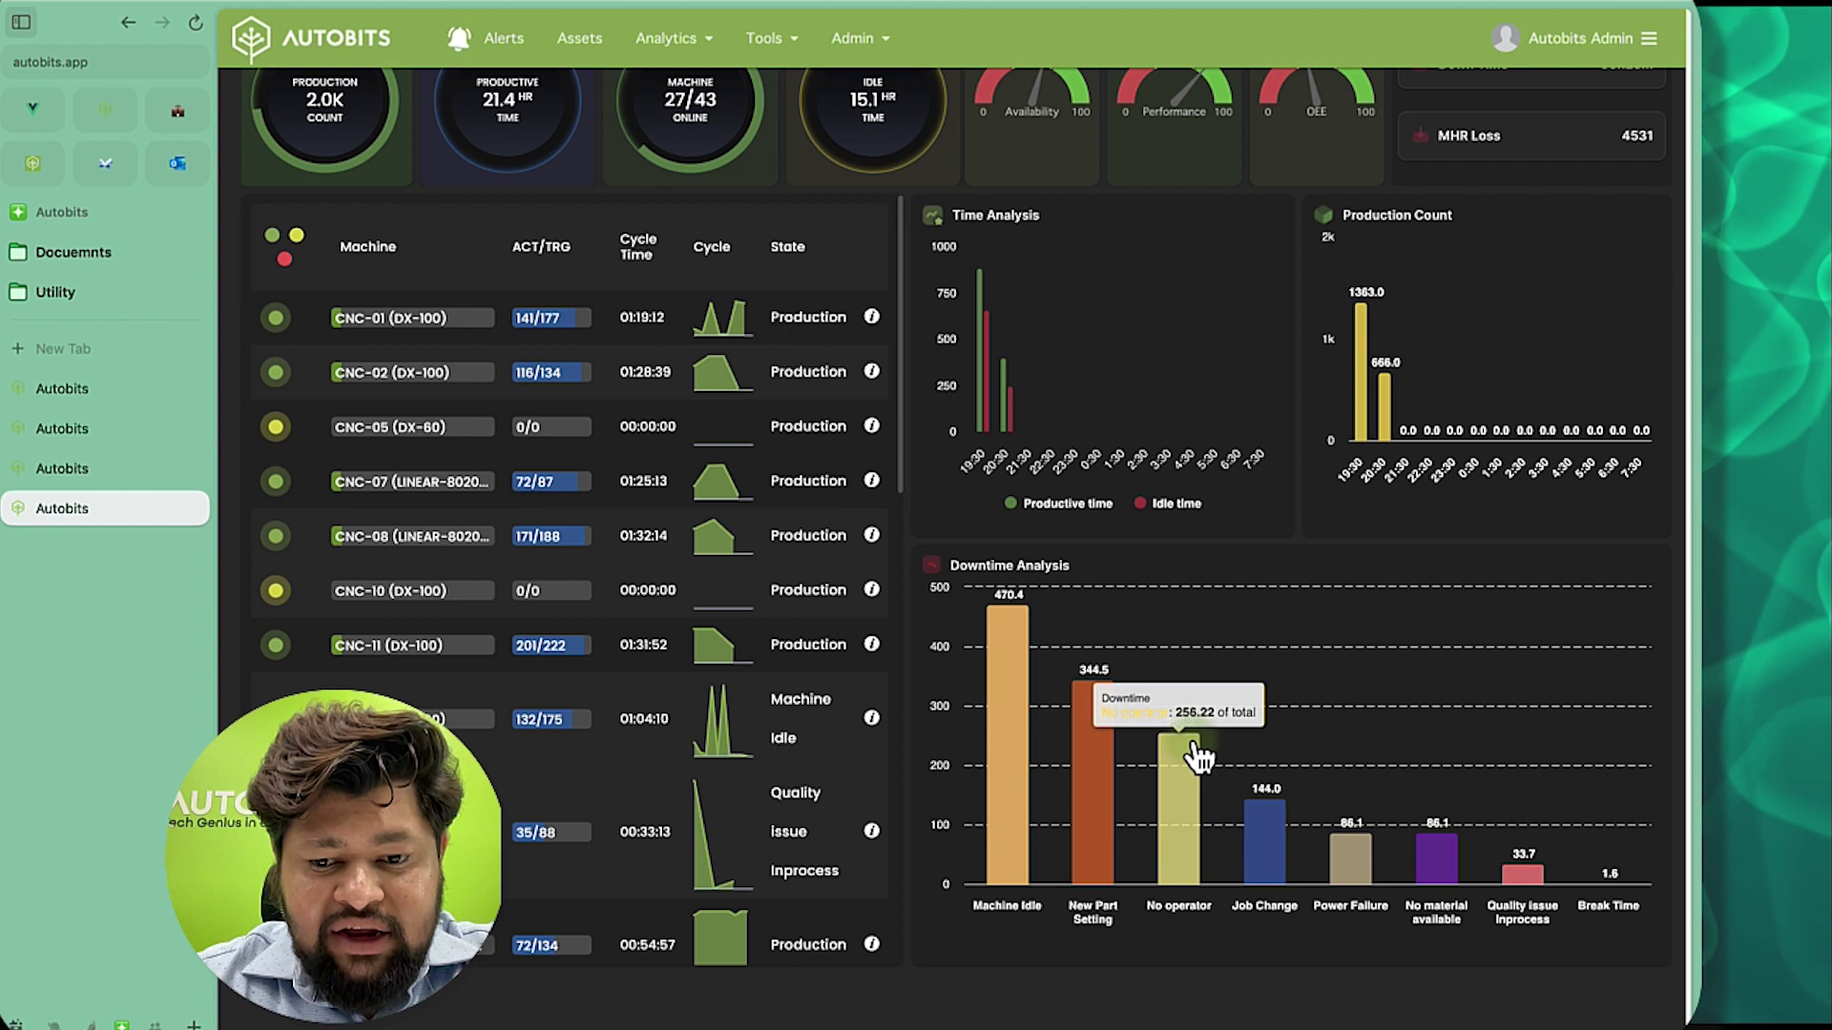
click(1180, 775)
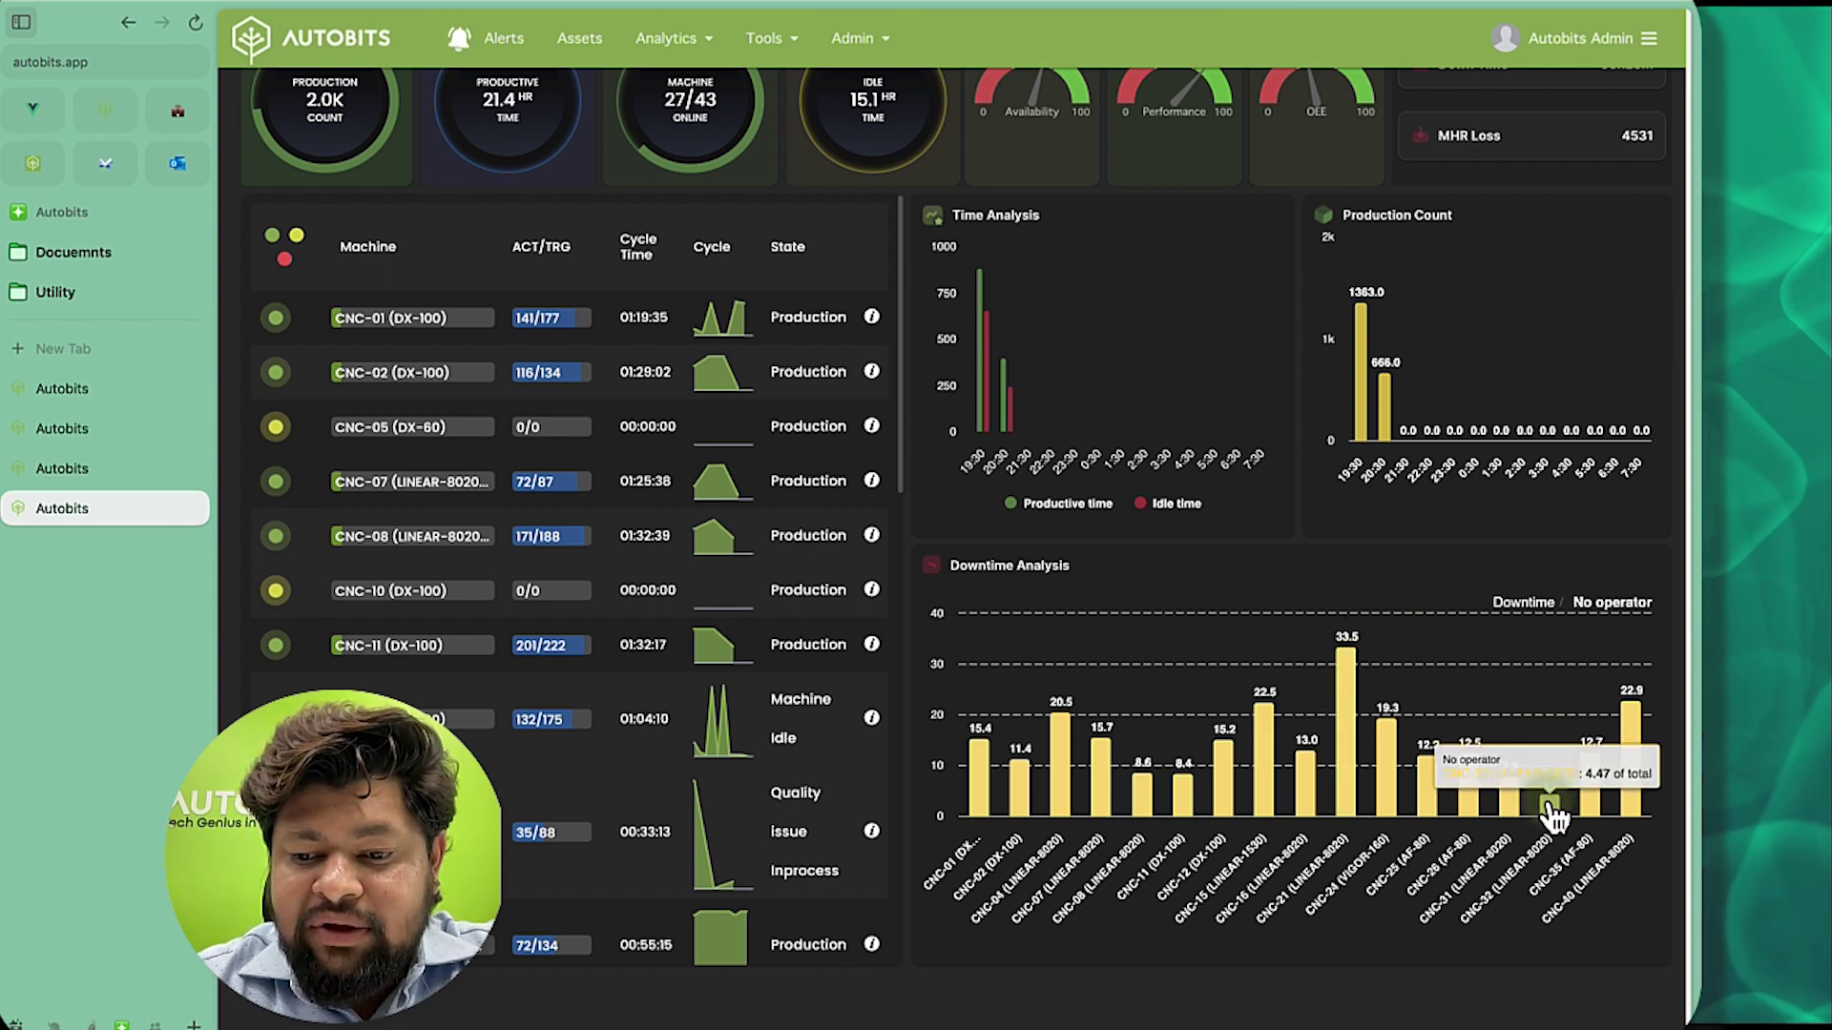
click(1532, 599)
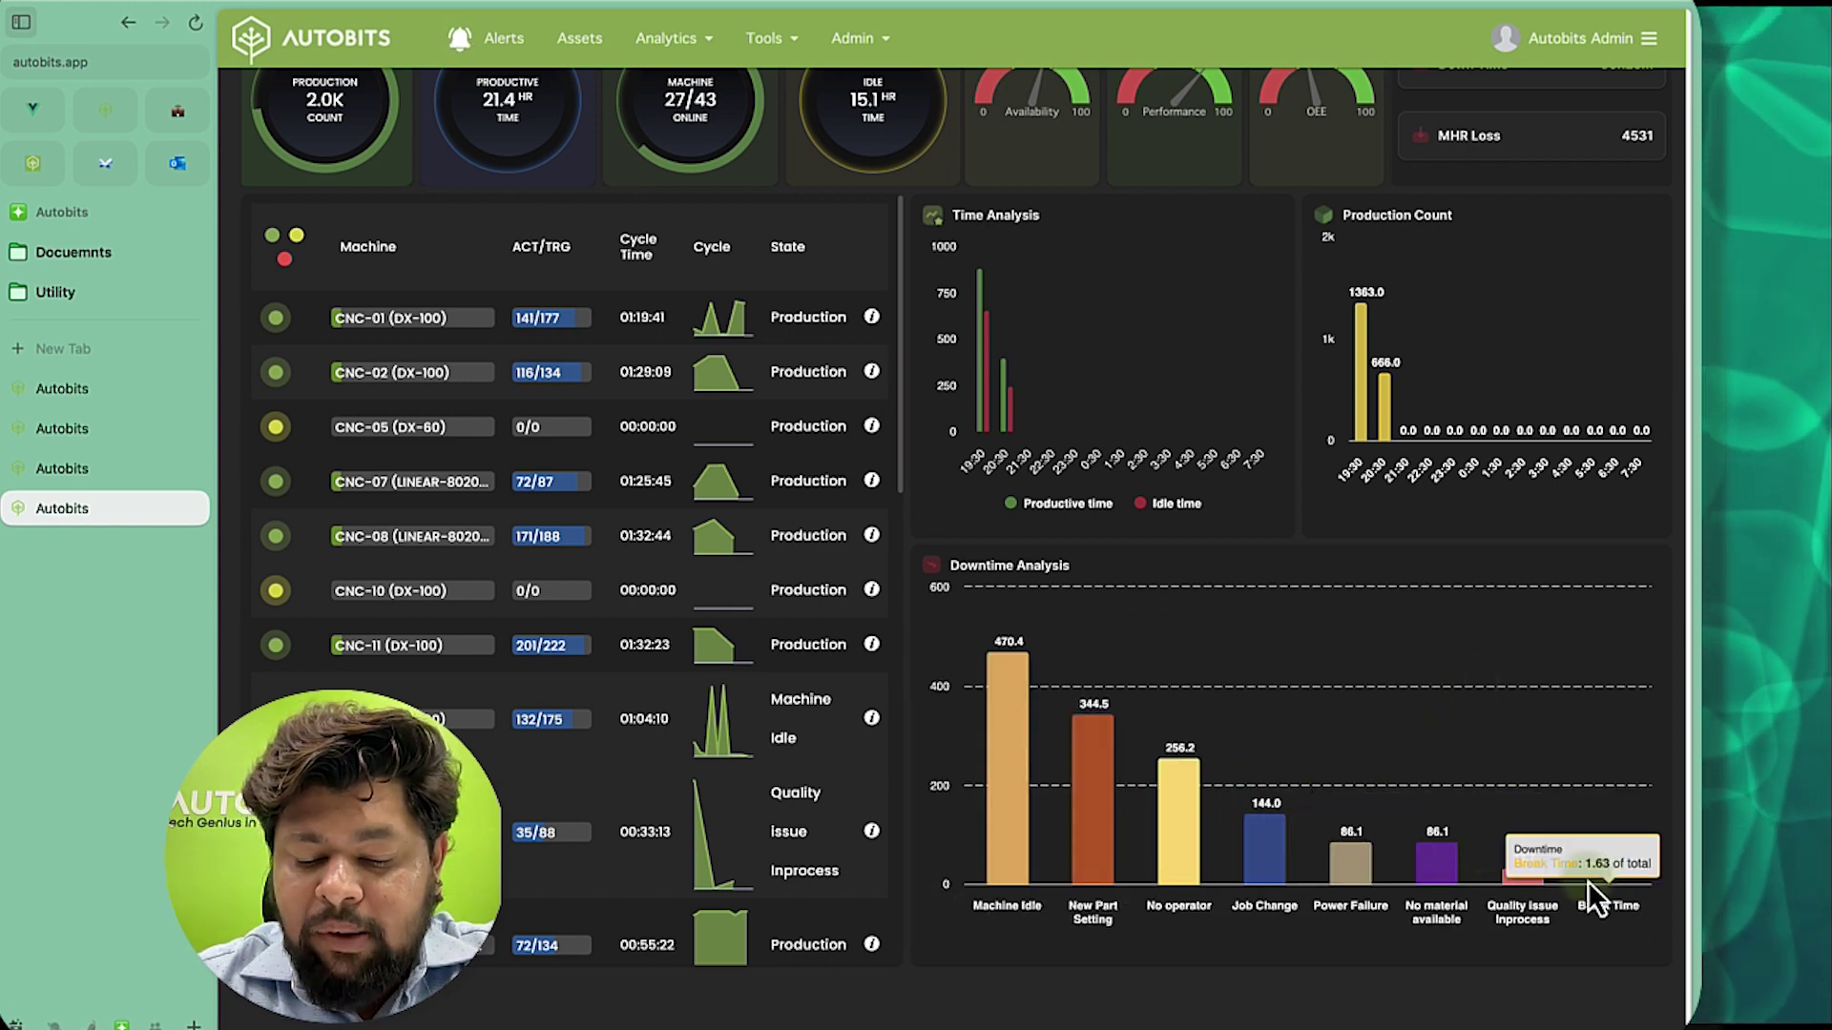
scroll(1184, 713, up, 2)
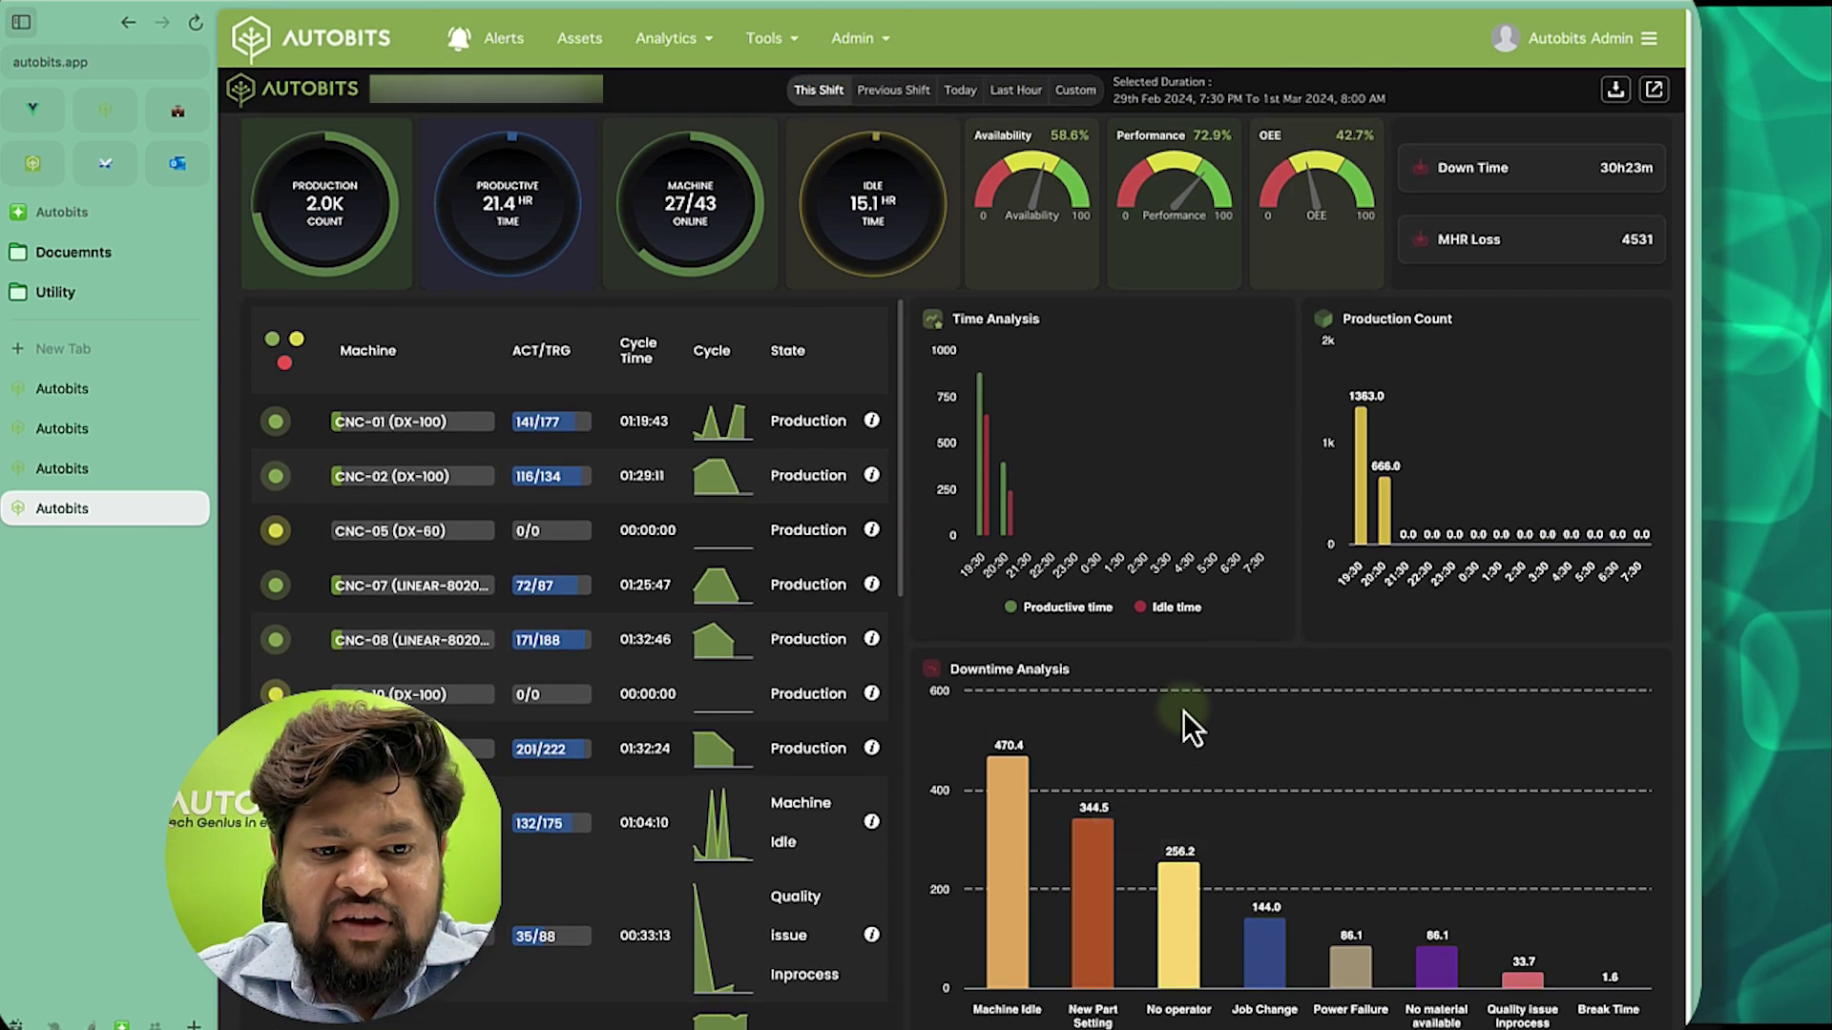